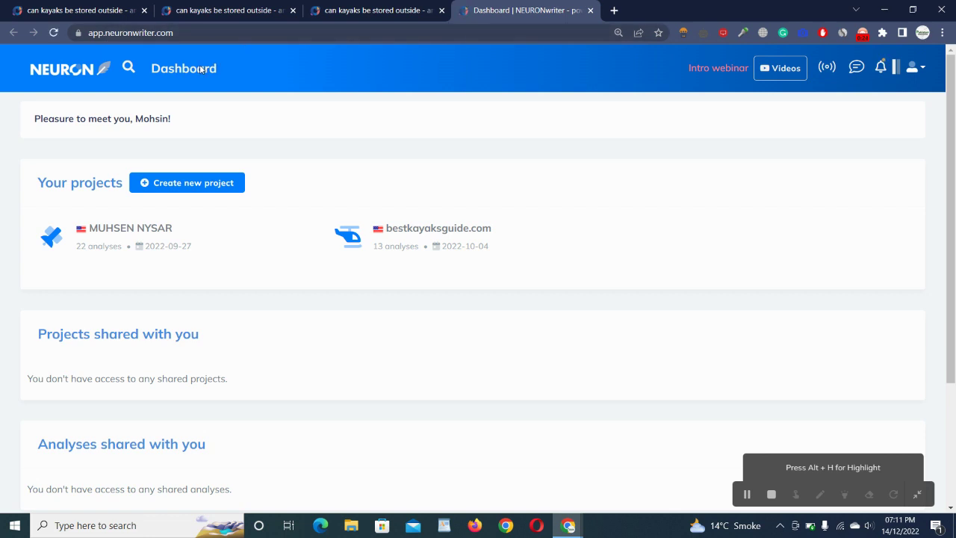
Step: Try to create a new project from the dashboard
click(189, 186)
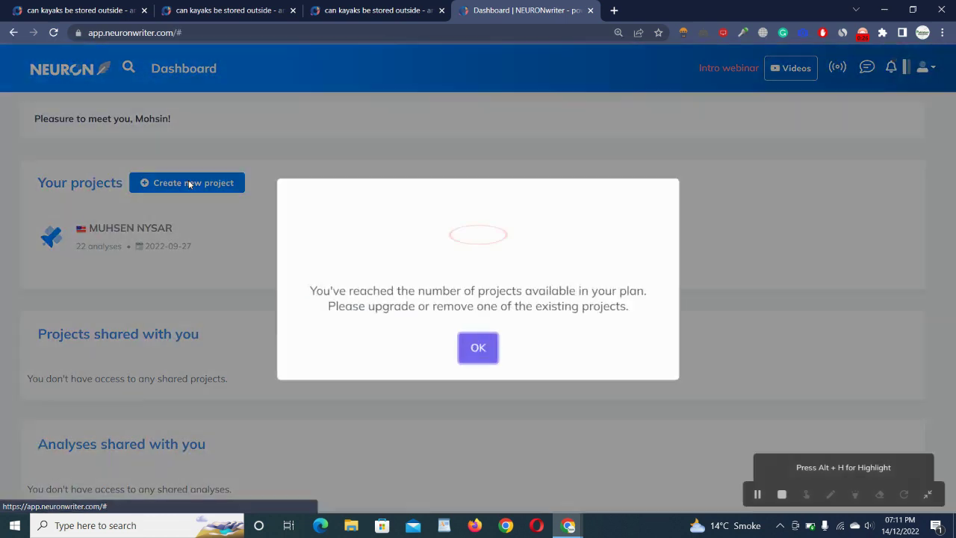
click(485, 360)
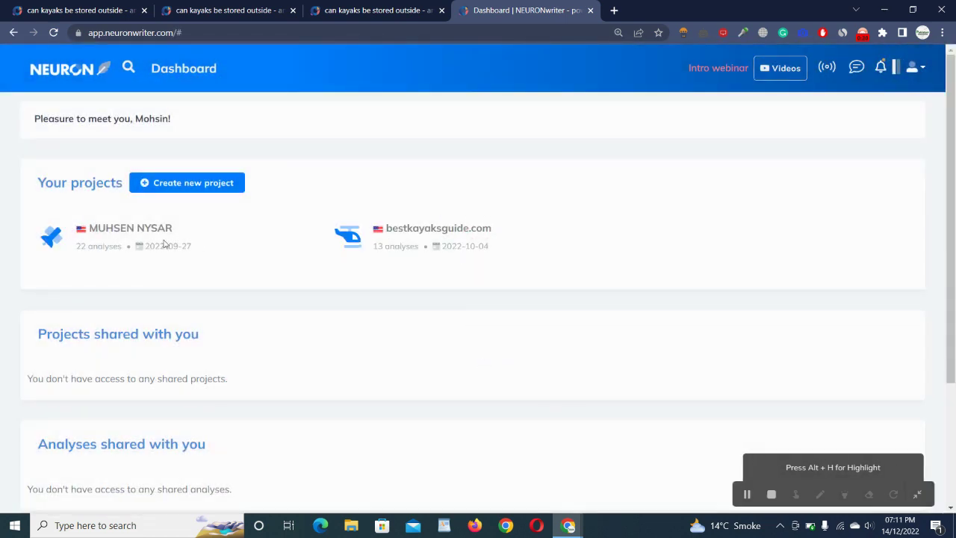
Step: Open the account's plan information and review the monthly content writer and AI credit usage
mouse_move(900, 66)
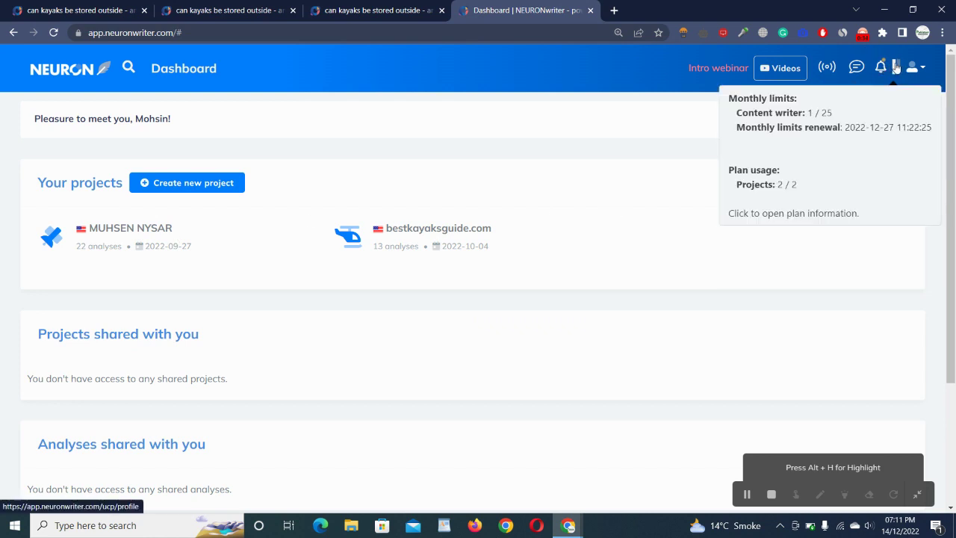
click(897, 67)
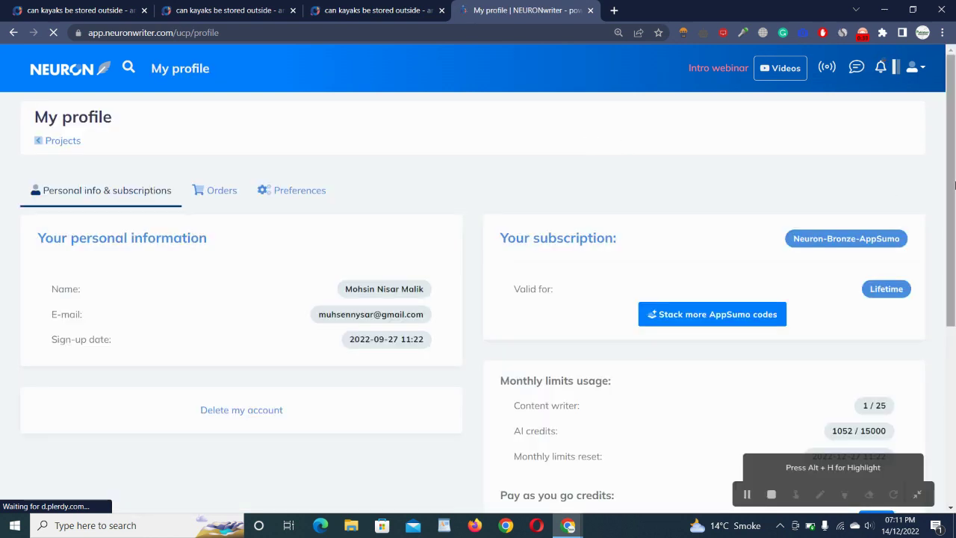
drag(954, 185, 954, 259)
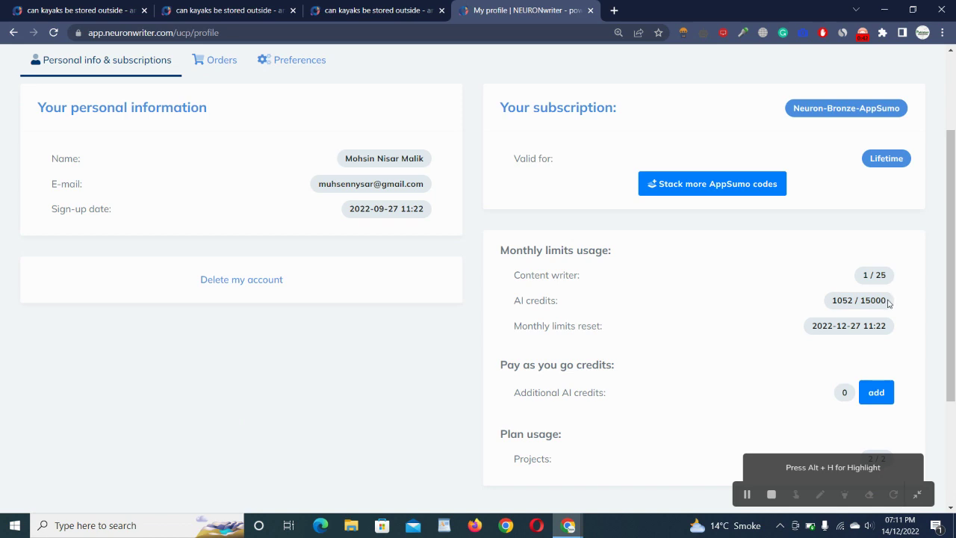
drag(887, 302, 802, 305)
click(801, 307)
scroll(801, 307, up, 1)
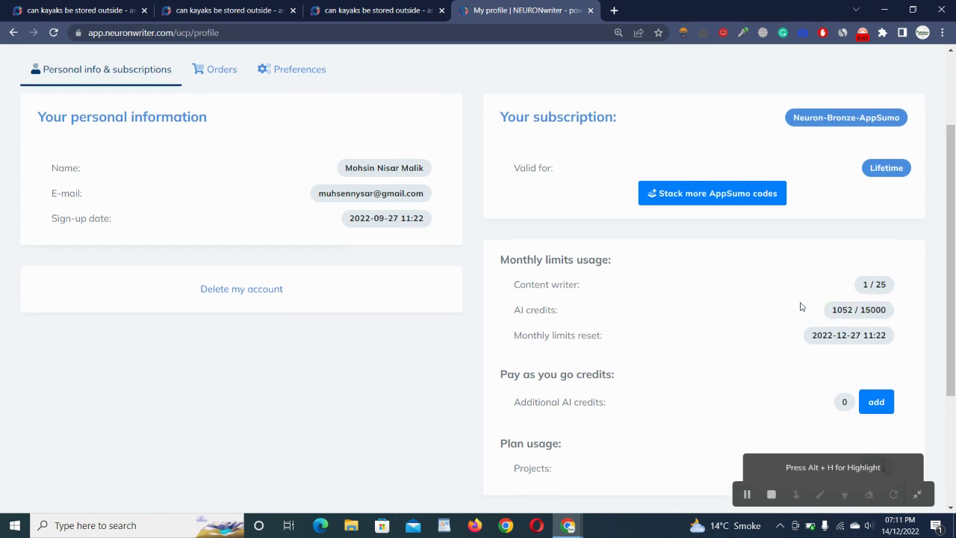
drag(899, 285, 840, 281)
click(841, 281)
scroll(841, 281, up, 2)
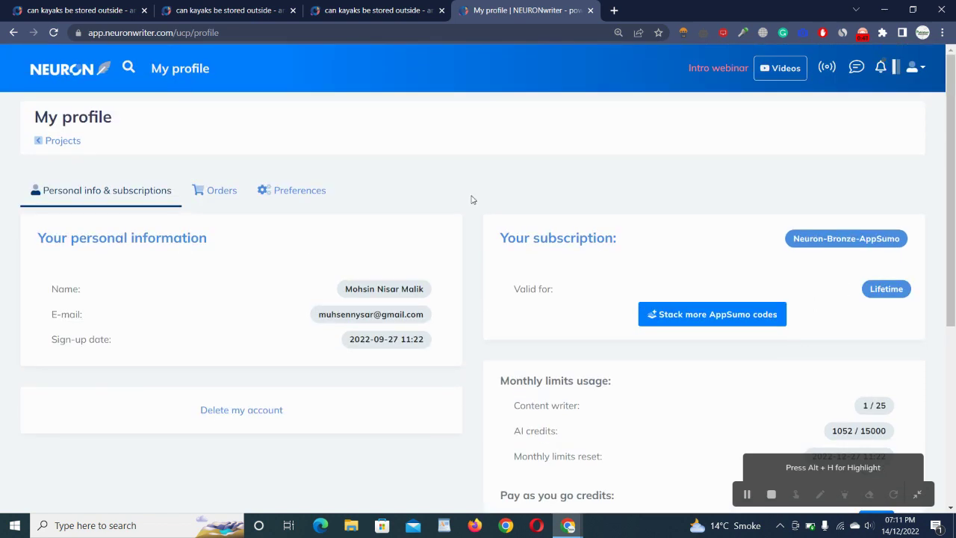
Step: Return to the dashboard, open the project with 22 analyses and bring up its new content writer query form
click(373, 6)
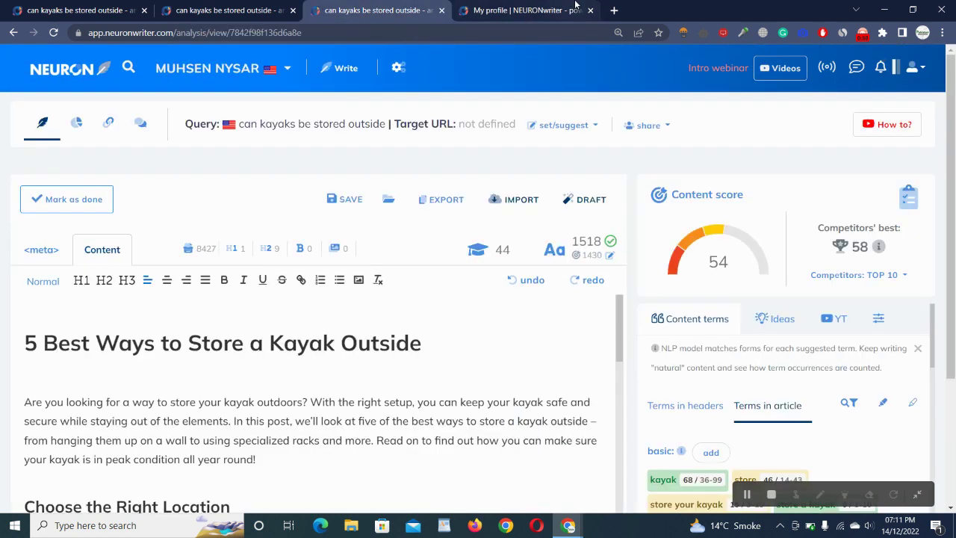
click(527, 11)
click(68, 81)
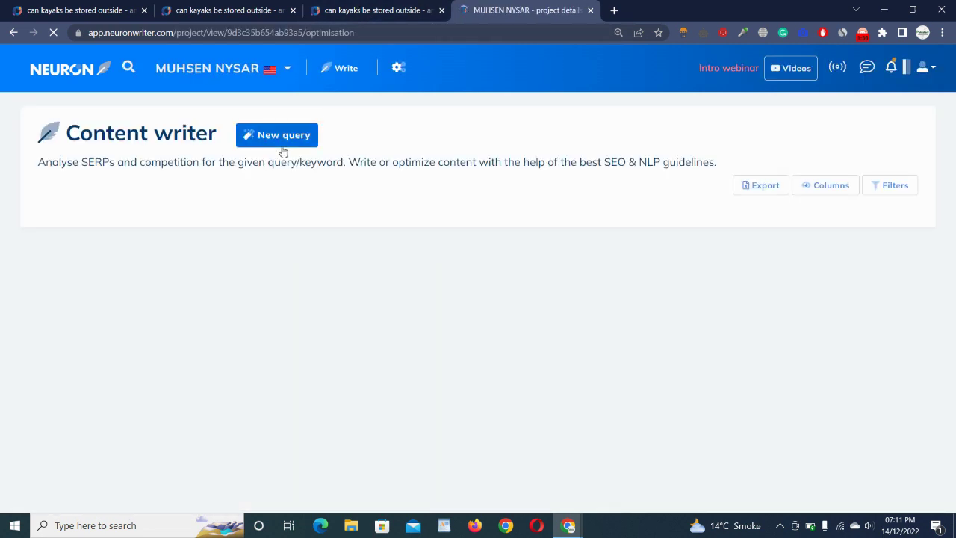
click(282, 146)
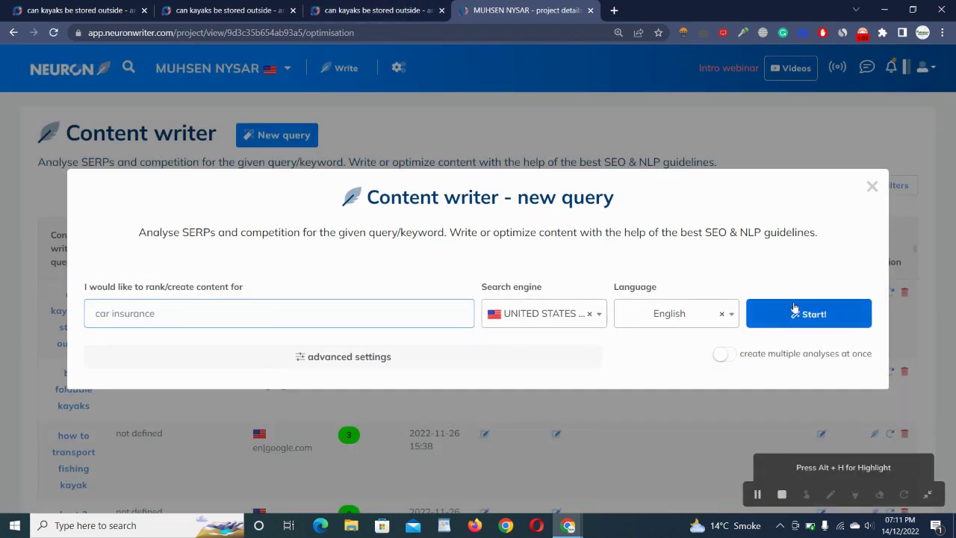
Step: Go to the open "can kayaks be stored outside" analysis and compare its content score with the competitors' best score
click(371, 7)
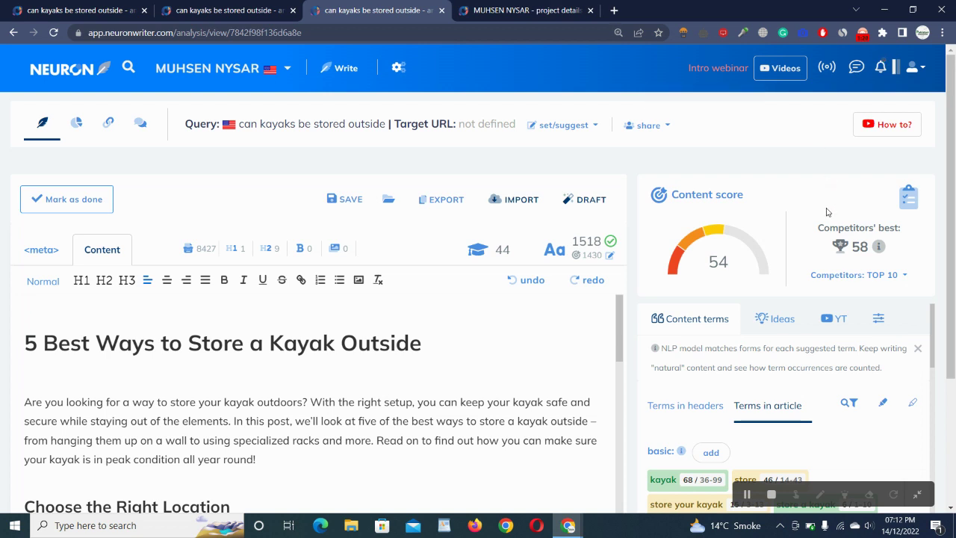
drag(809, 228, 894, 266)
click(894, 266)
drag(837, 254, 879, 245)
click(931, 245)
mouse_move(879, 248)
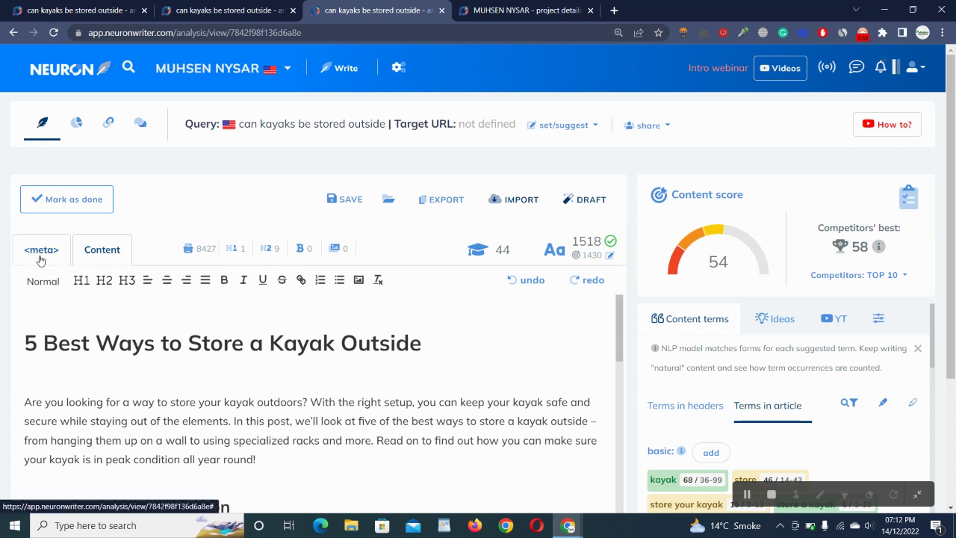
Step: Read through the kayak storage article and examine the usage of its suggested basic and extended content terms
scroll(119, 299, down, 3)
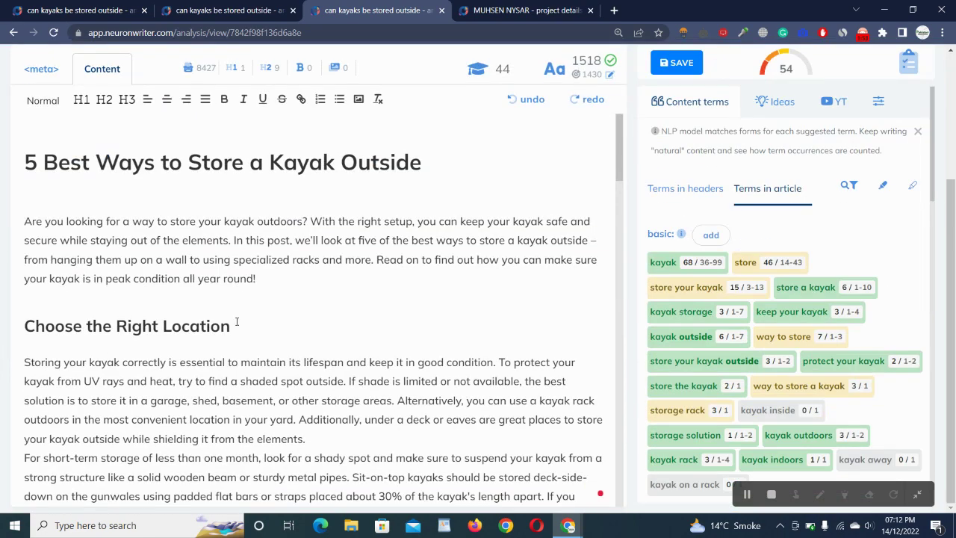
scroll(237, 322, down, 10)
scroll(2, 325, up, 3)
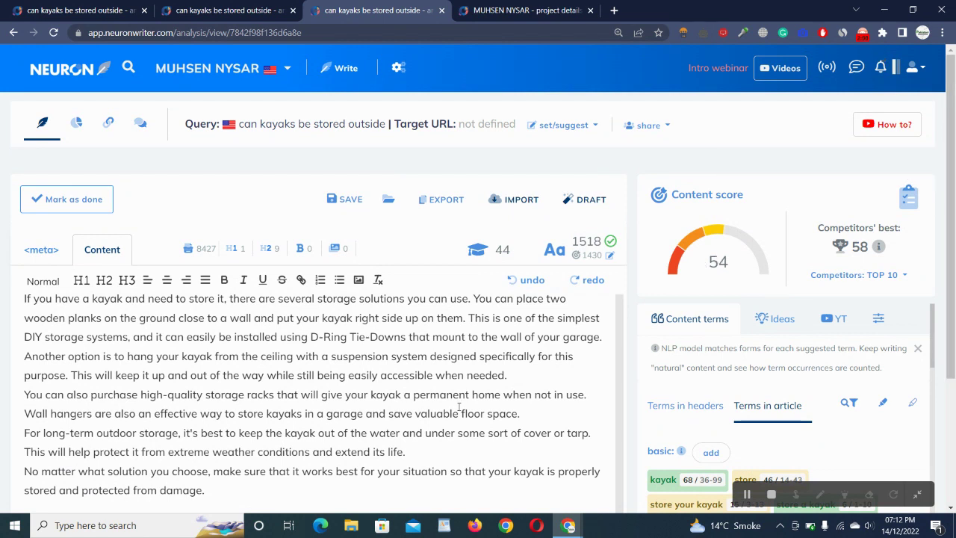
scroll(464, 403, up, 5)
scroll(3, 388, down, 2)
scroll(2, 389, down, 1)
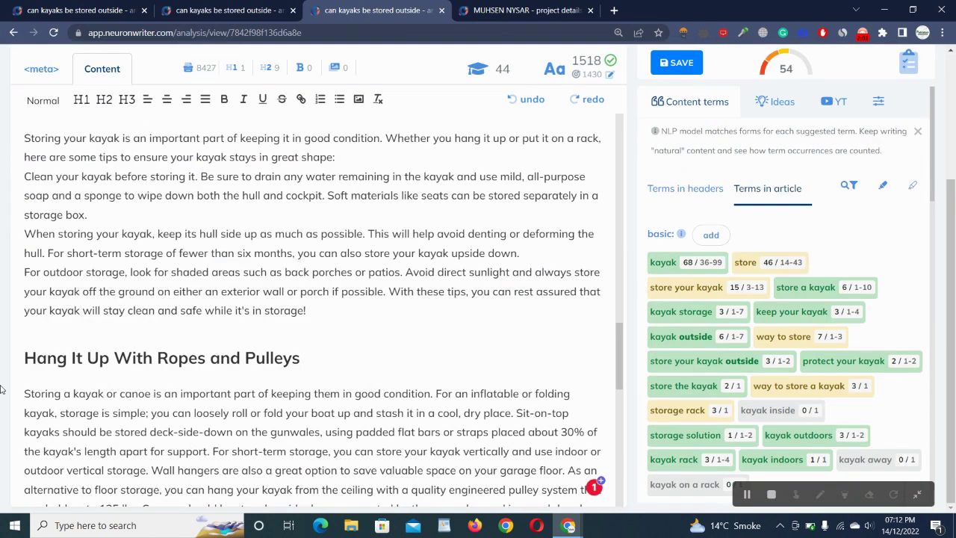
scroll(413, 281, down, 10)
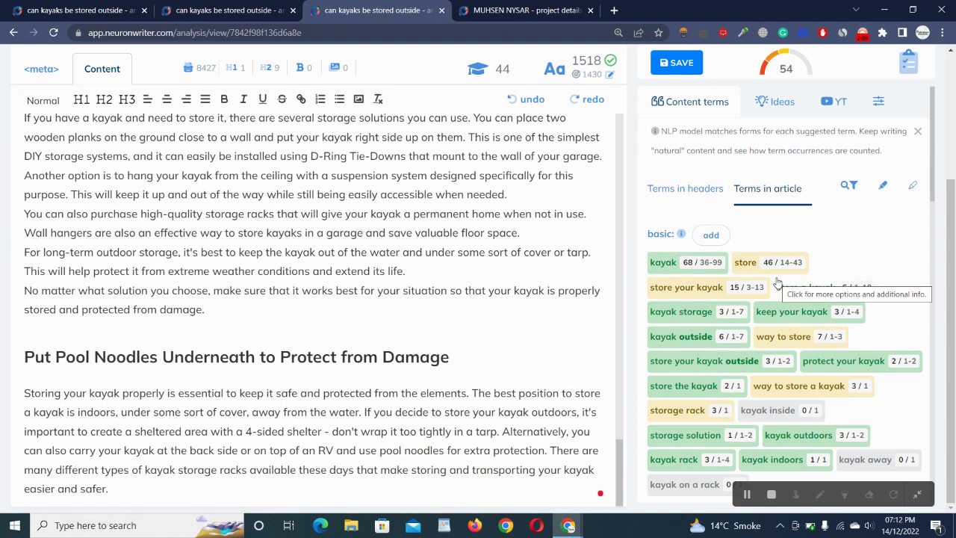
scroll(777, 282, down, 2)
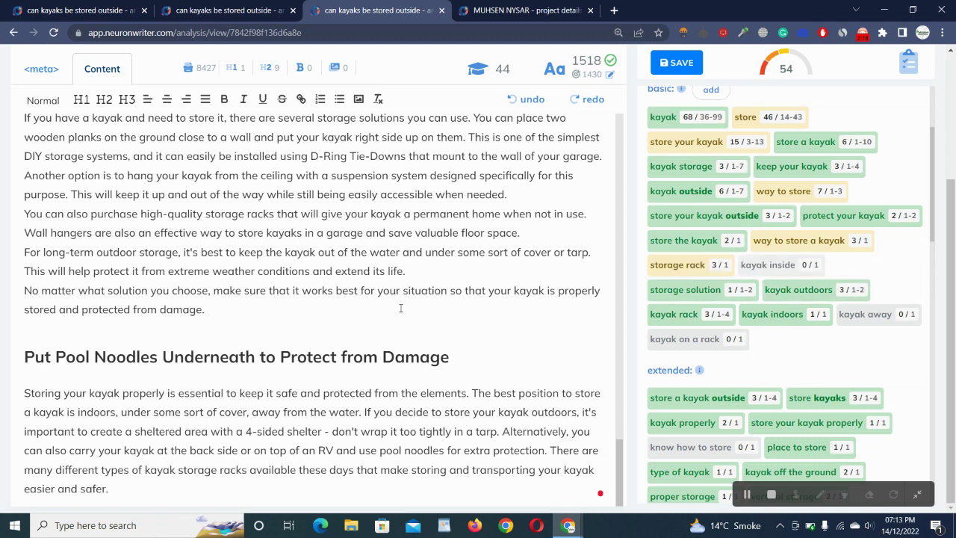
scroll(398, 309, down, 5)
scroll(0, 319, up, 3)
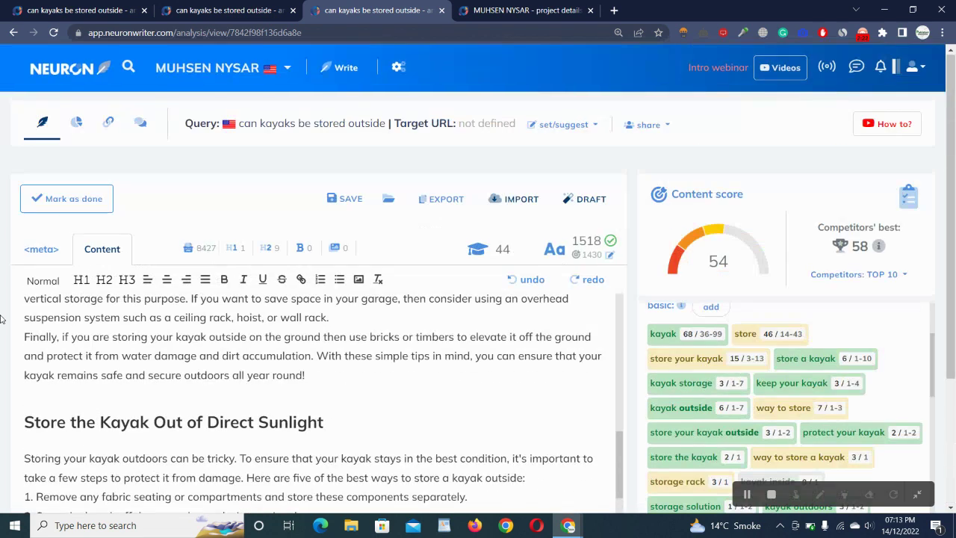
Step: Open the article's meta data, copy the title "5 Best Ways to Store a Kayak Outside" and clear the title field
click(42, 250)
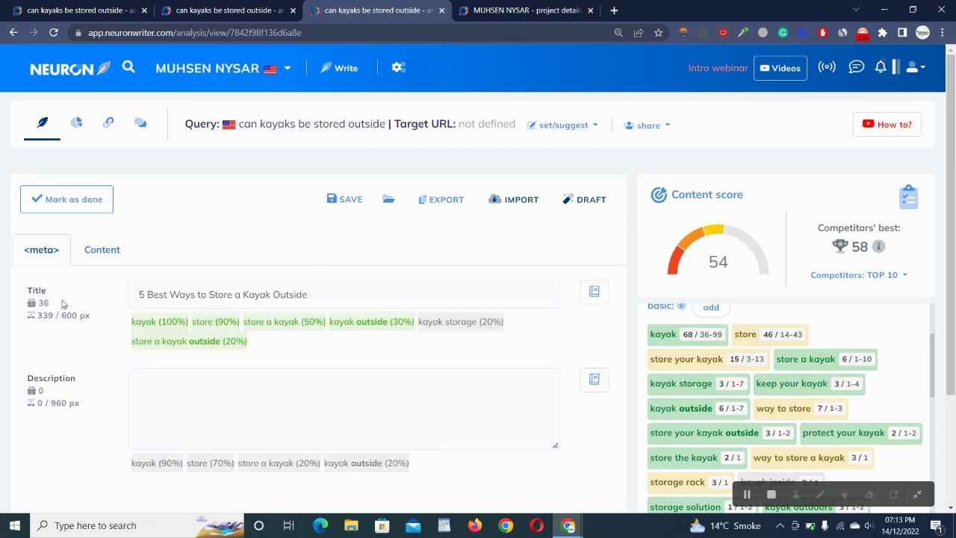
scroll(64, 305, down, 2)
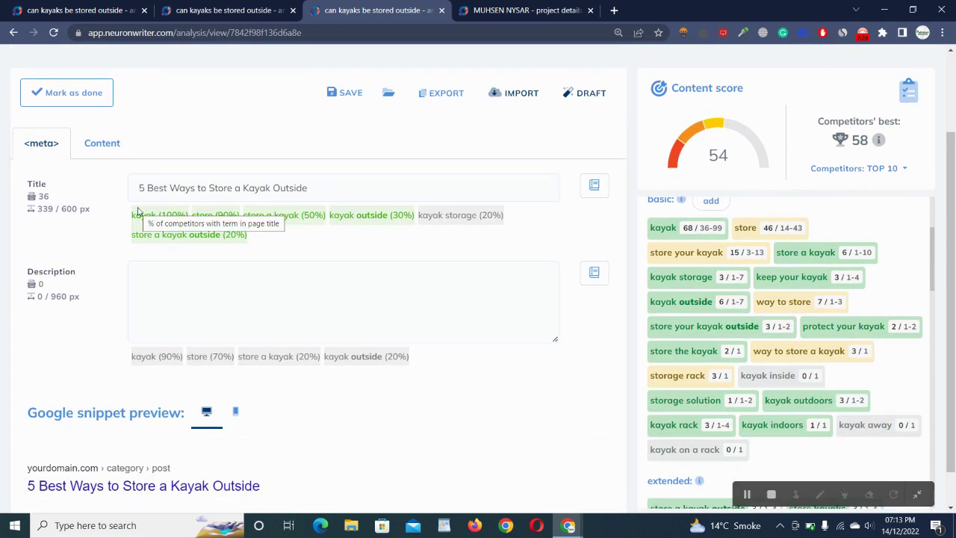
click(285, 193)
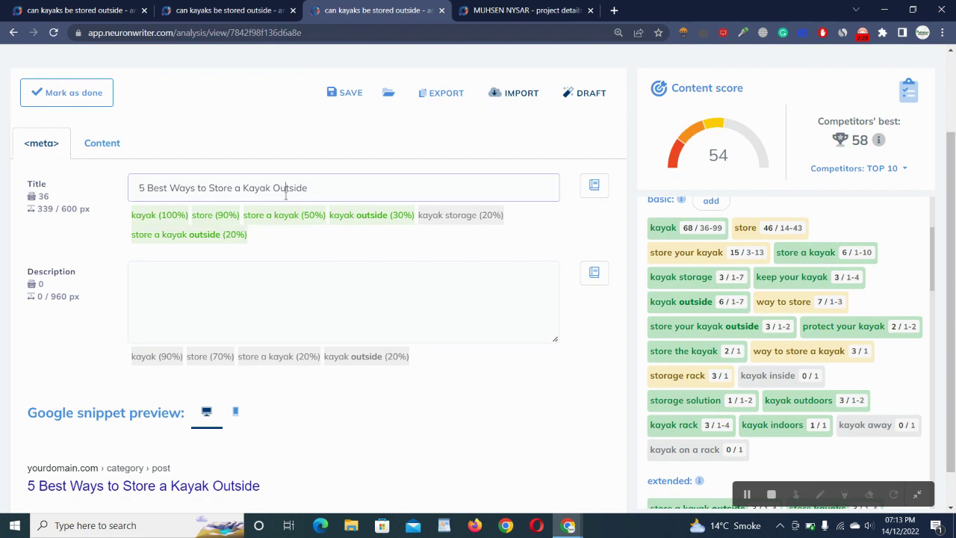
key(ctrl+a)
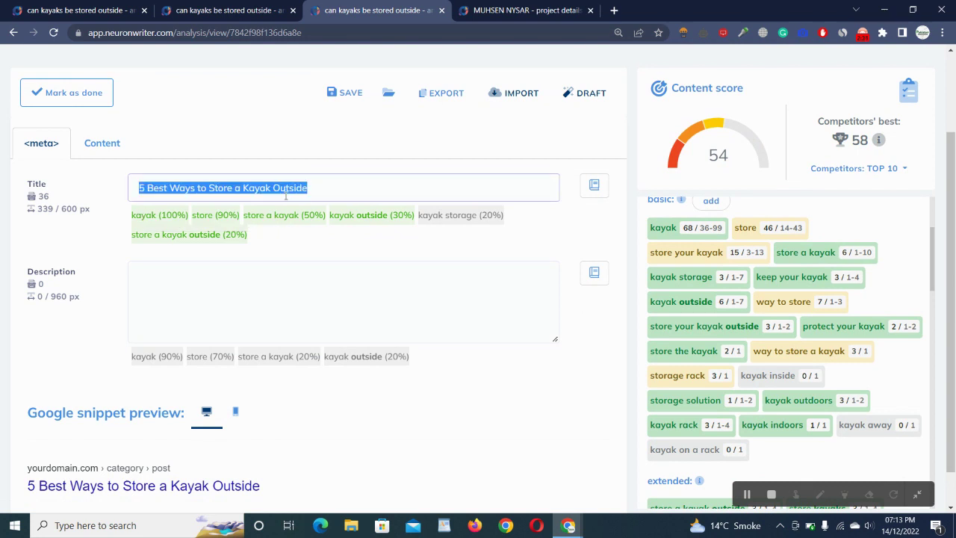
key(BackSpace)
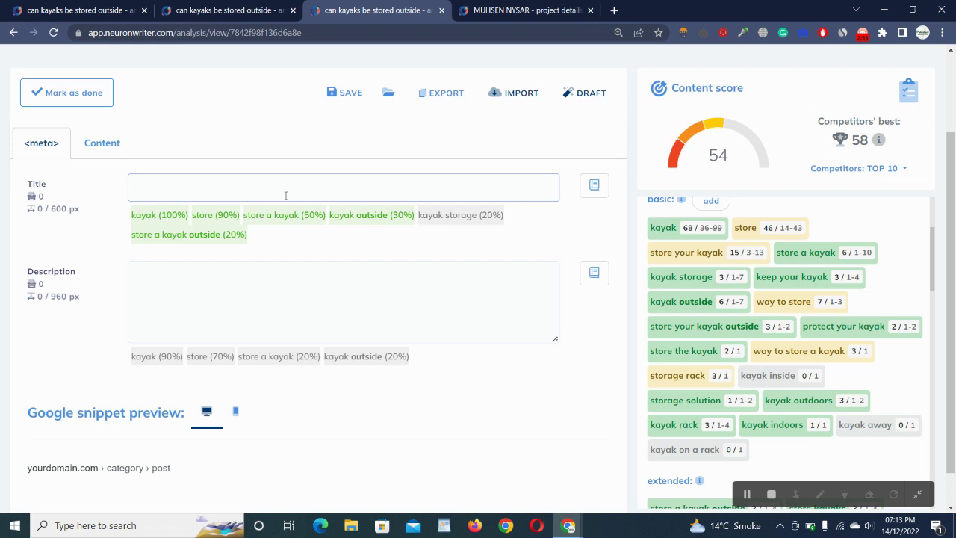
key(ctrl+z)
key(ctrl+c)
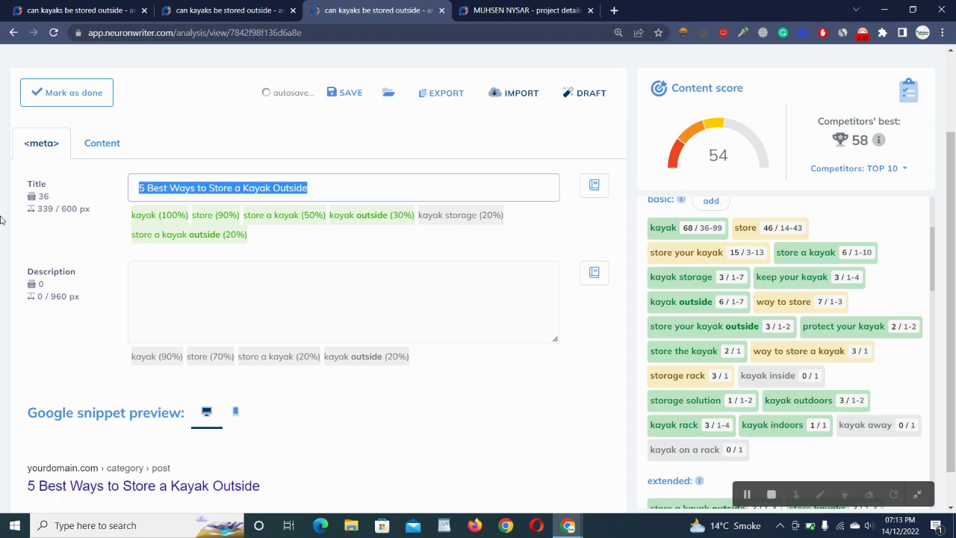
key(BackSpace)
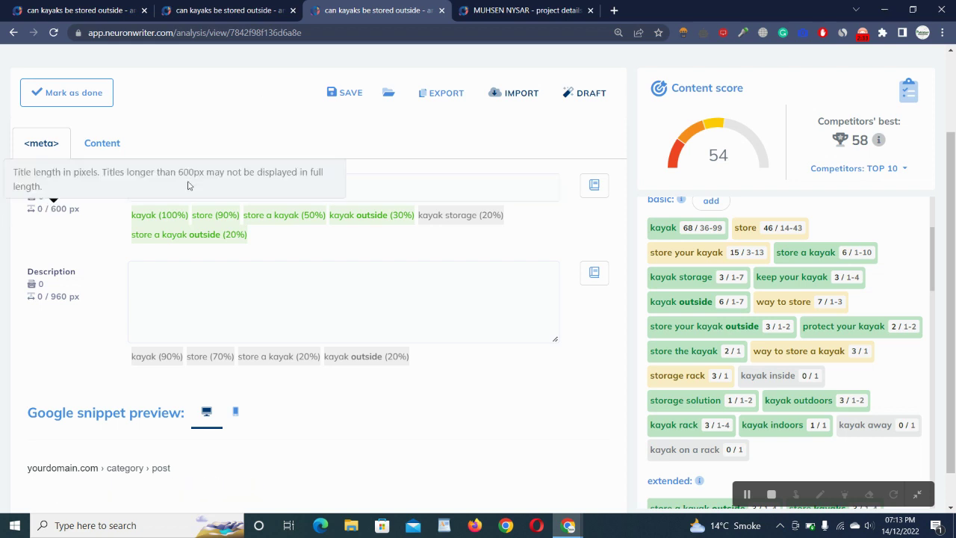
Step: Check how the empty meta title affects the content score and the suggested title terms
drag(742, 156, 708, 155)
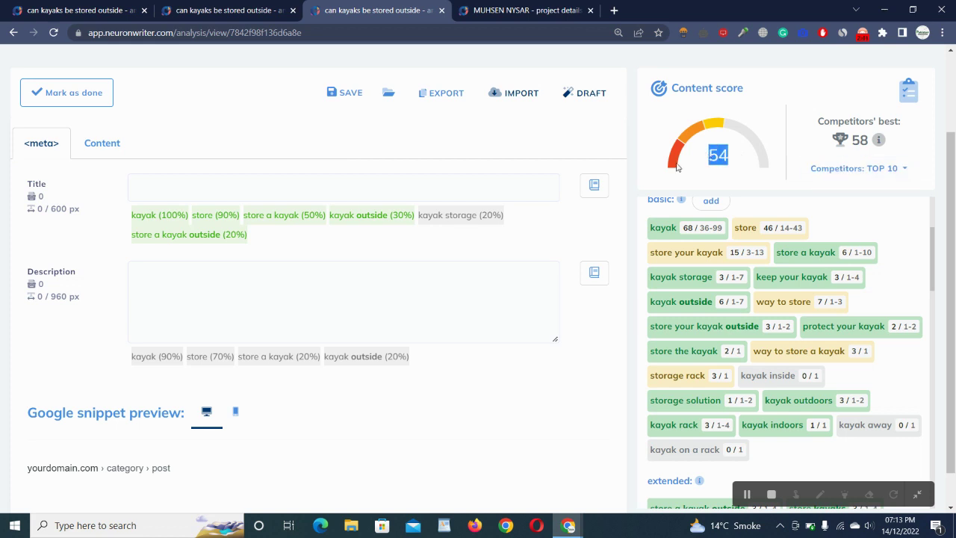
click(679, 168)
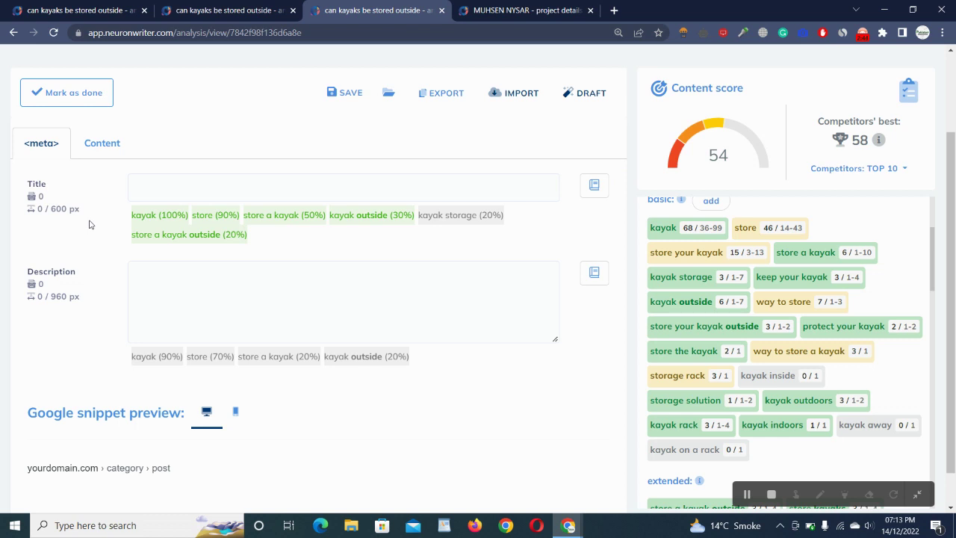
drag(110, 224, 265, 250)
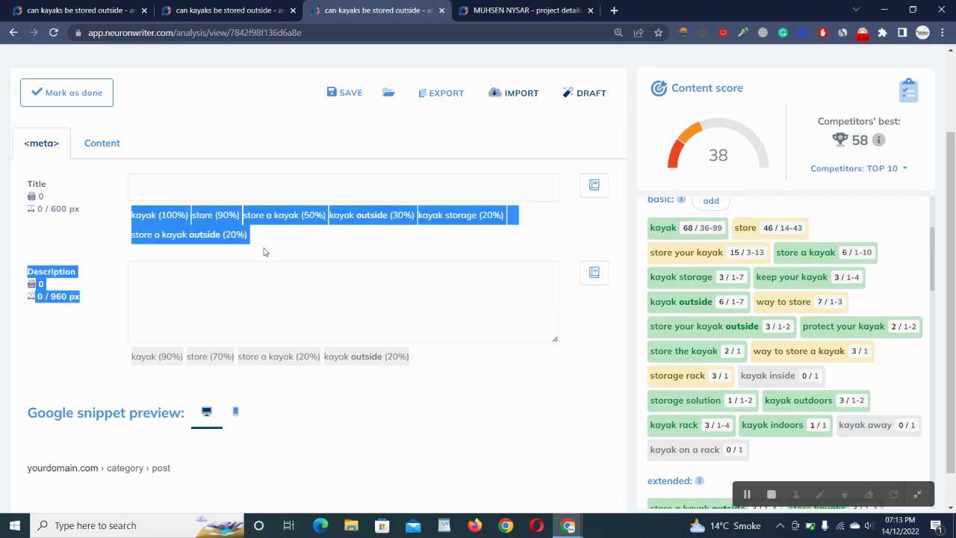
click(265, 249)
drag(737, 155, 706, 154)
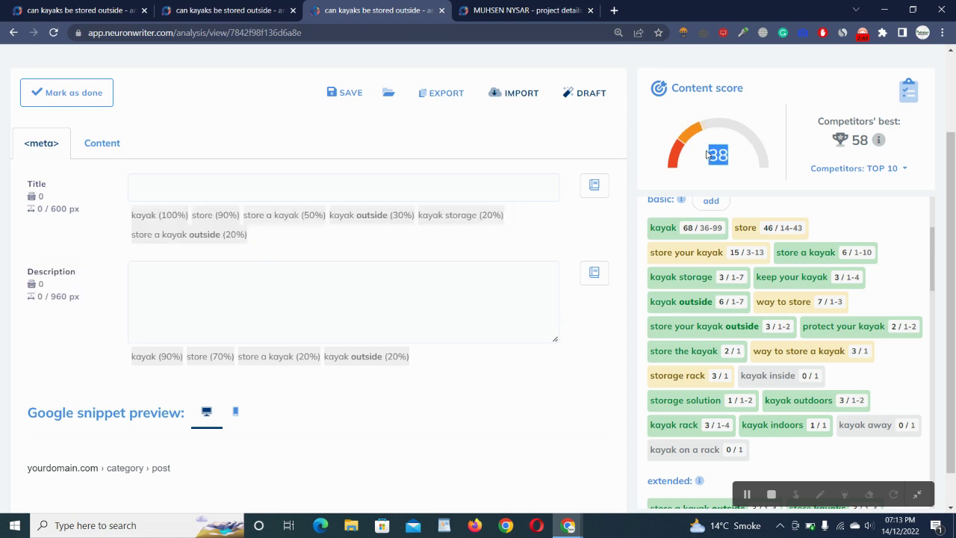
Step: Paste "5 Best Ways to Store a Kayak Outside" into both the meta title and the meta description
click(418, 187)
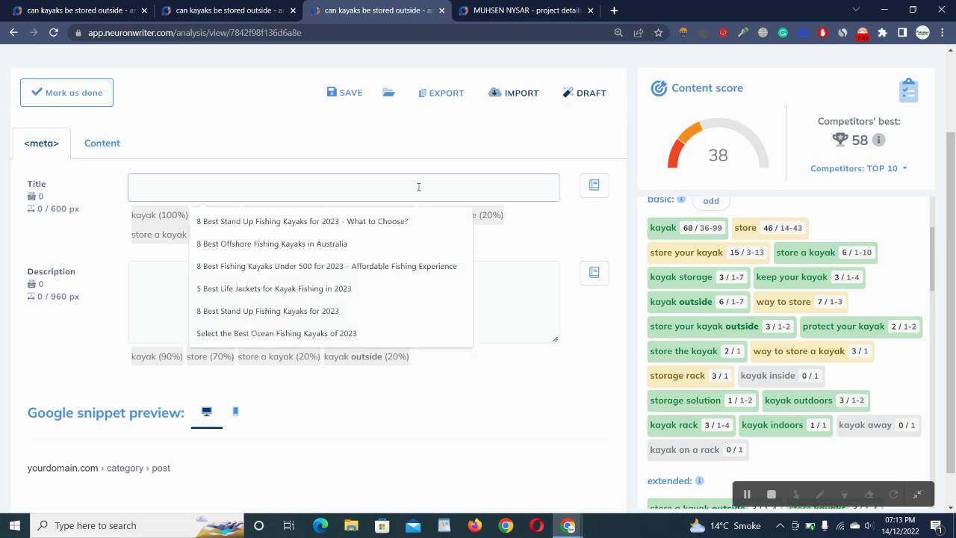
key(ctrl+v)
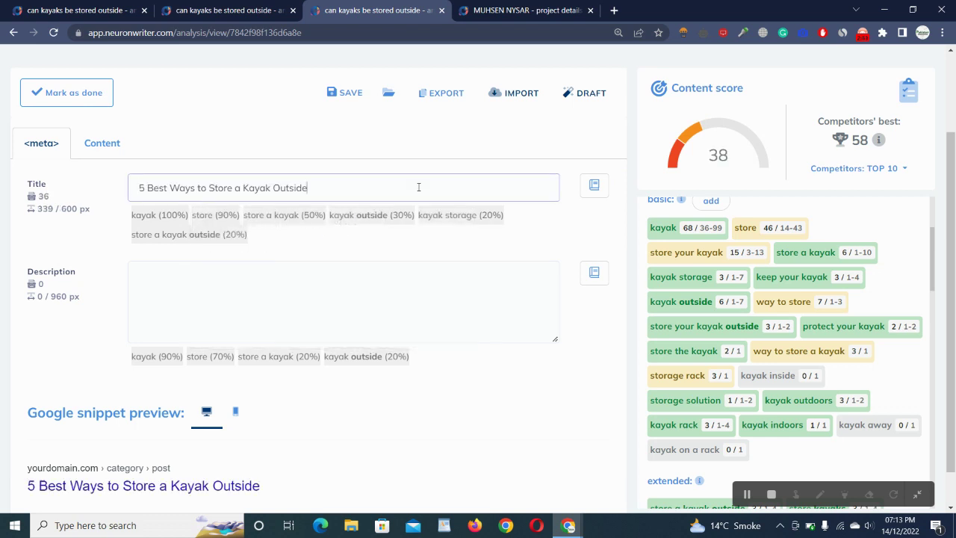
click(27, 232)
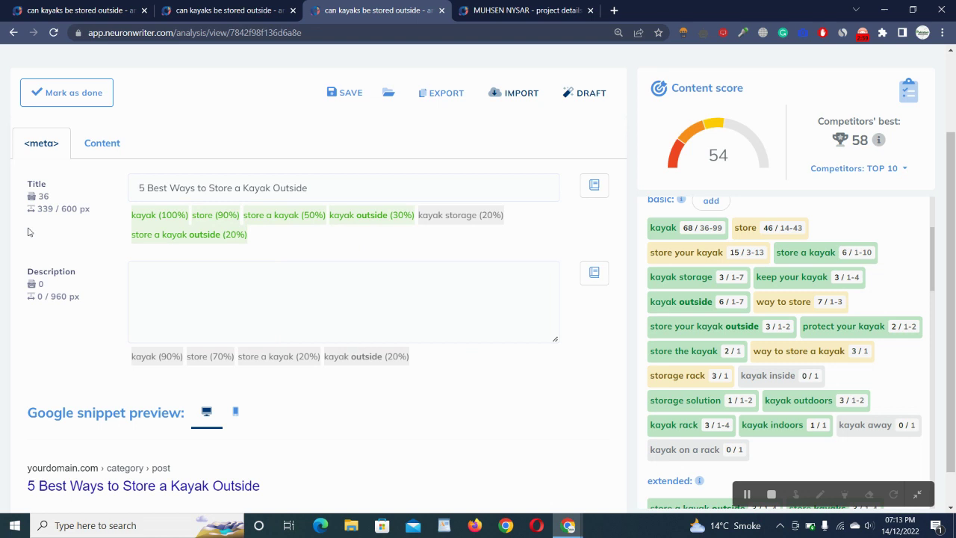
click(232, 295)
key(ctrl+v)
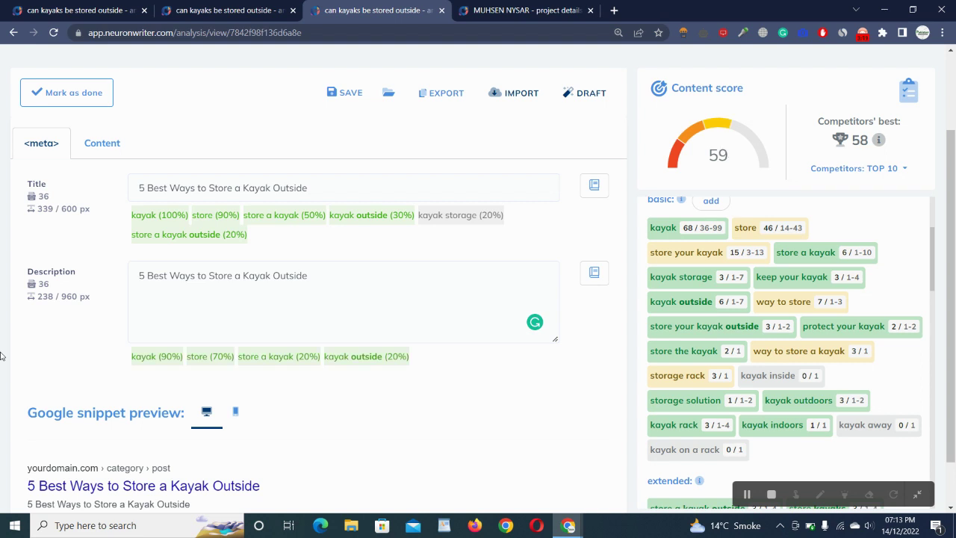
Step: Copy the whole meta description text and clear the description field
click(171, 275)
key(ctrl+a)
key(ctrl+c)
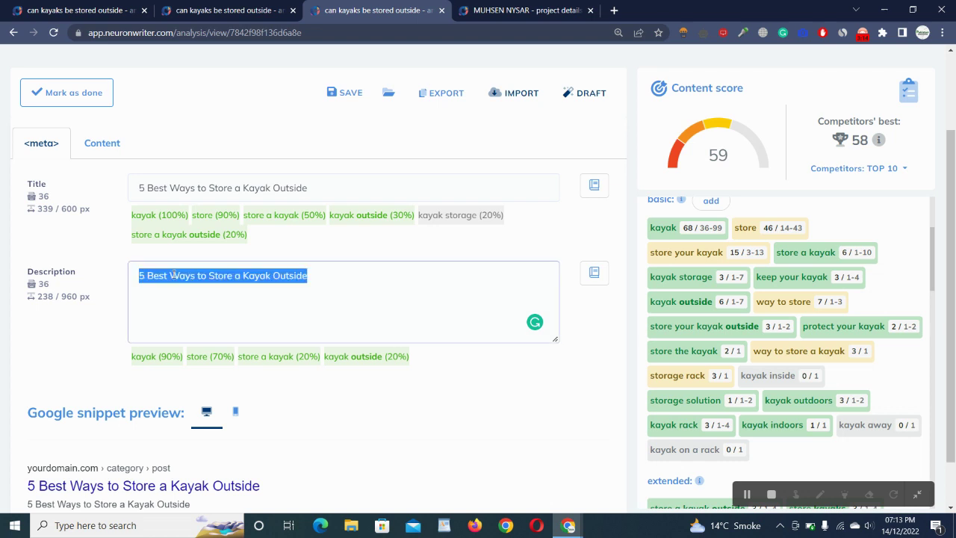
key(BackSpace)
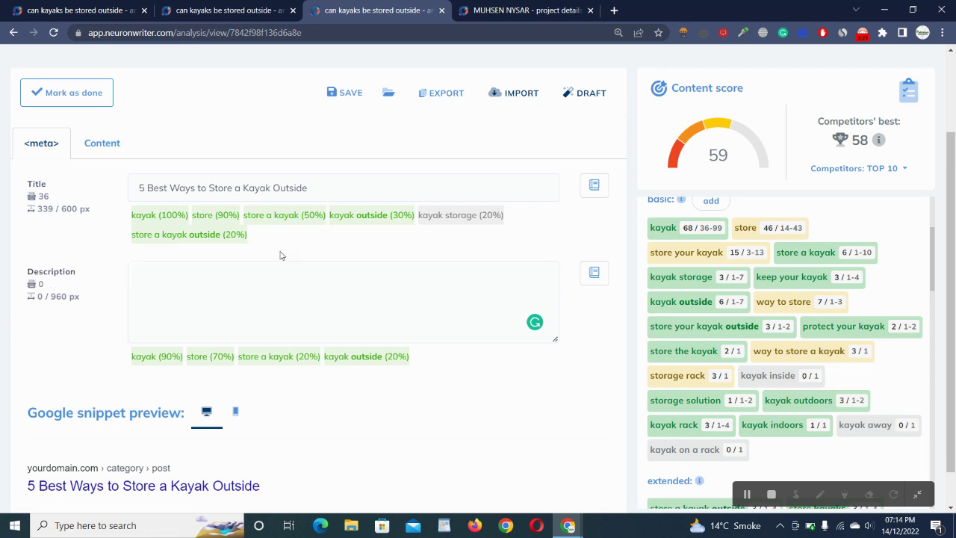
Step: Paste "5 Best Ways to Store a Kayak Outside" back into the meta description and return to the article content
click(224, 279)
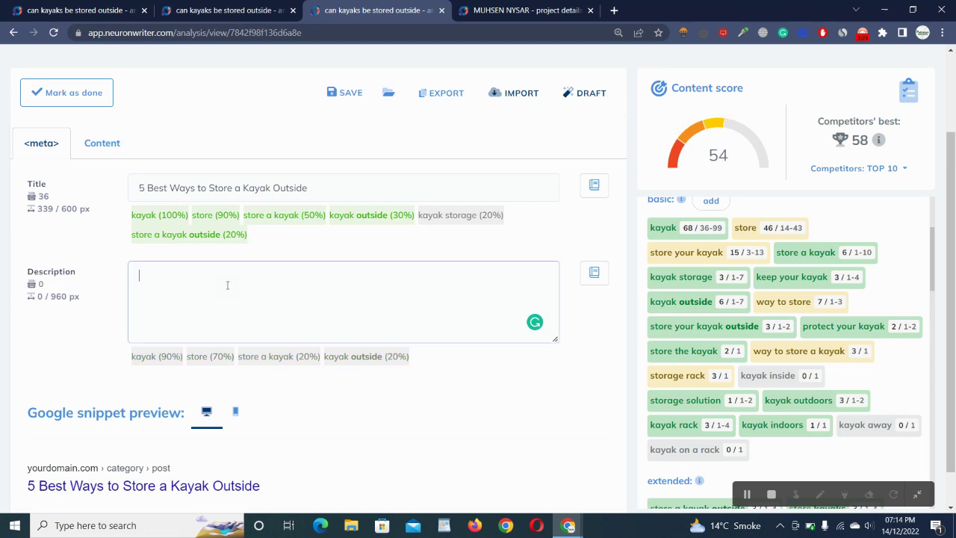
key(ctrl+v)
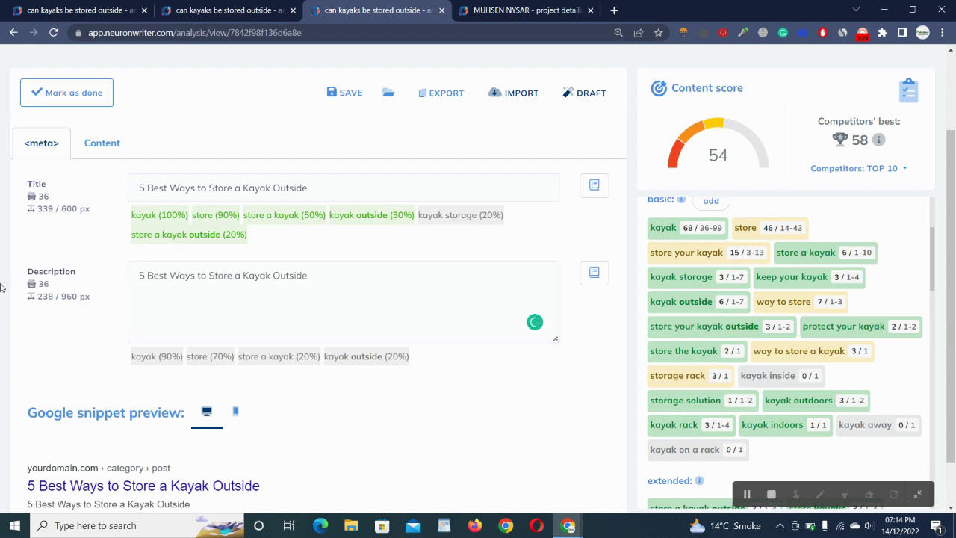
click(116, 136)
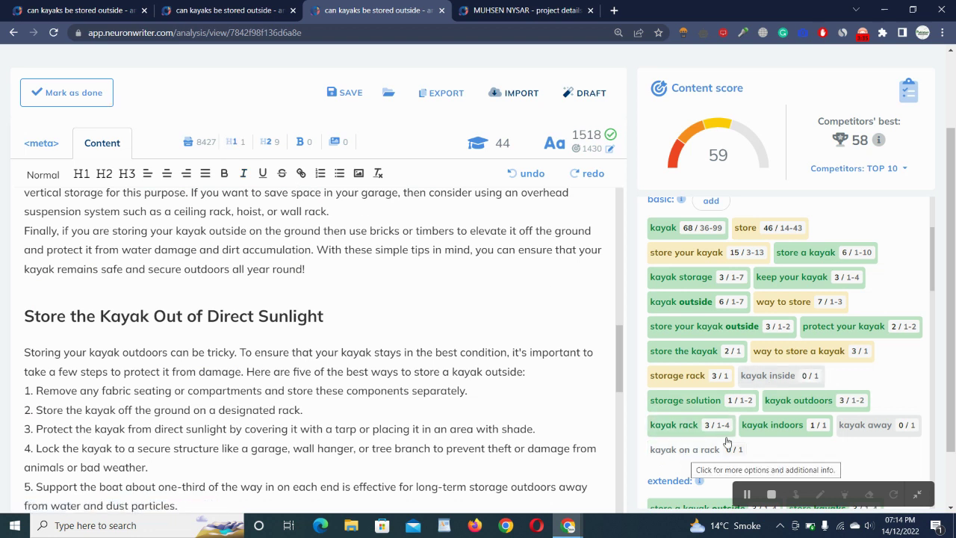
Step: Use the suggested term "kayak away" by adding "away" after "Storing a kayak" in the section "Hang It Up With Ropes and Pulleys"
click(875, 425)
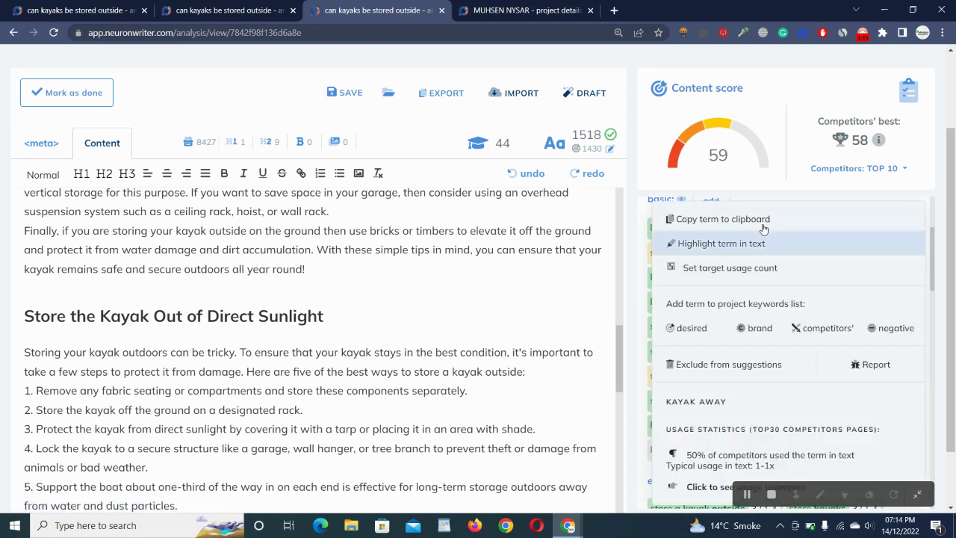
click(369, 371)
scroll(380, 353, down, 2)
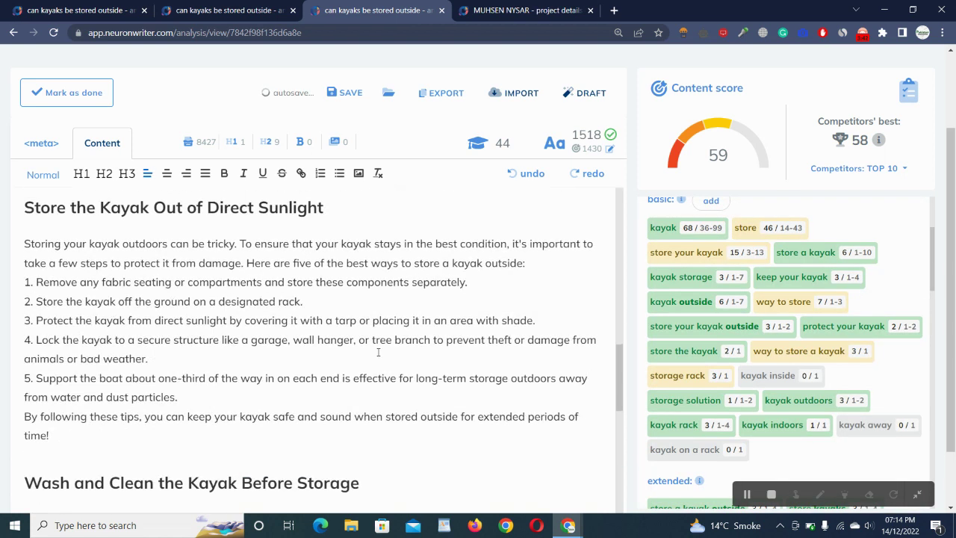
scroll(378, 351, down, 3)
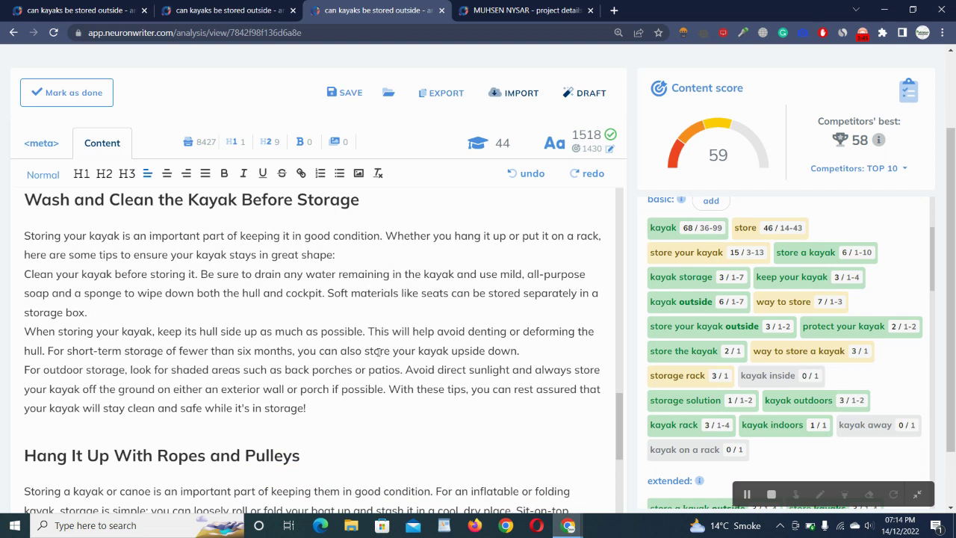
scroll(378, 351, down, 1)
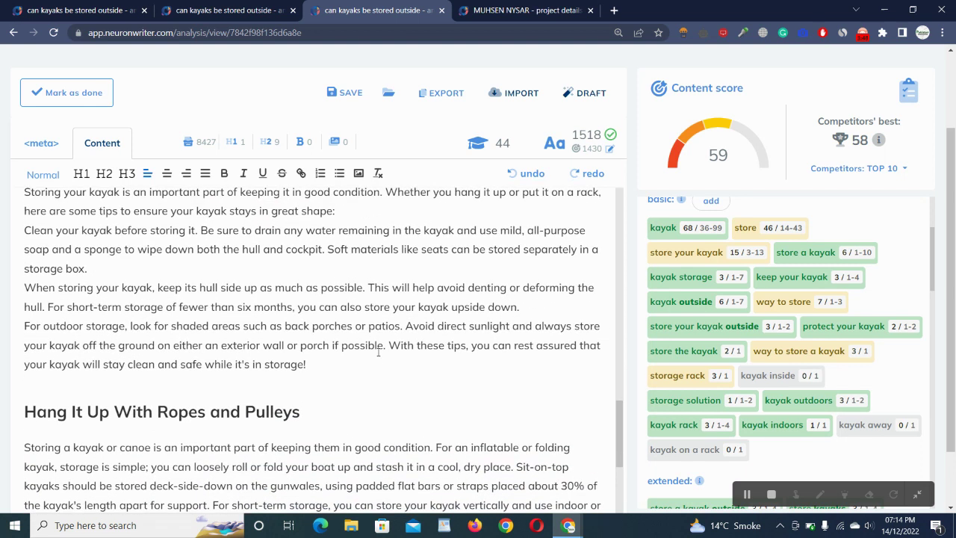
scroll(379, 353, down, 3)
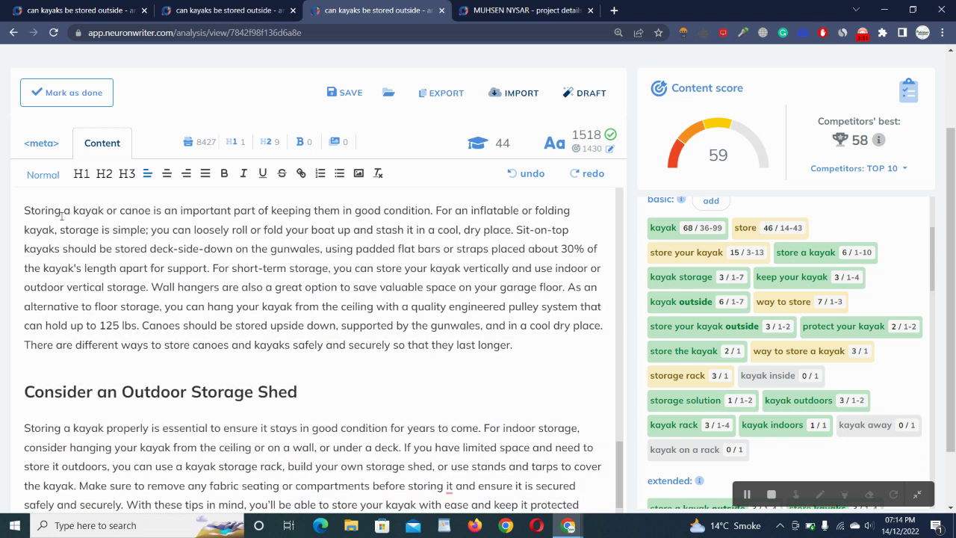
click(105, 210)
text(awa)
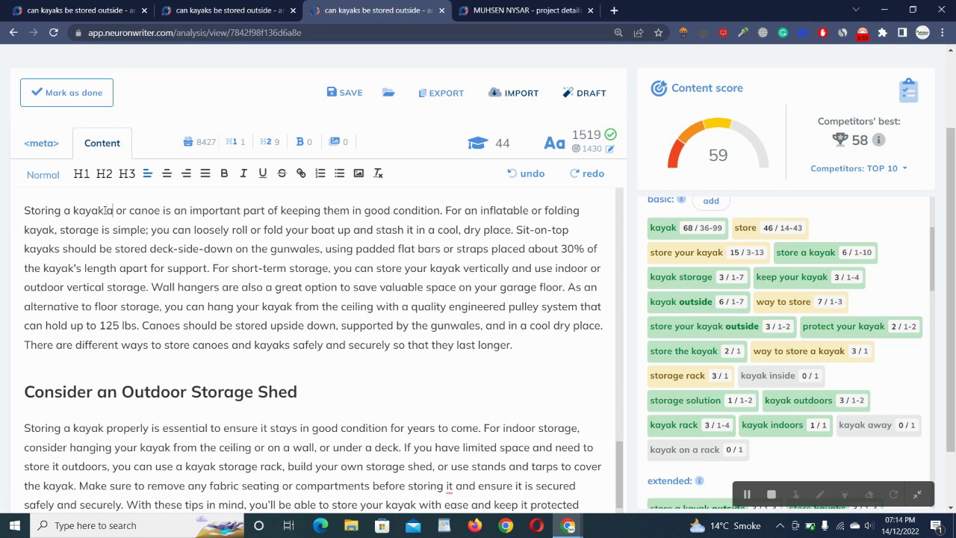
text(y)
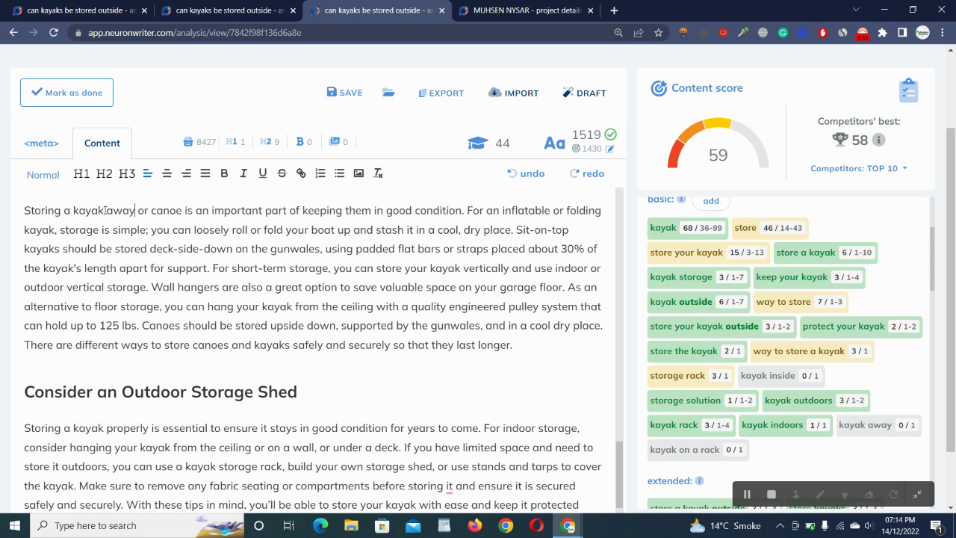
click(3, 332)
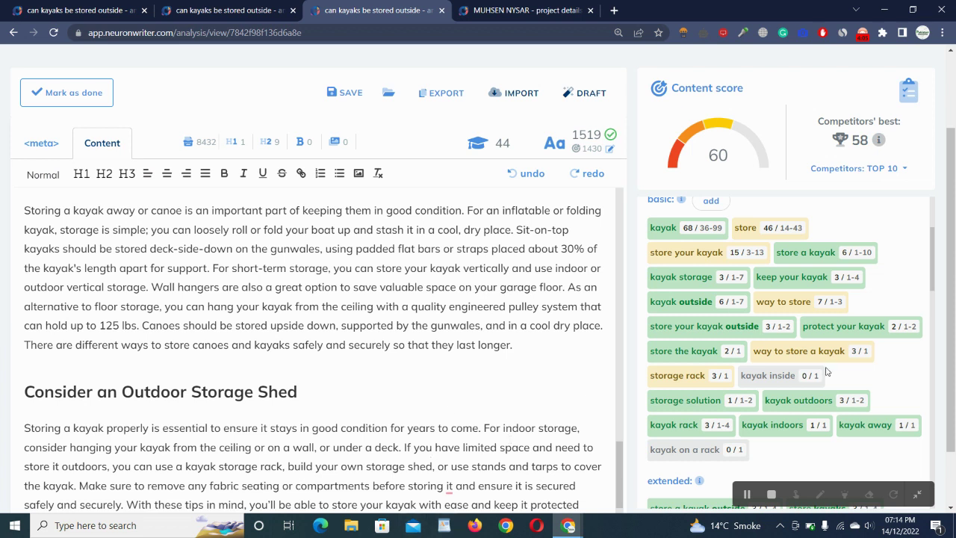
Step: Look through the basic and extended suggested article terms for ones the text does not use yet
mouse_move(904, 415)
scroll(819, 389, down, 3)
scroll(818, 388, down, 2)
scroll(748, 351, up, 2)
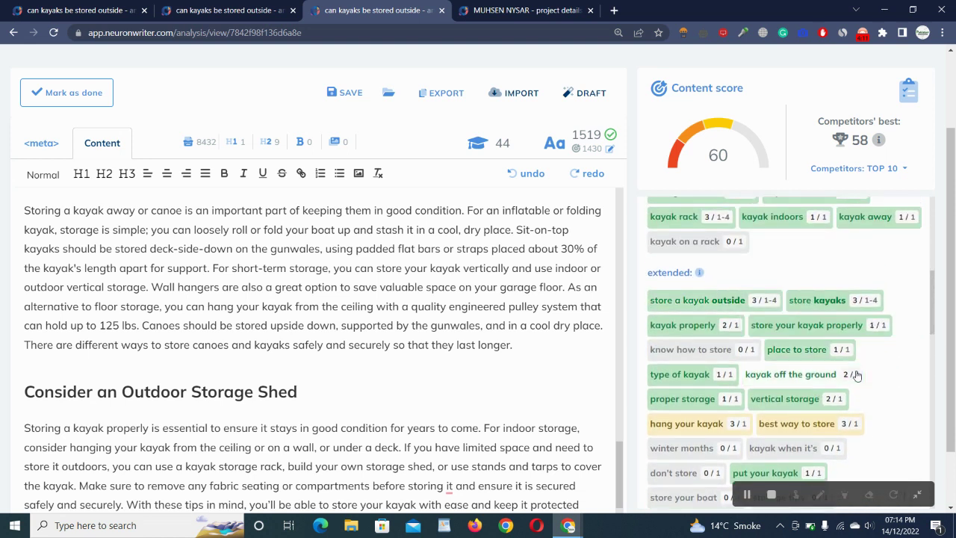
scroll(908, 402, down, 1)
scroll(909, 402, down, 3)
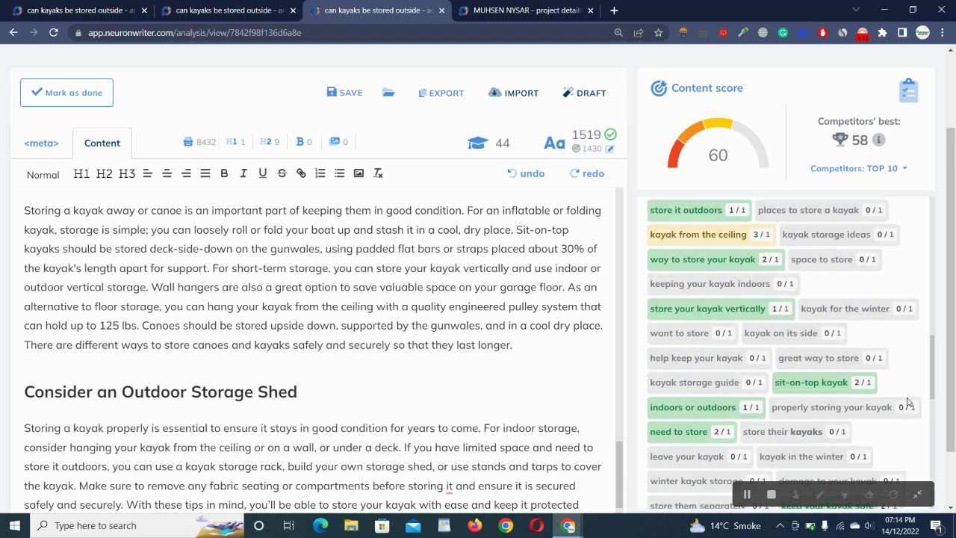
scroll(908, 402, up, 8)
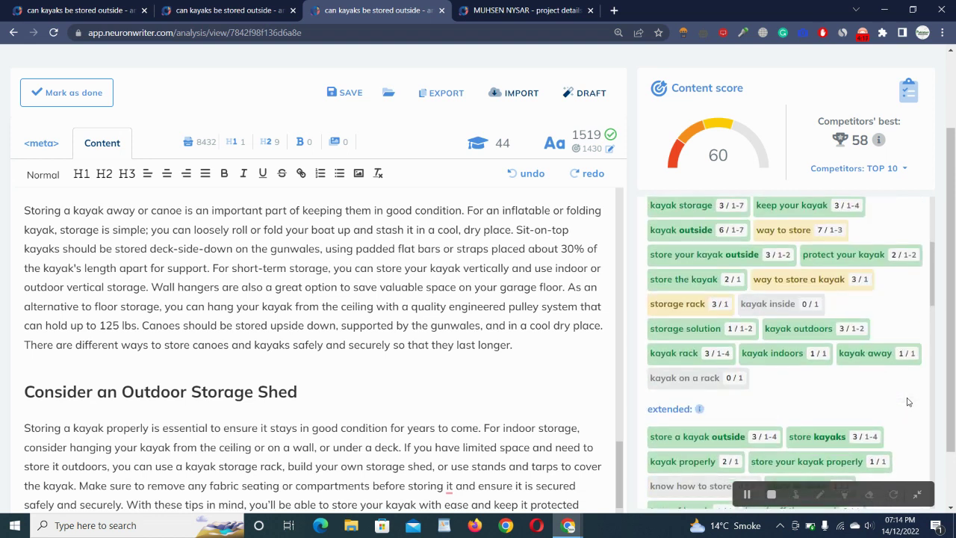
Step: Show the suggested terms for headers and compare the H1 and H2 terms with the article's title and first subheading
click(685, 298)
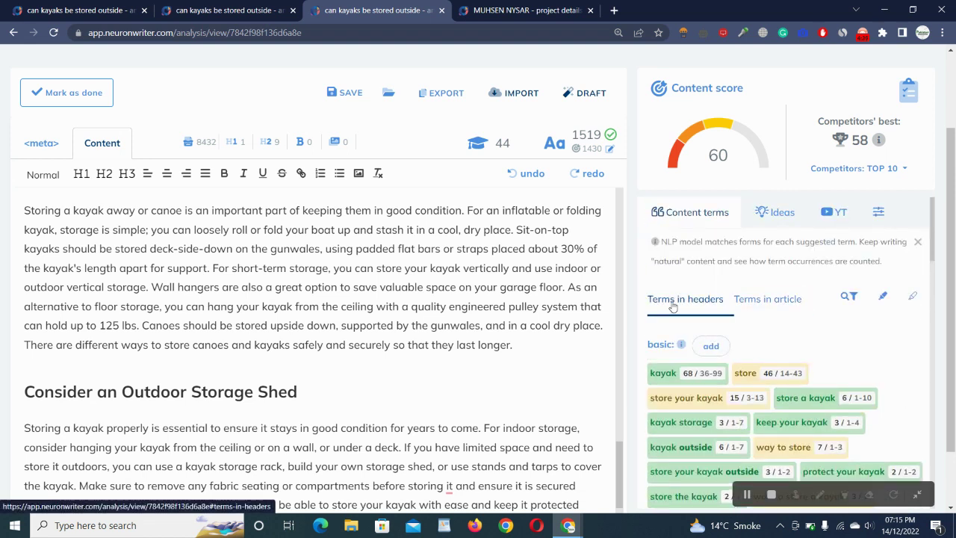
scroll(885, 355, down, 1)
scroll(886, 355, down, 1)
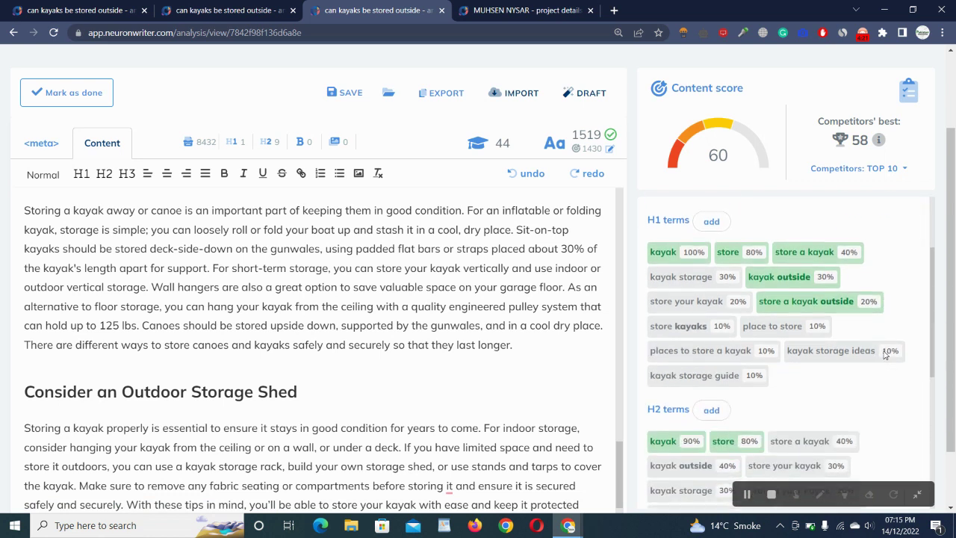
scroll(566, 310, up, 5)
scroll(565, 310, up, 1)
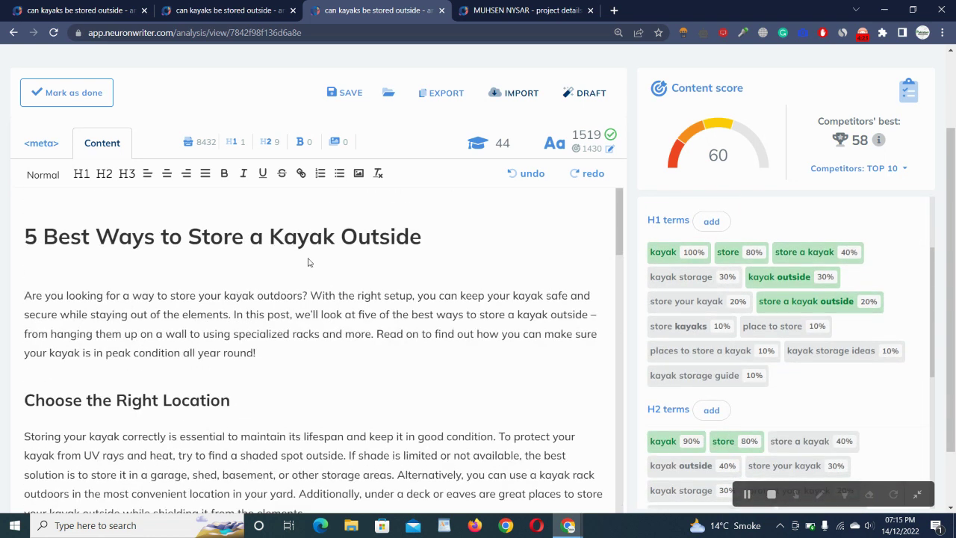
triple_click(124, 247)
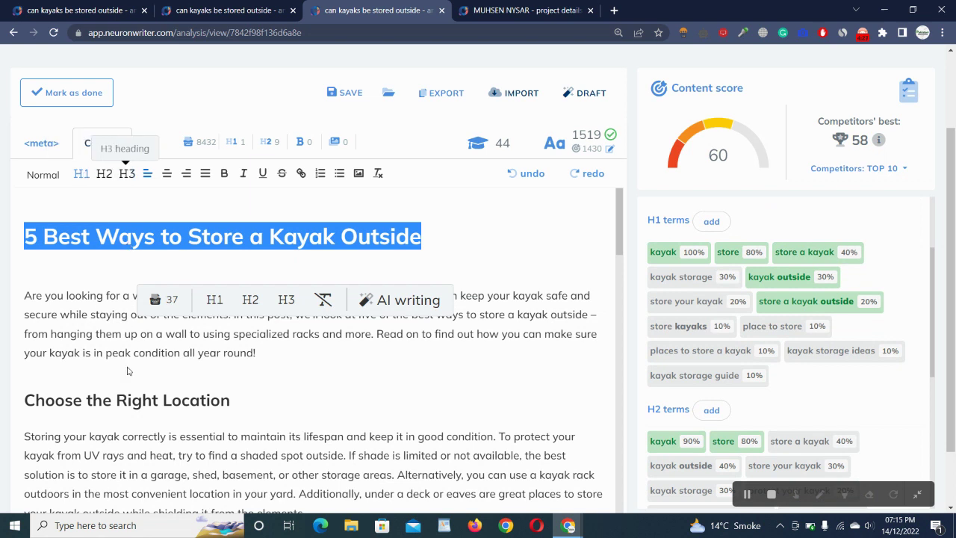
click(133, 399)
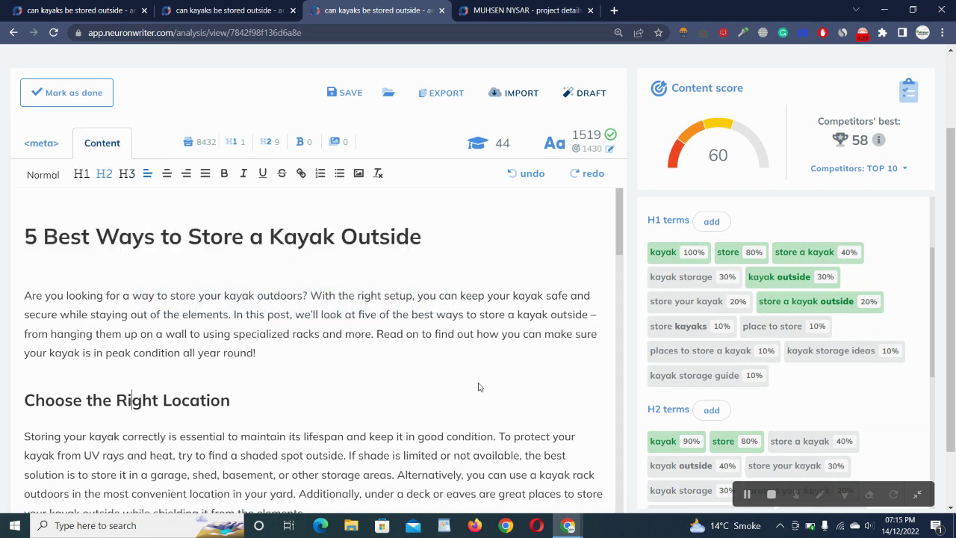
Step: Try appending "kayak storage" to the H1 title, check its effect on the content score and remove it again
click(681, 276)
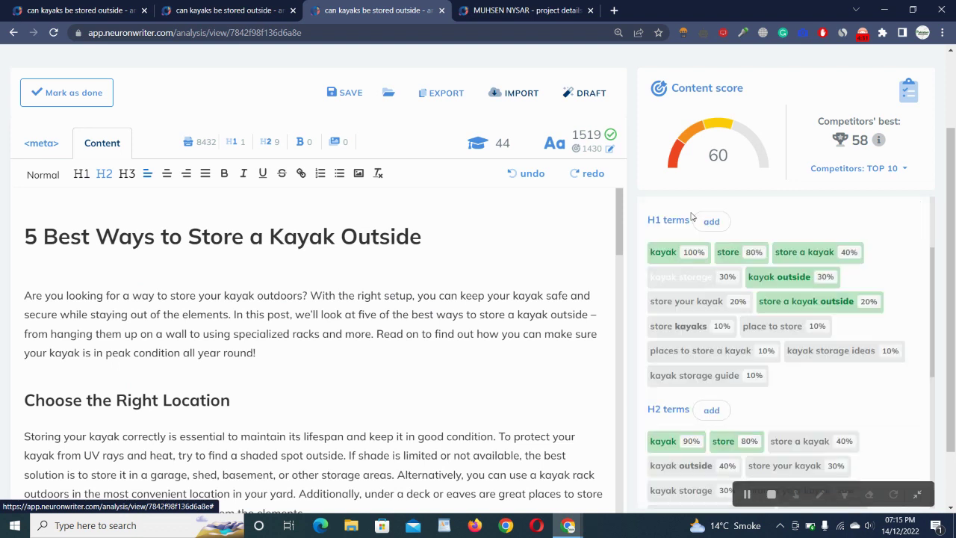
click(459, 235)
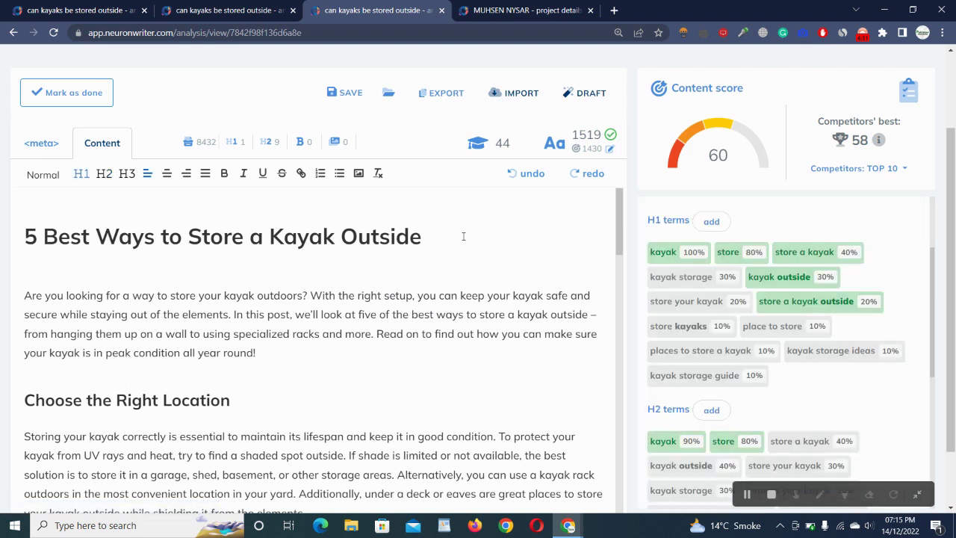
text(kayak storage)
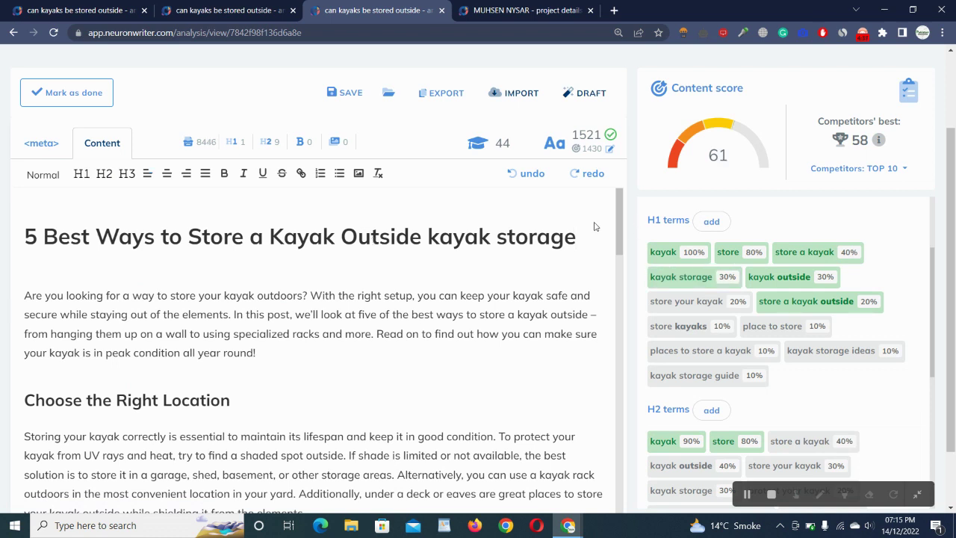
drag(586, 235, 429, 234)
key(BackSpace)
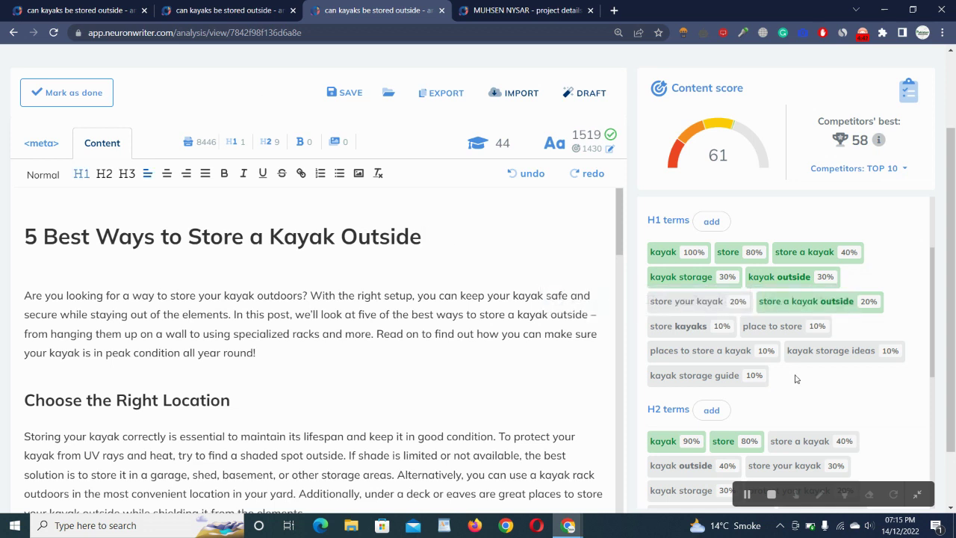
Step: Copy the suggested H2 term "store your kayak" and extend the heading "Choose the Right Location" with "to store your kayak"
scroll(796, 379, down, 1)
scroll(796, 379, down, 1)
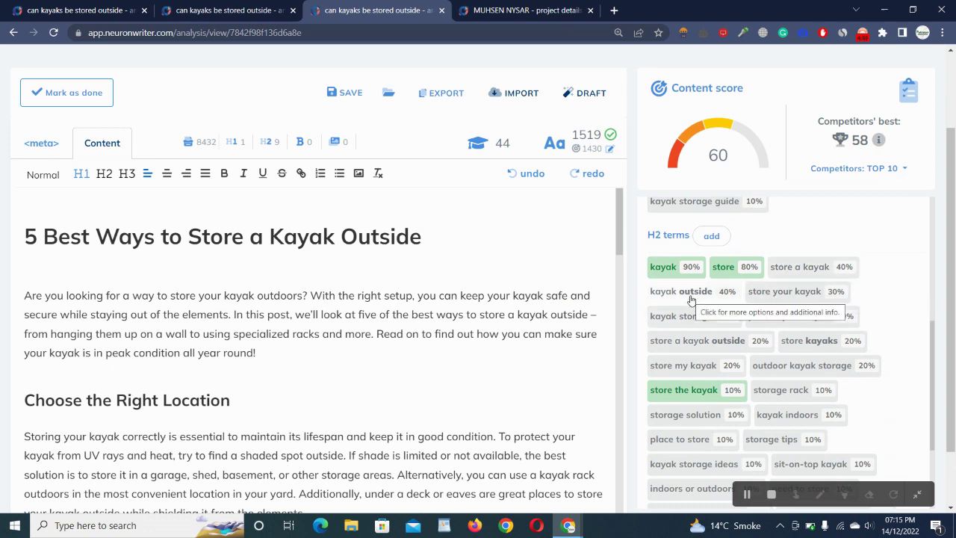
click(806, 297)
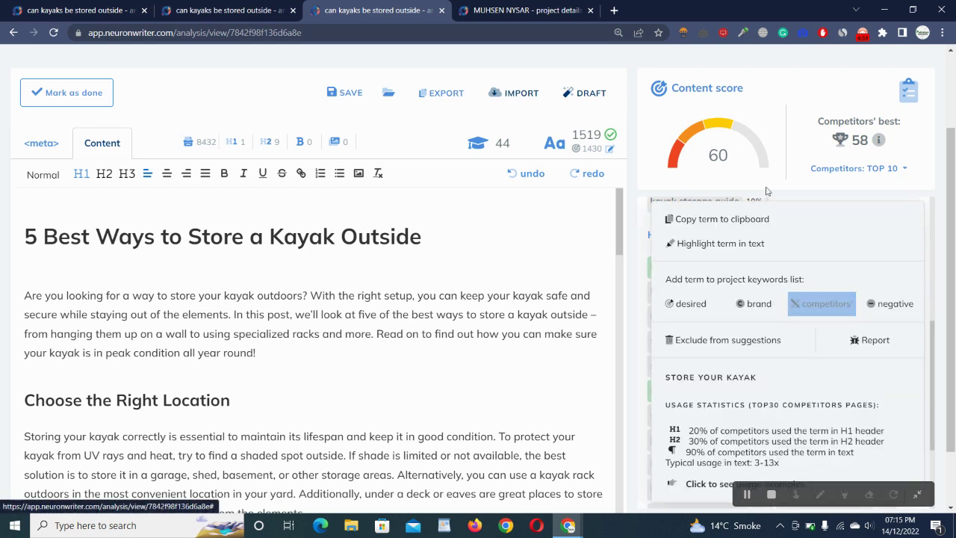
click(722, 219)
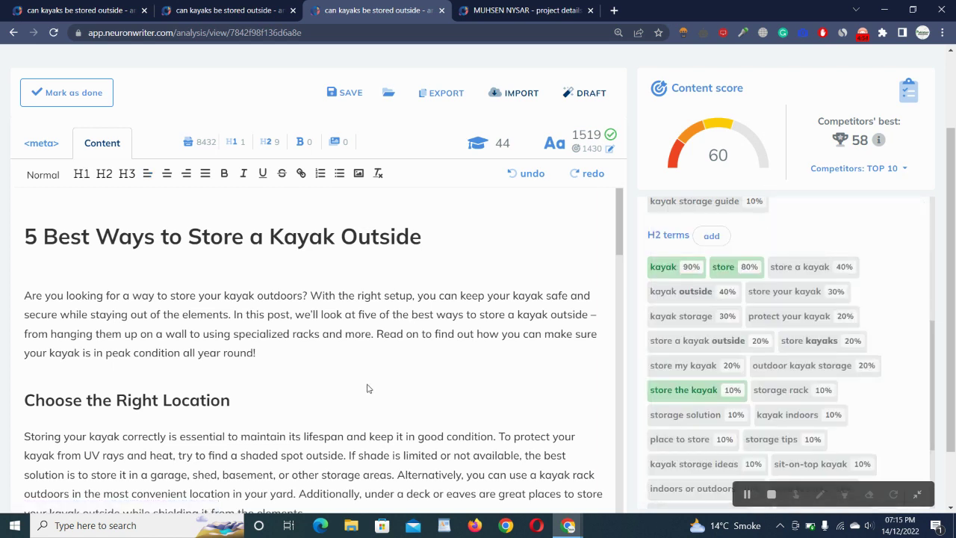
click(337, 395)
text(to)
key(ctrl+v)
click(1, 416)
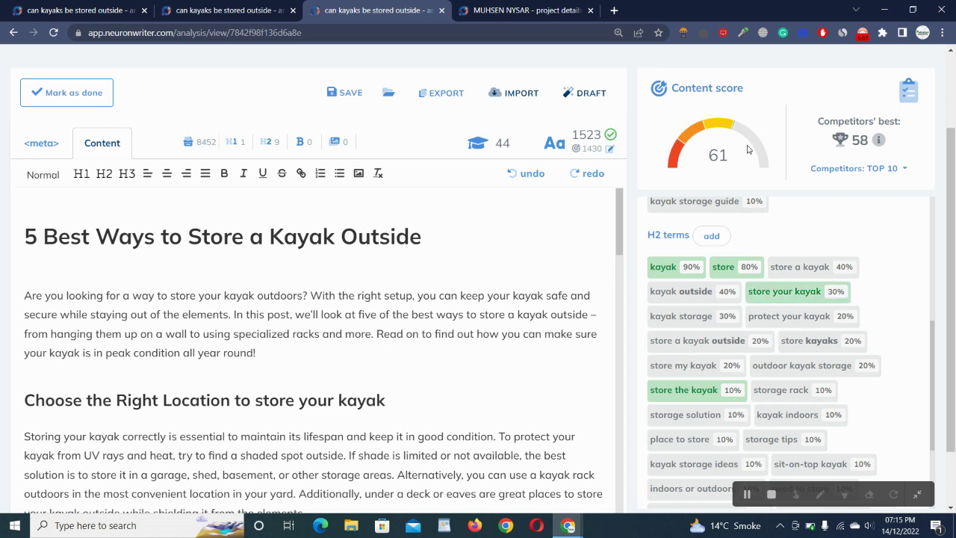
Step: Compare the article's content score with the competitors' best score
scroll(427, 323, down, 1)
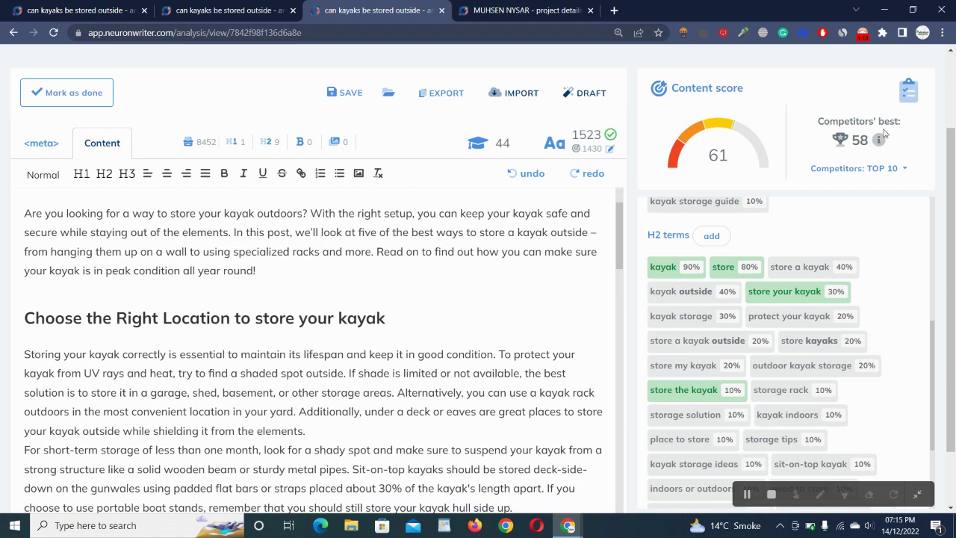
drag(820, 127, 924, 148)
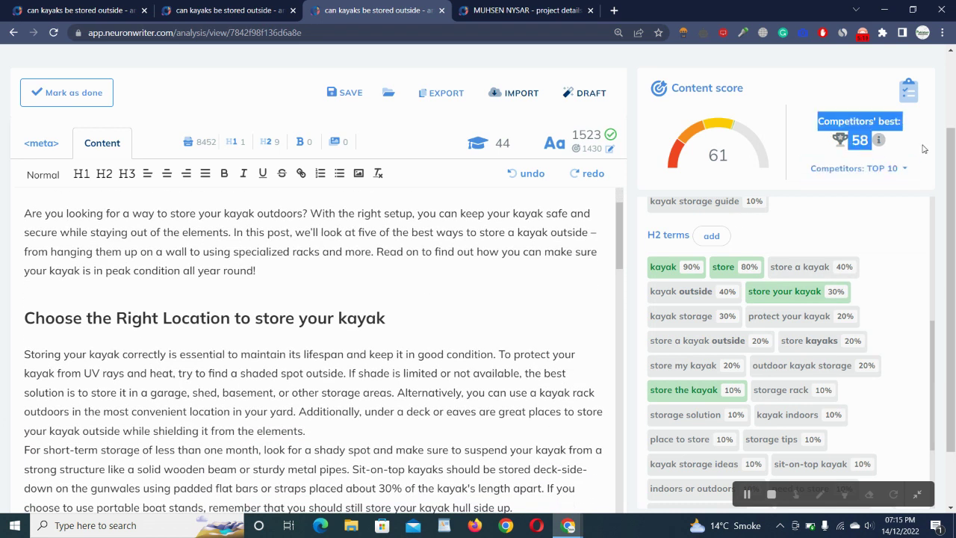
click(924, 148)
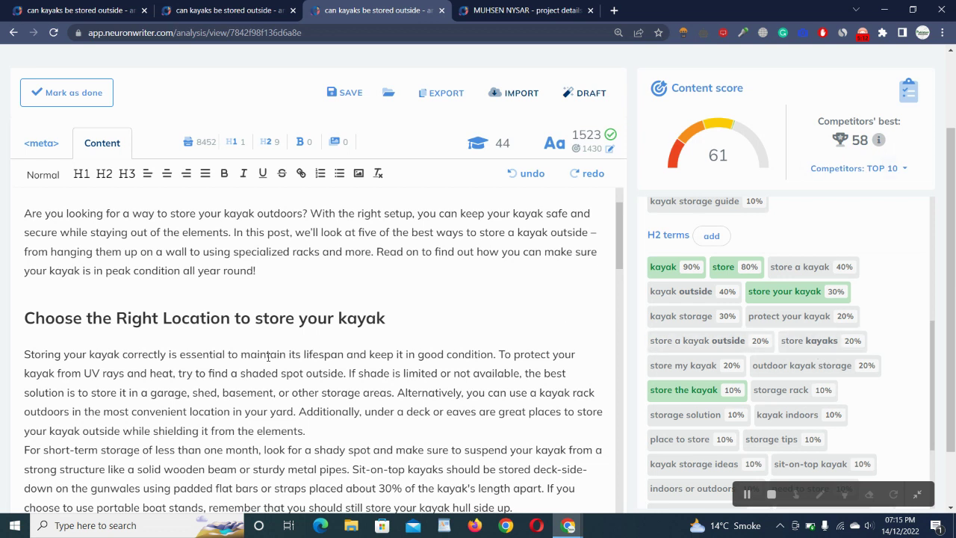
Step: Review the remaining H2 headings down to the end of the article against the suggested H2 terms
scroll(303, 333, down, 4)
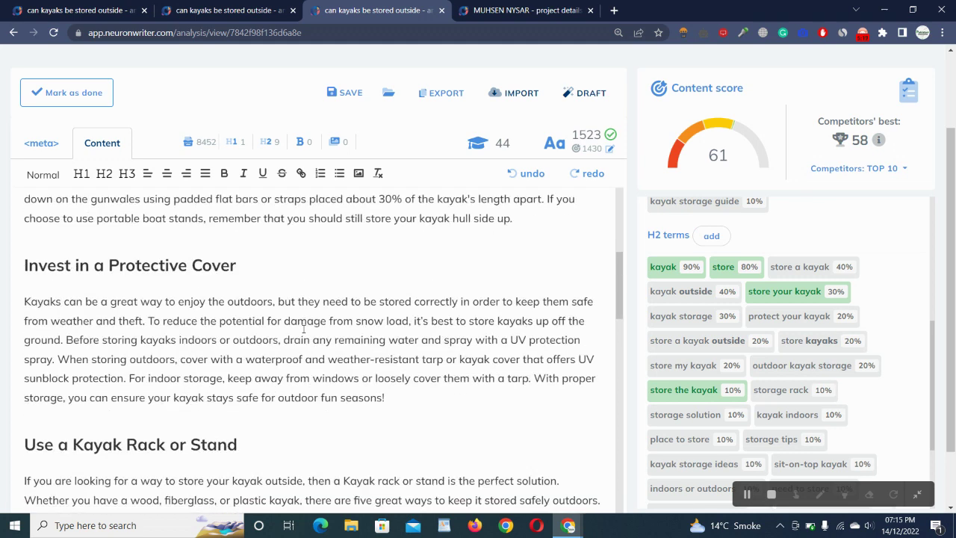
scroll(304, 334, up, 4)
scroll(304, 333, down, 5)
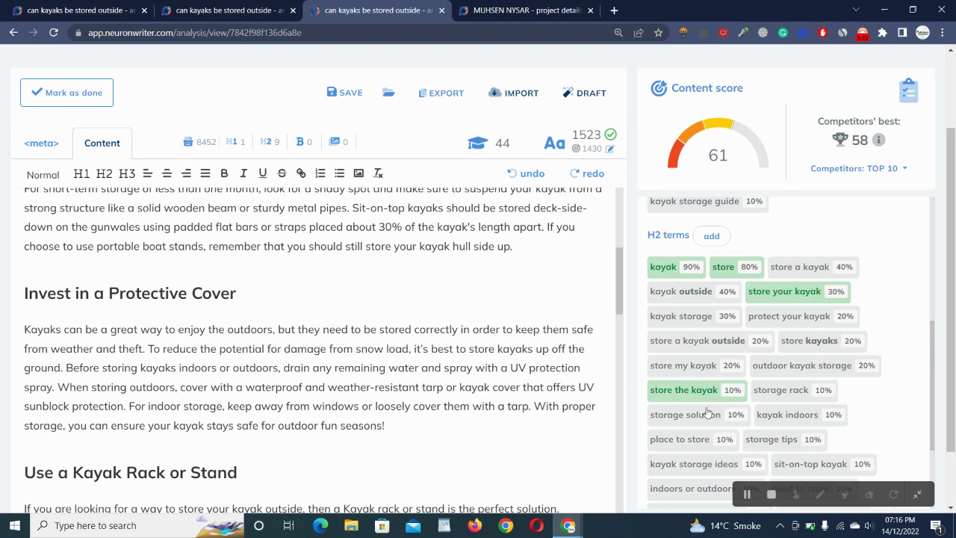
scroll(427, 394, down, 5)
scroll(431, 395, down, 5)
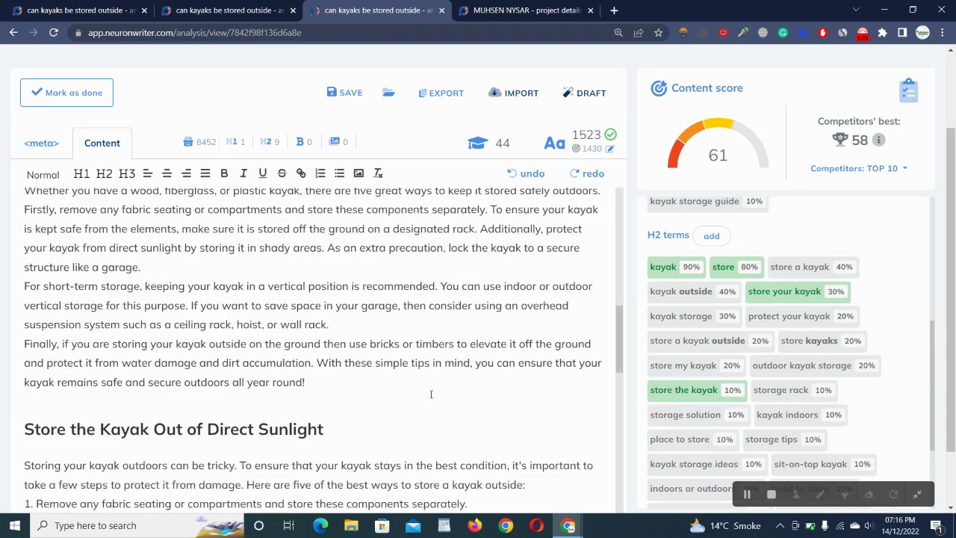
scroll(432, 398, down, 15)
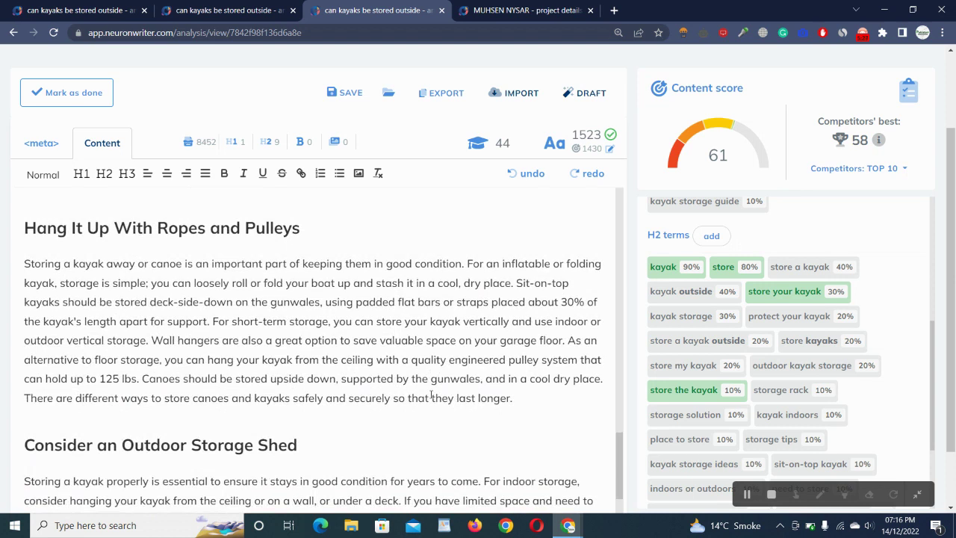
scroll(789, 364, down, 3)
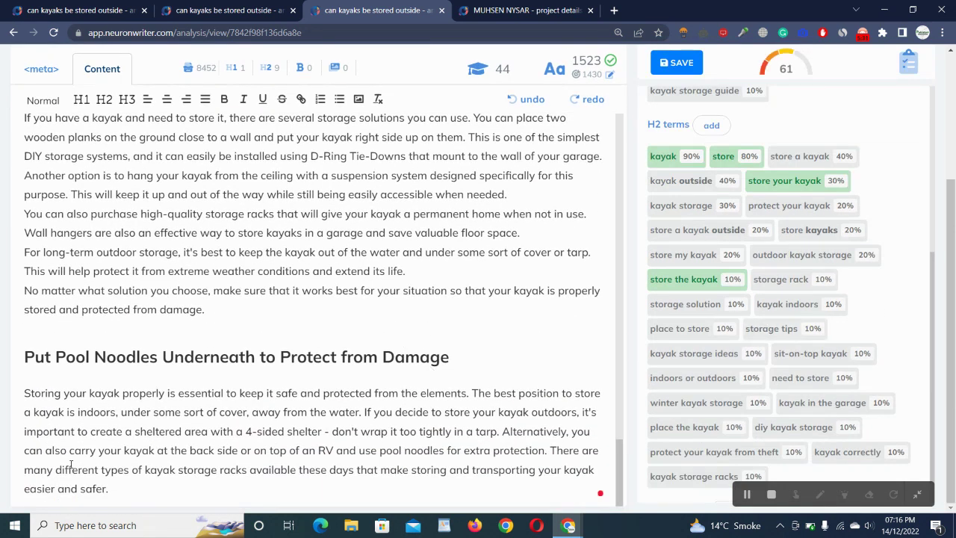
Step: Split the article's last paragraph so that "There are many different types of kayak storage racks" starts a separate paragraph
click(549, 452)
key(Return)
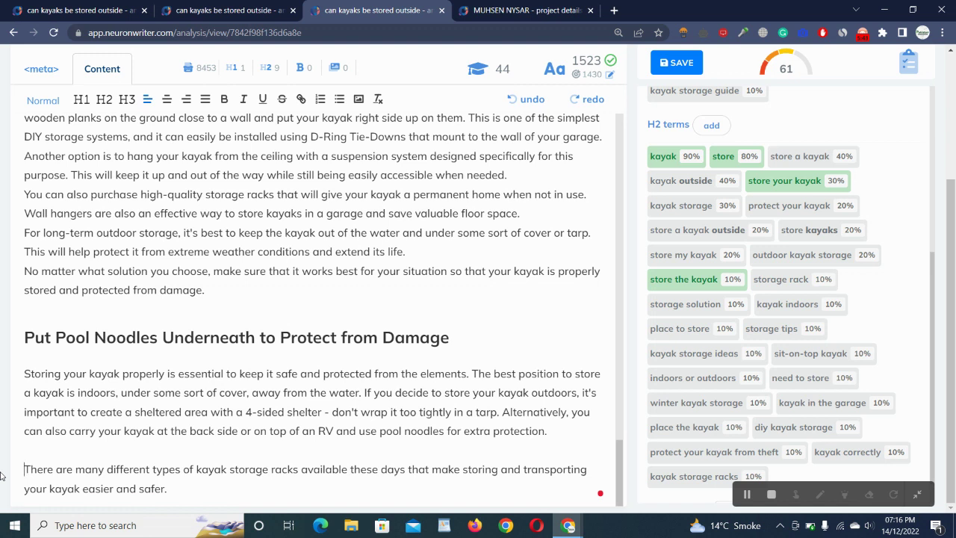
drag(171, 491, 23, 469)
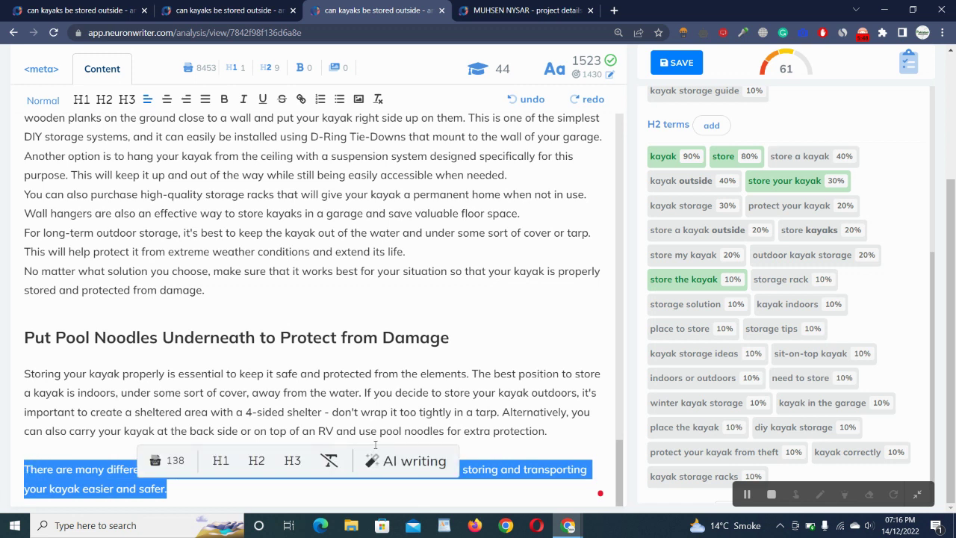
click(12, 491)
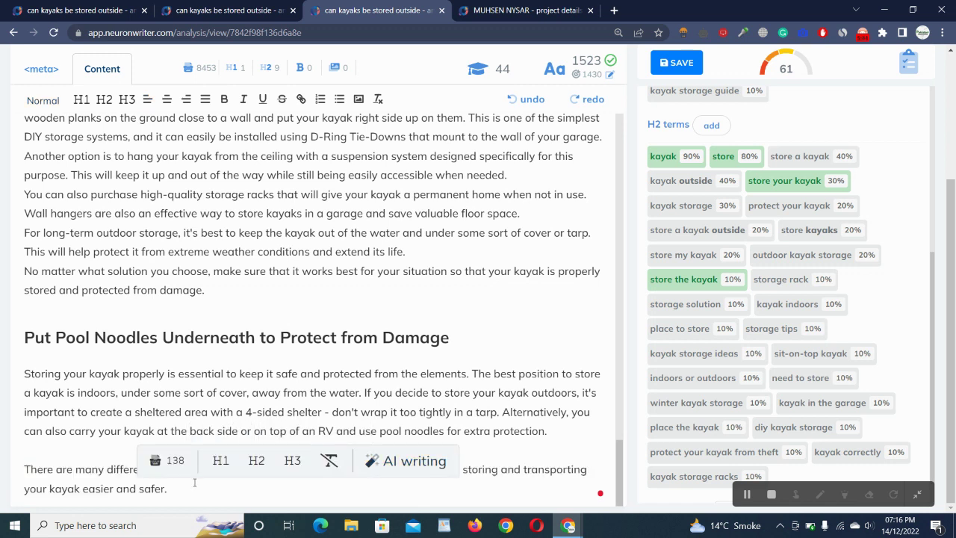
Step: Examine the AI writing options for the new last paragraph and for the heading "Put Pool Noodles Underneath to Protect from Damage"
drag(166, 490, 24, 469)
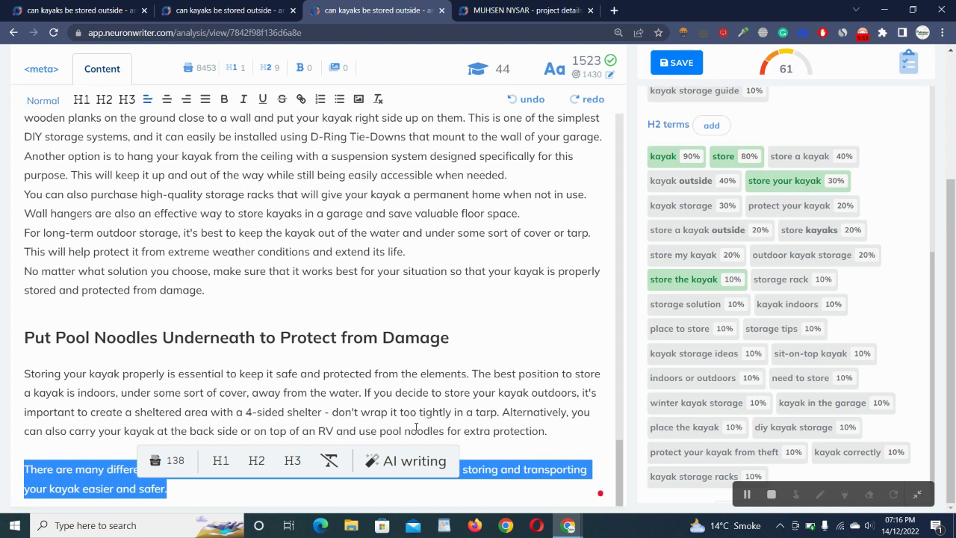
click(410, 464)
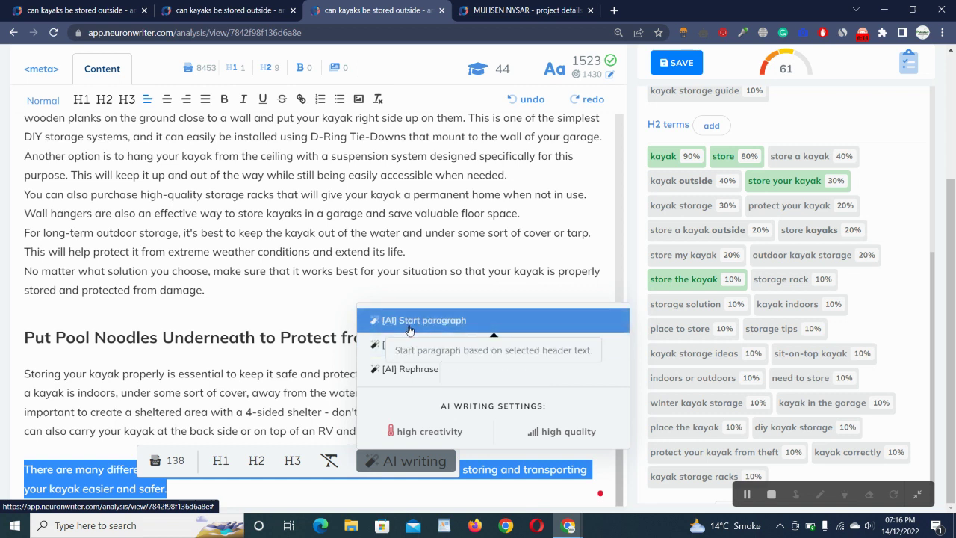
click(394, 349)
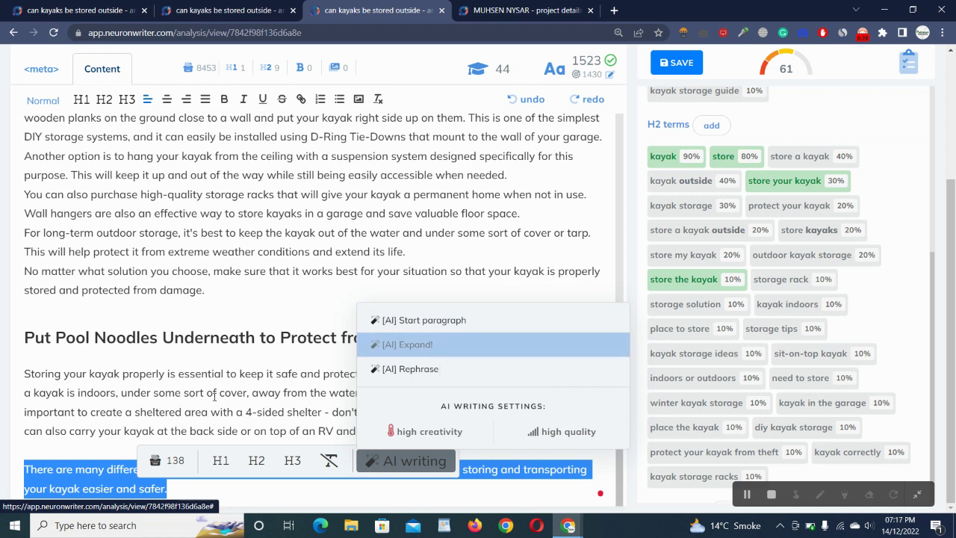
click(275, 338)
triple_click(273, 338)
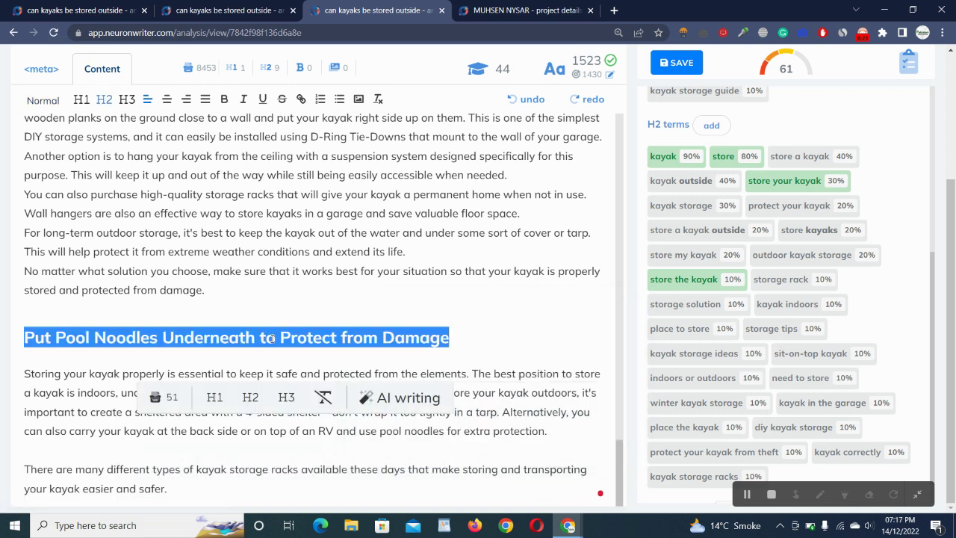
click(400, 398)
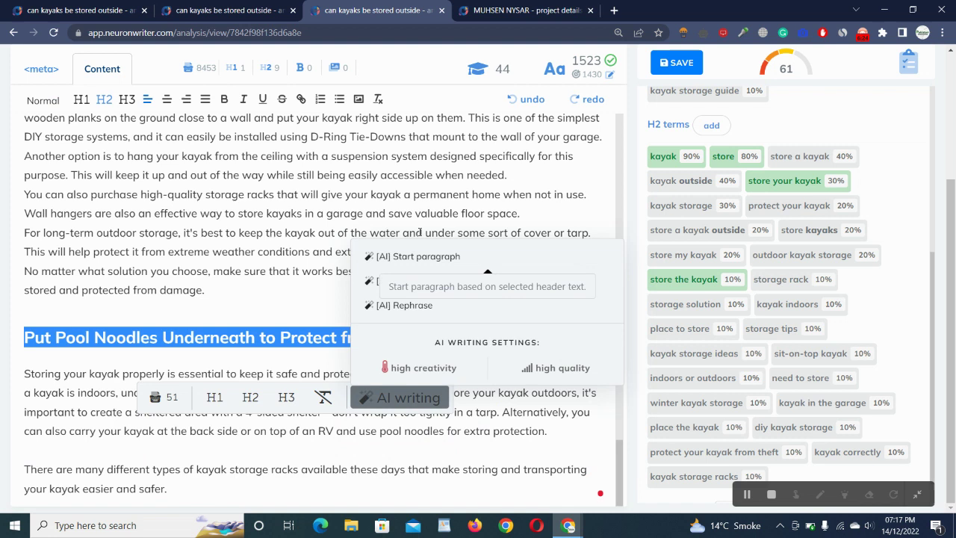
click(127, 337)
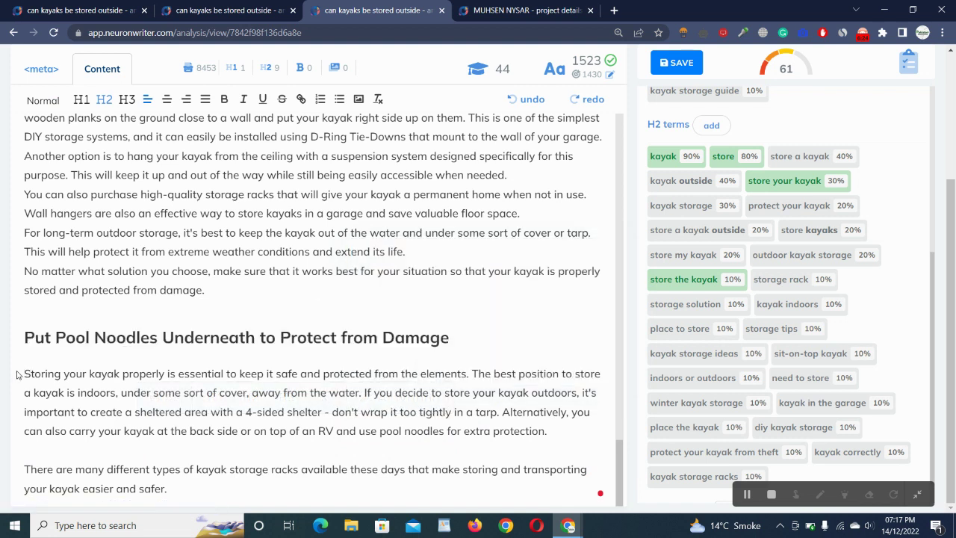
Step: Generate an AI expansion of the last paragraph about the different types of kayak storage racks
drag(27, 374, 197, 508)
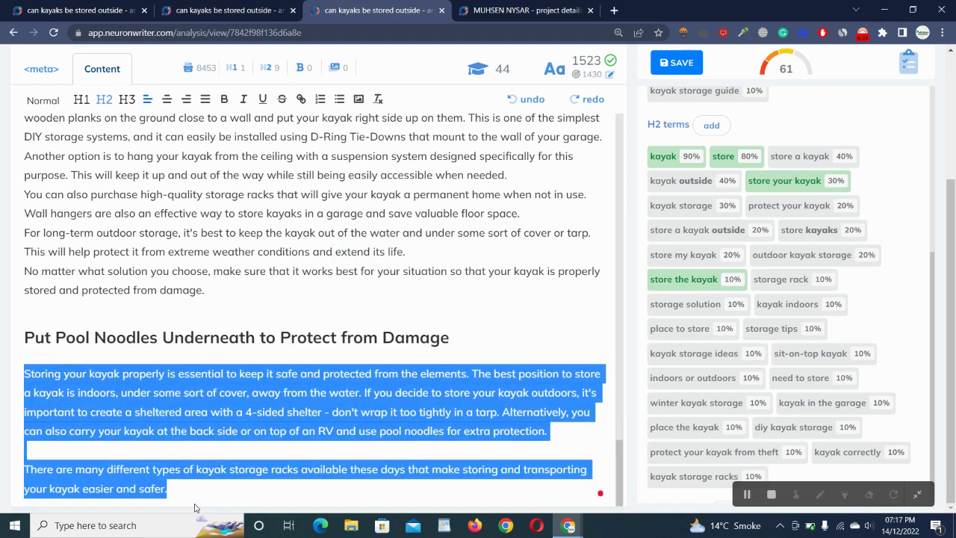
click(172, 486)
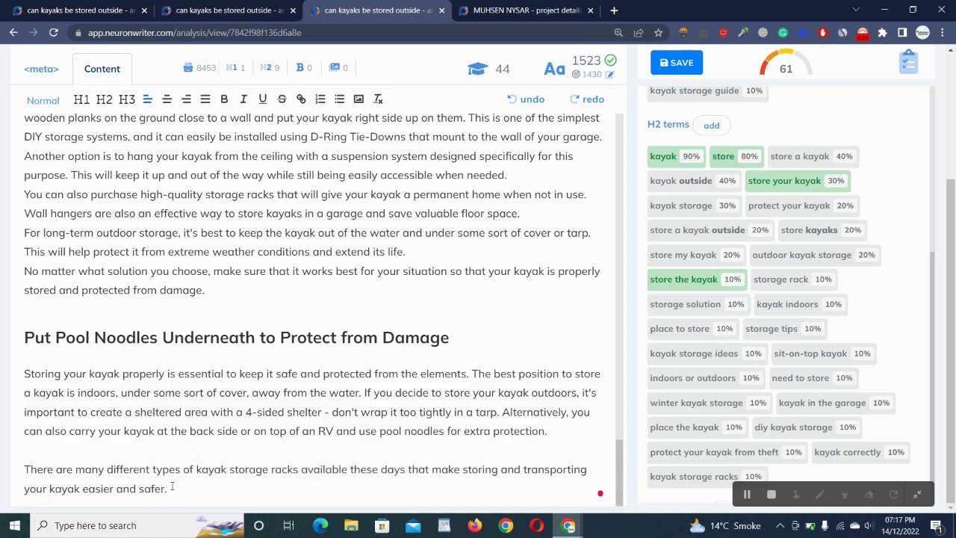
drag(168, 487, 25, 469)
click(411, 461)
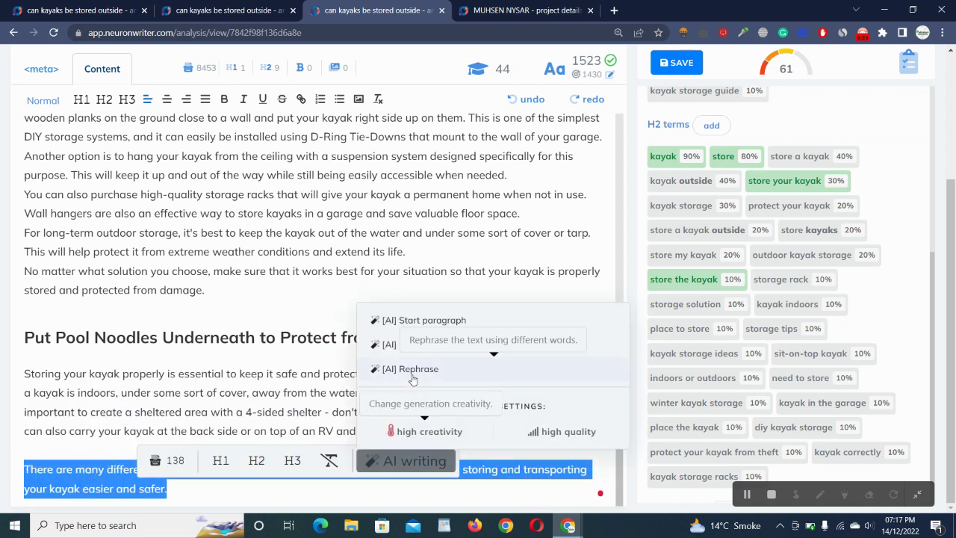
click(382, 346)
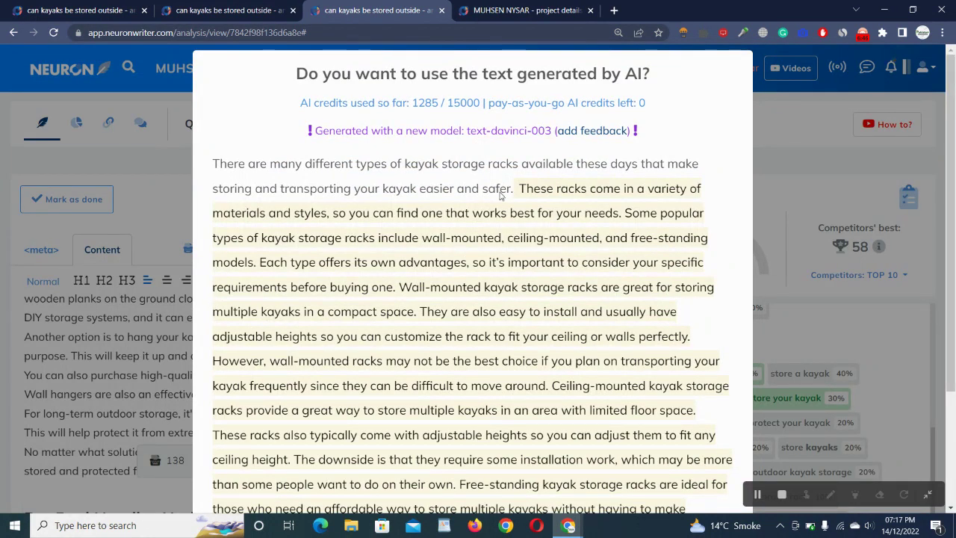
Step: Compare the original storage racks sentence with the AI-generated continuation, up to the part on wall-mounted racks
scroll(501, 194, down, 3)
scroll(500, 195, up, 3)
scroll(504, 259, down, 3)
scroll(502, 258, up, 3)
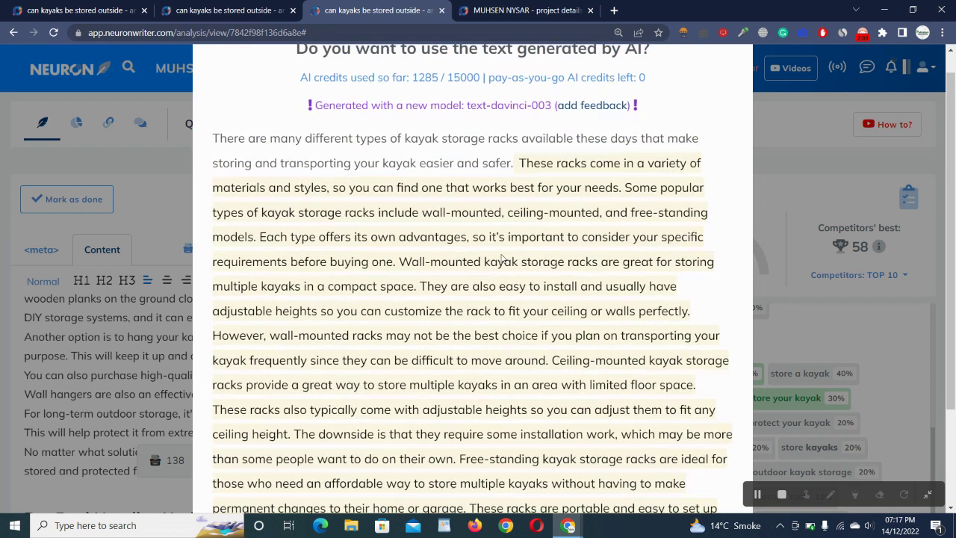
scroll(504, 259, down, 1)
drag(214, 126, 493, 148)
click(492, 147)
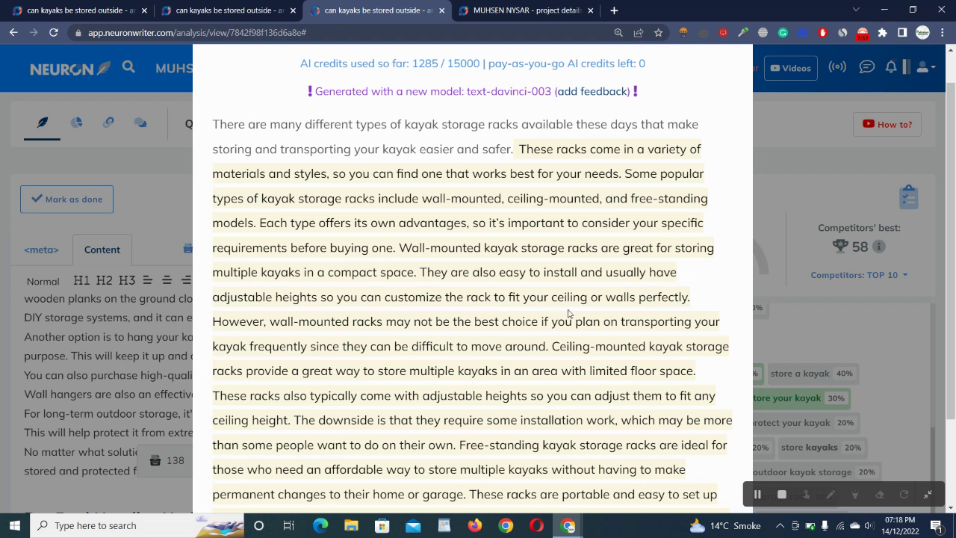
scroll(568, 312, down, 2)
scroll(514, 181, up, 3)
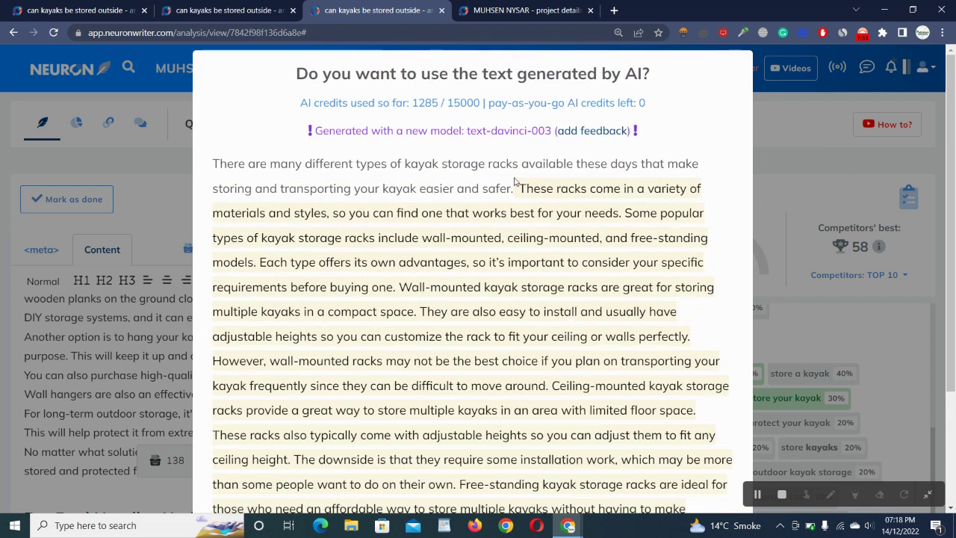
drag(518, 188, 549, 385)
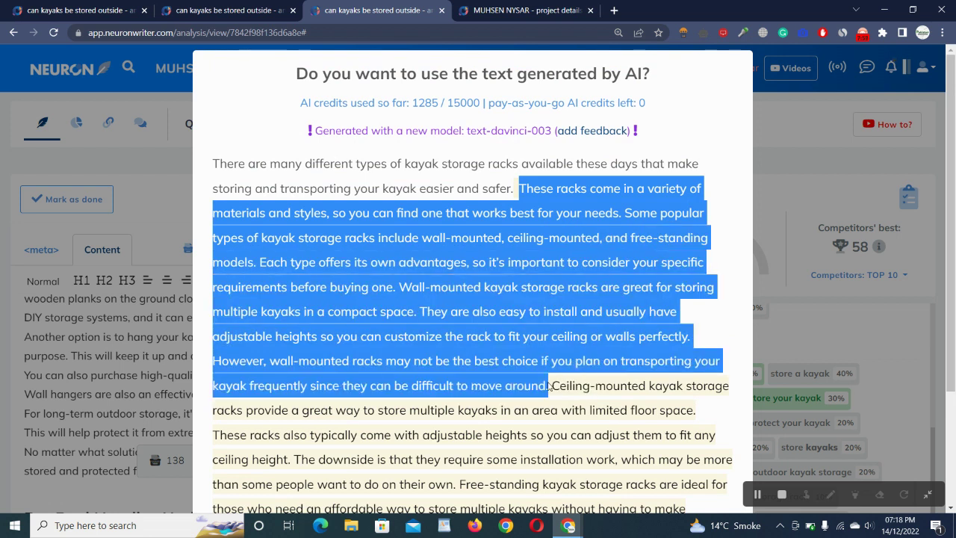
click(549, 385)
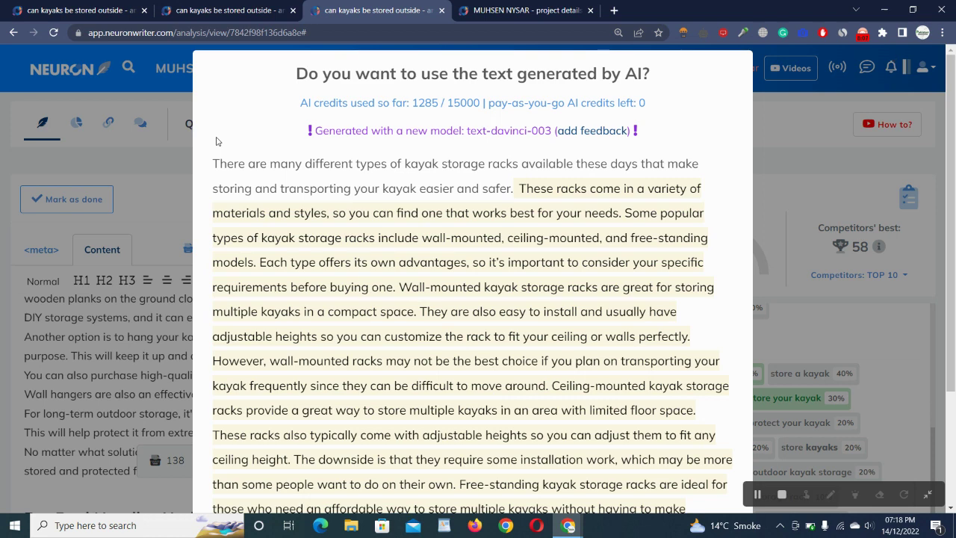
Step: Review the complete AI-generated continuation to its end and close it without using the text
scroll(283, 311, down, 3)
scroll(522, 232, up, 3)
drag(519, 189, 535, 442)
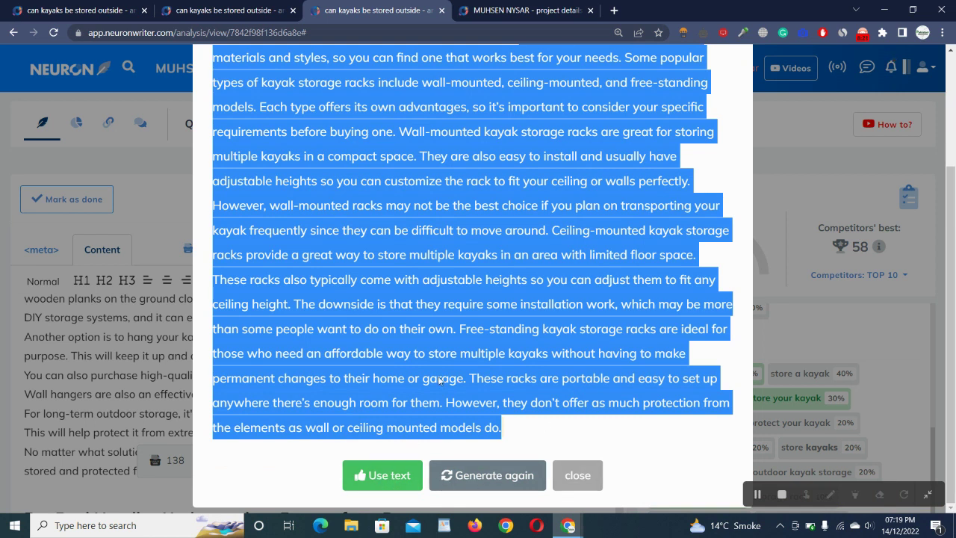
scroll(440, 382, up, 3)
scroll(440, 381, down, 3)
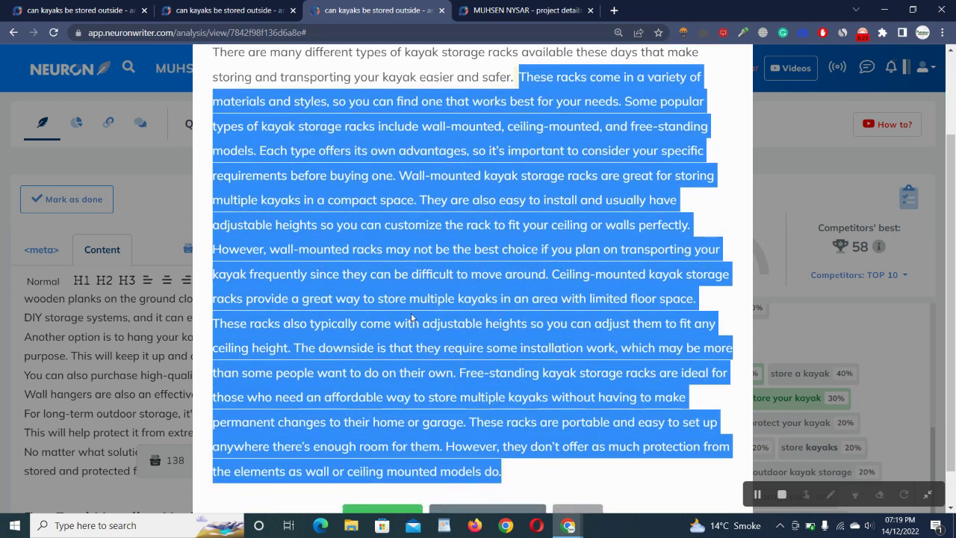
click(413, 316)
scroll(556, 401, down, 1)
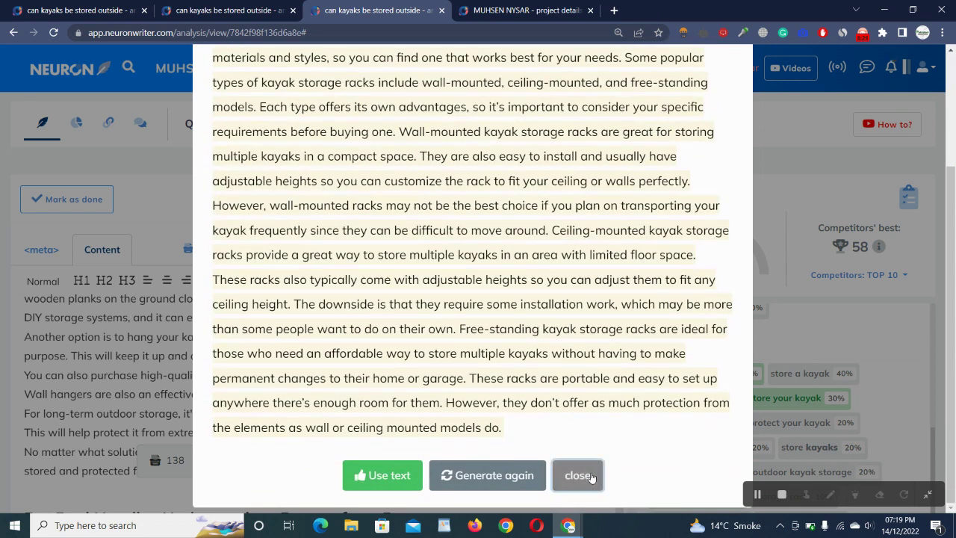
click(587, 417)
scroll(350, 459, down, 3)
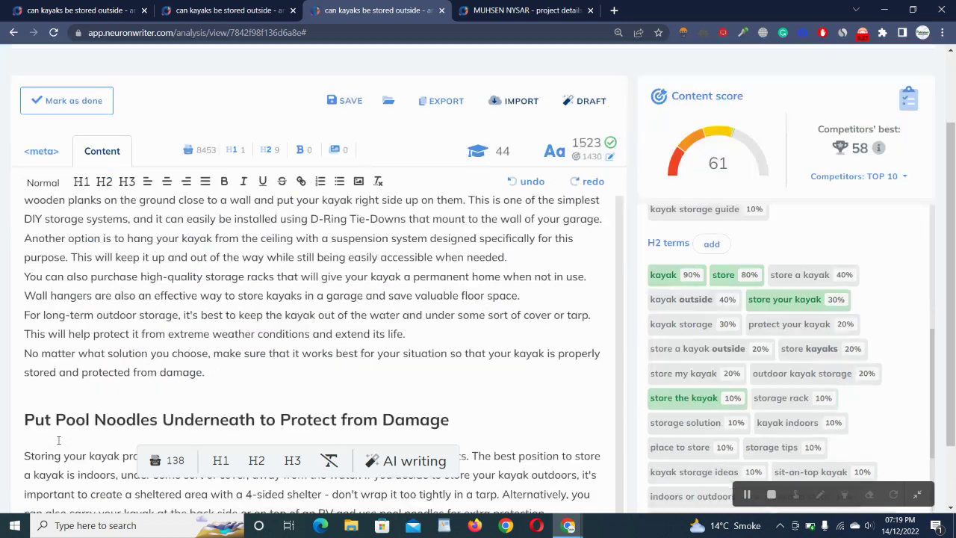
Step: Examine the AI writing creativity levels for the last paragraph, from very low to very high, and close them without choosing one
drag(24, 469, 169, 495)
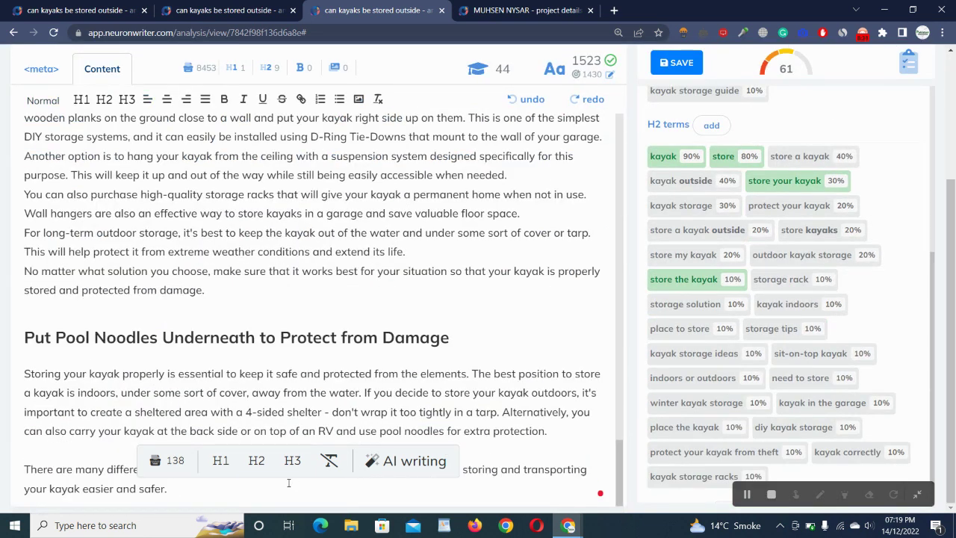
double_click(146, 487)
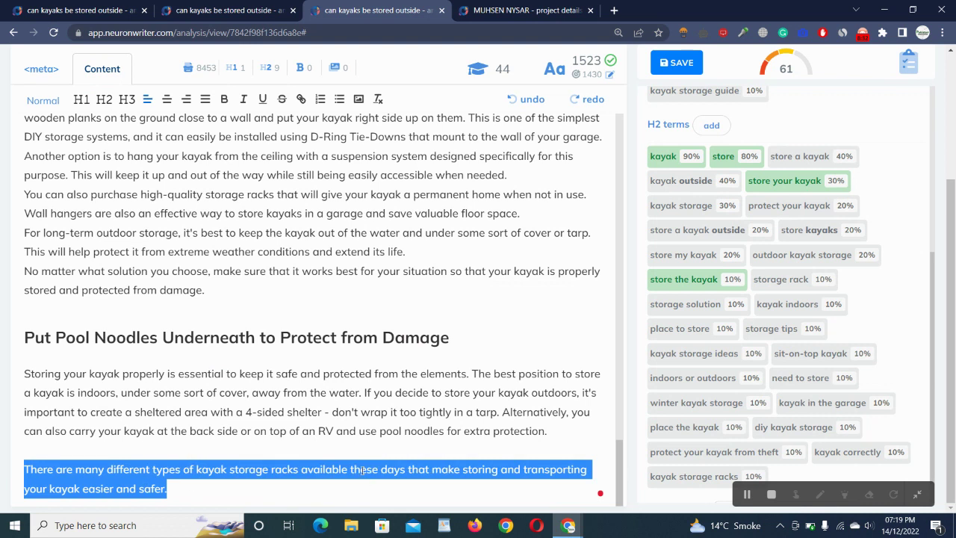
click(361, 470)
drag(187, 489, 26, 469)
click(376, 463)
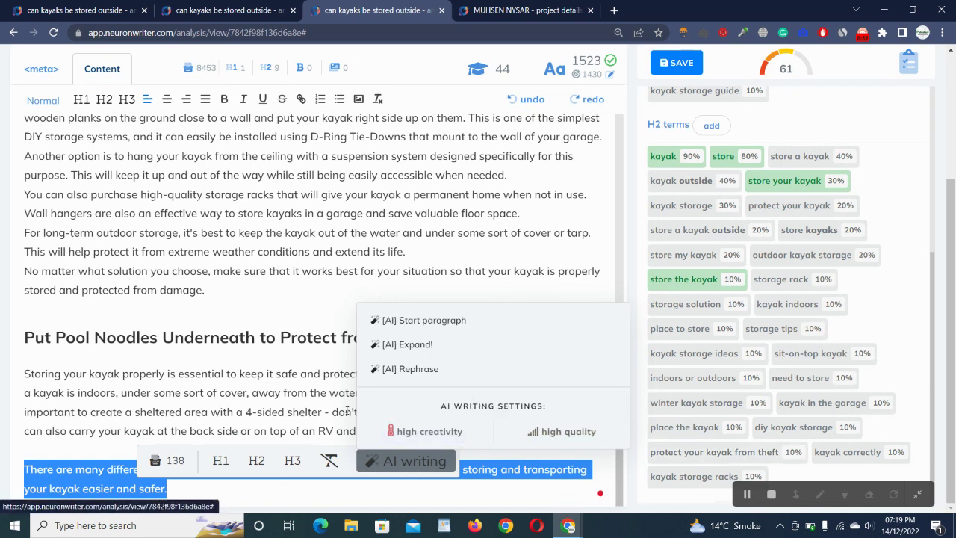
click(428, 441)
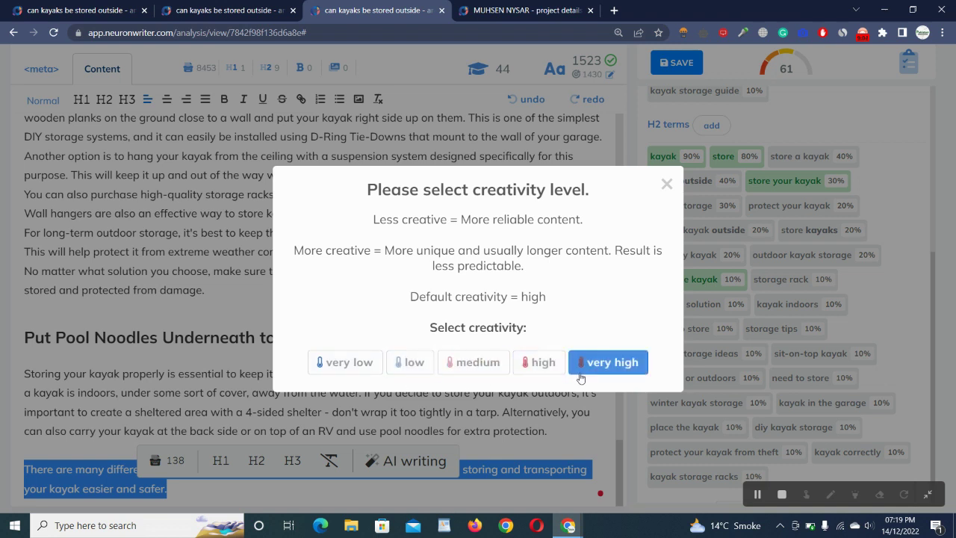
click(666, 184)
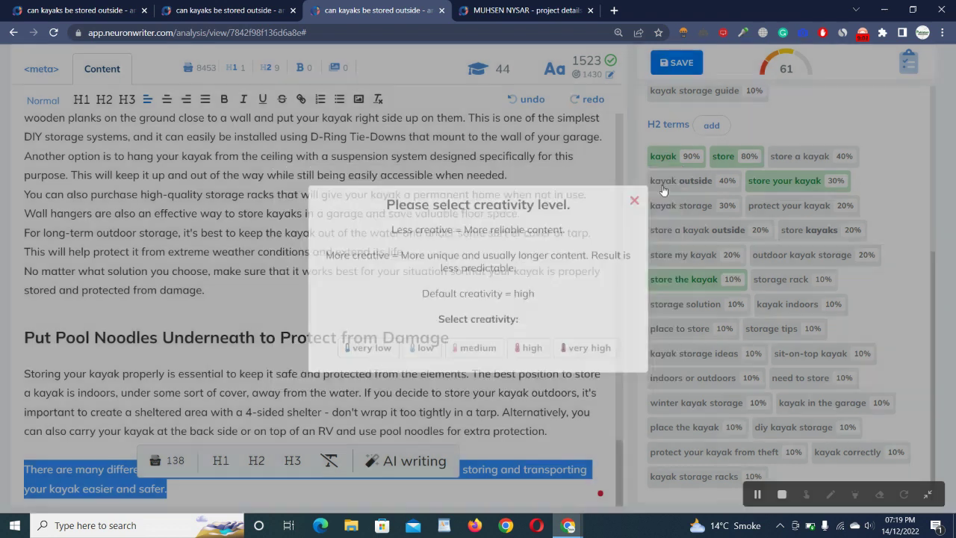
Step: Examine the AI generation quality and cost choices, including the lower-quality word cost, and close them without changing the setting
click(399, 472)
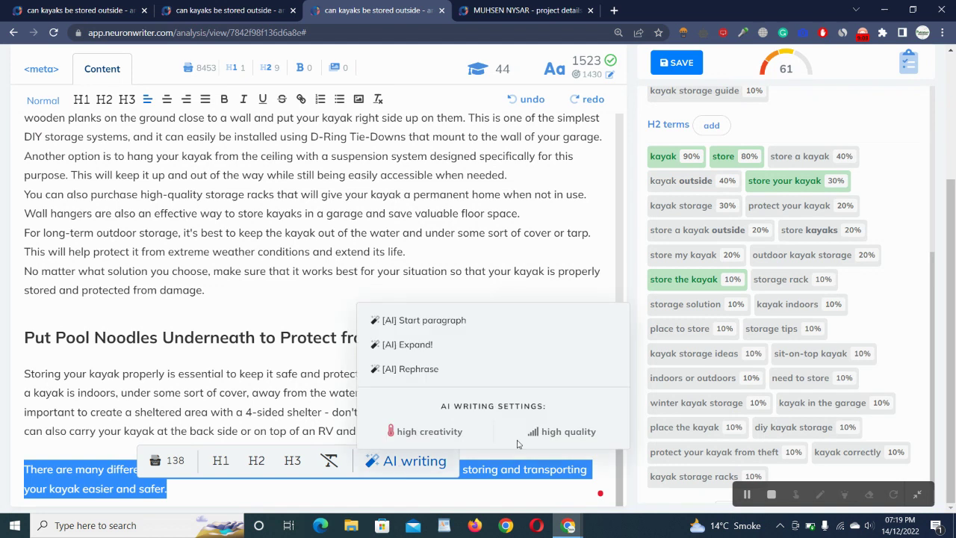
click(562, 431)
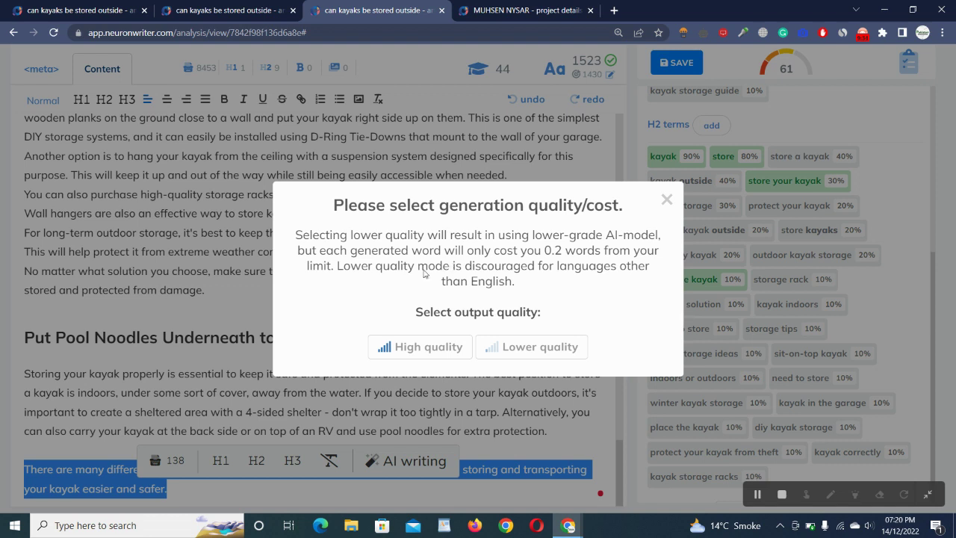
click(407, 350)
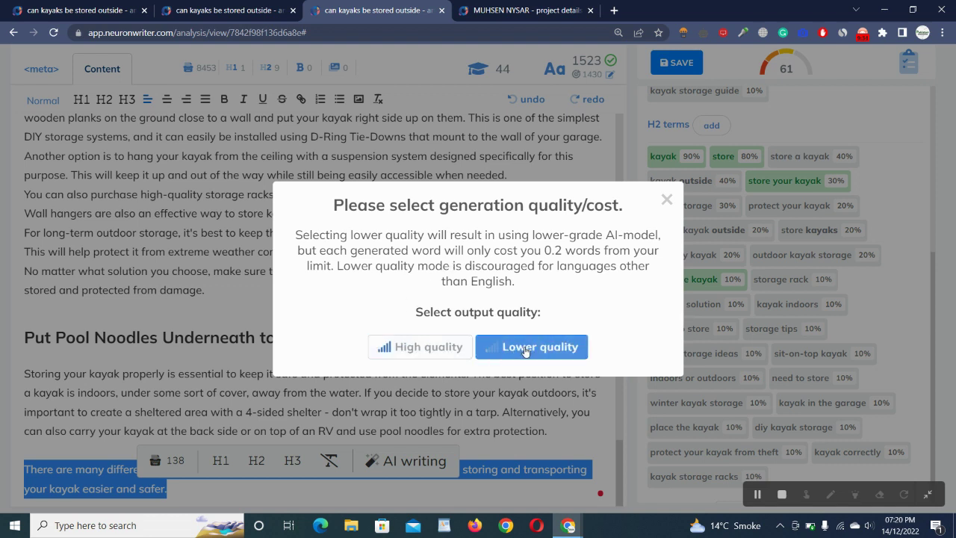
double_click(590, 252)
drag(554, 255, 336, 260)
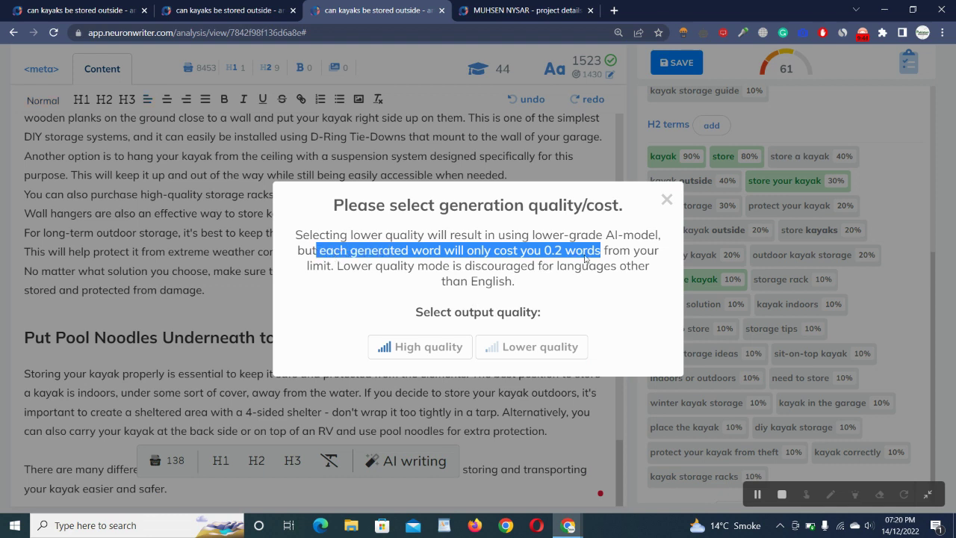
click(561, 288)
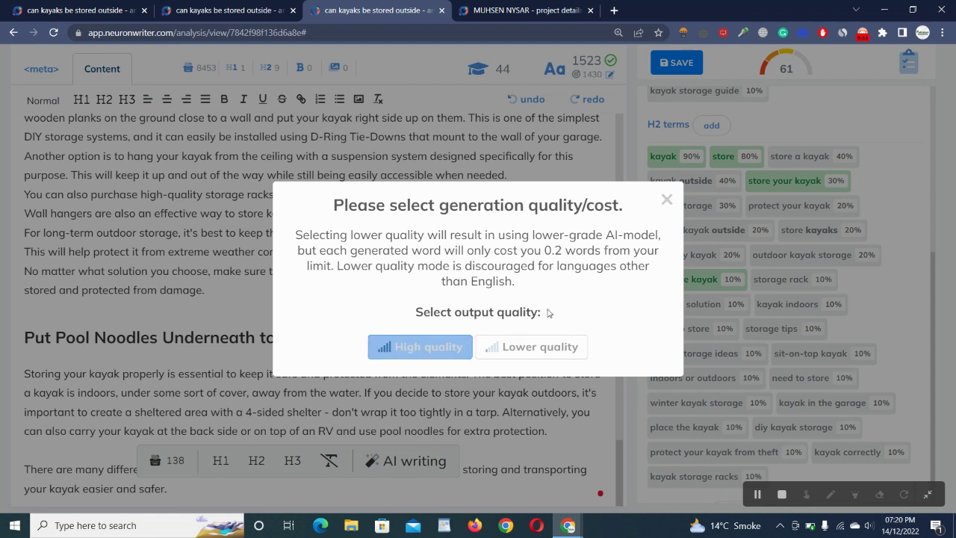
drag(560, 312, 332, 207)
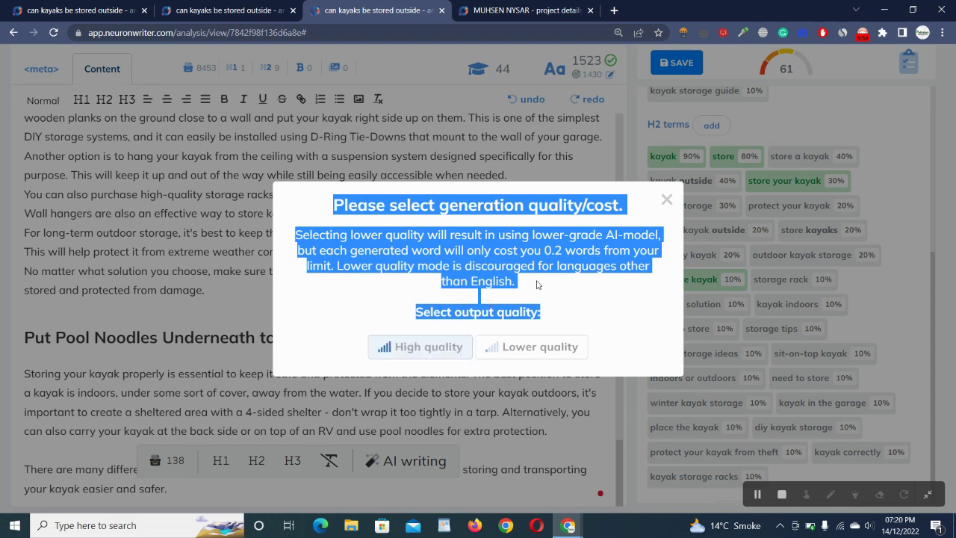
drag(539, 285, 297, 236)
click(298, 236)
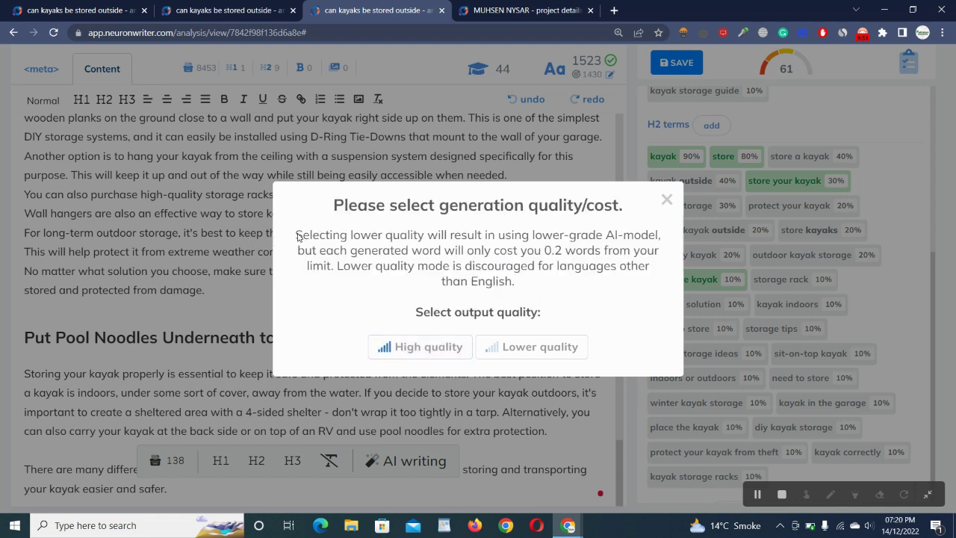
click(667, 197)
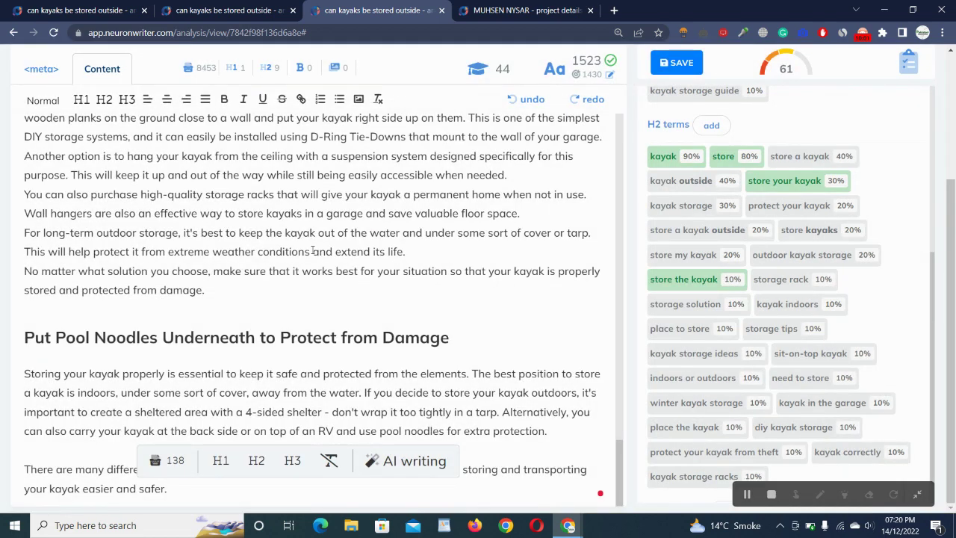
Step: Review the article's content score breakdown, from main keyword matches and suggested terms to keyword stuffing risk, and close it
scroll(312, 251, up, 20)
scroll(2, 228, up, 3)
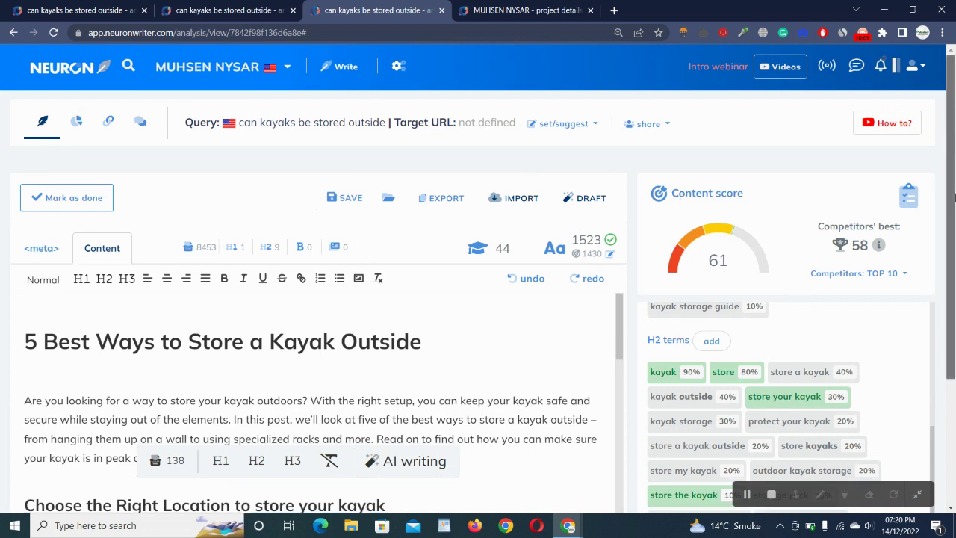
click(908, 209)
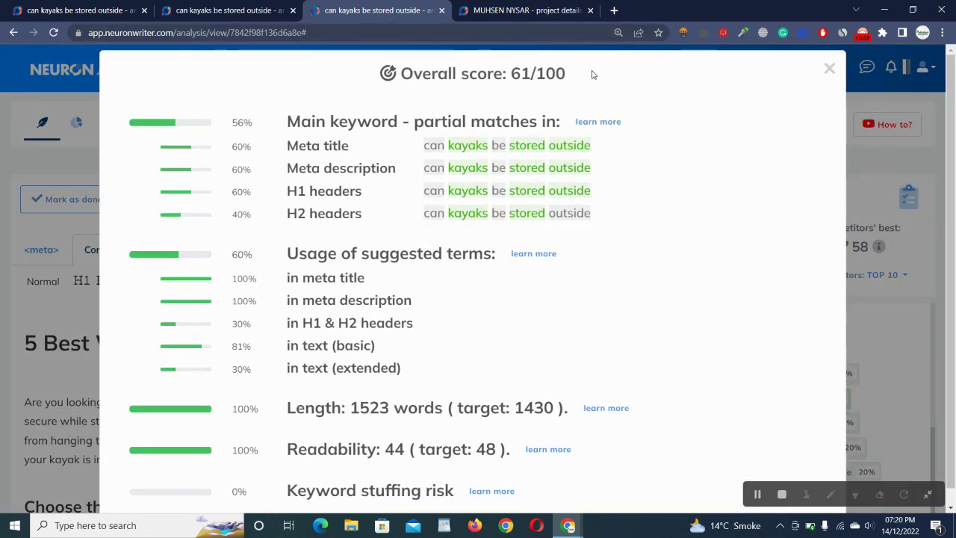
drag(593, 75, 379, 85)
click(379, 85)
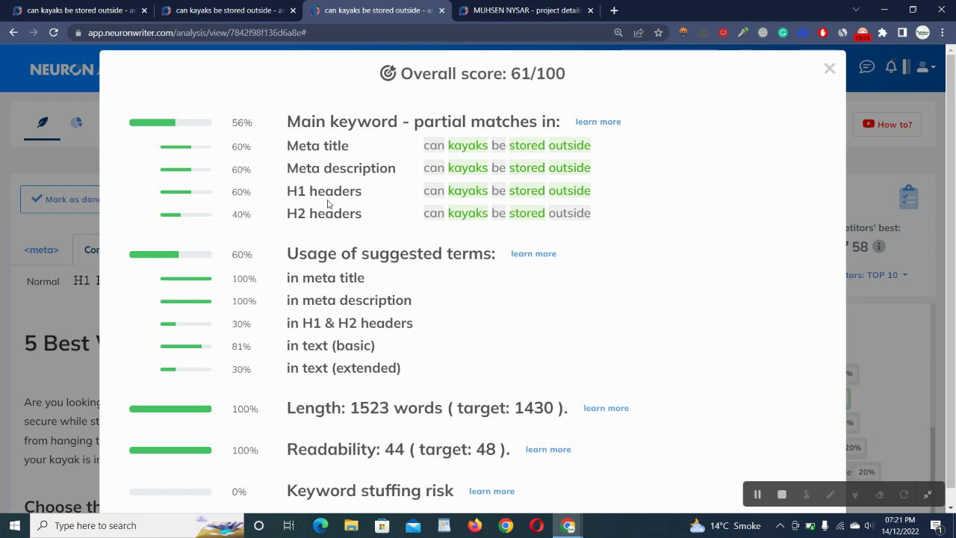
scroll(315, 226, down, 1)
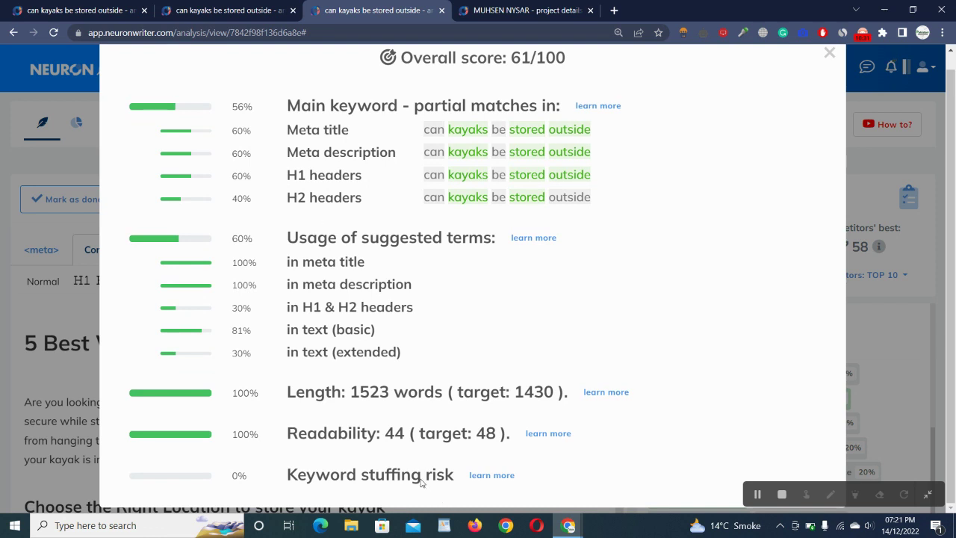
drag(458, 479, 289, 489)
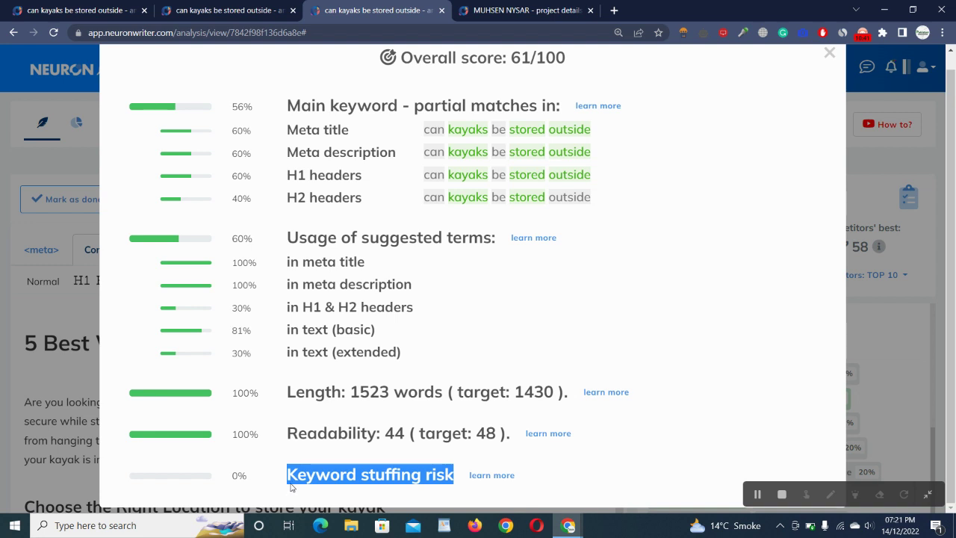
click(266, 488)
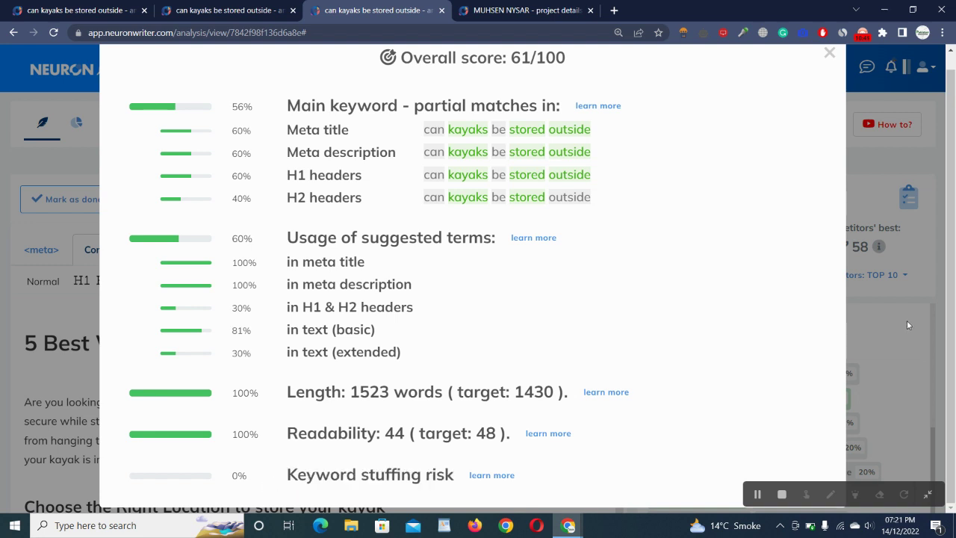
click(829, 53)
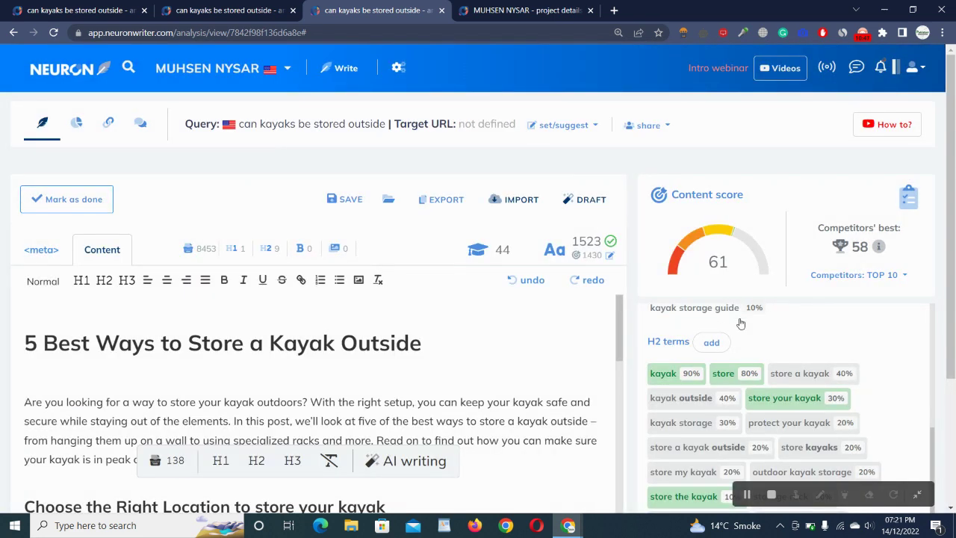
Step: Show the suggested terms for the article text and review the usage of the basic and extended terms
scroll(741, 323, down, 2)
scroll(743, 316, up, 10)
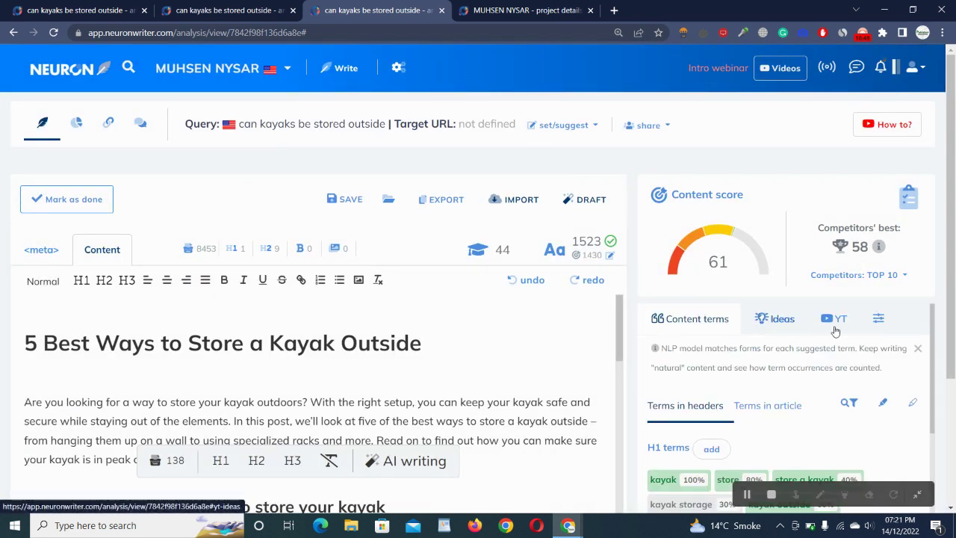
click(778, 405)
scroll(953, 373, down, 3)
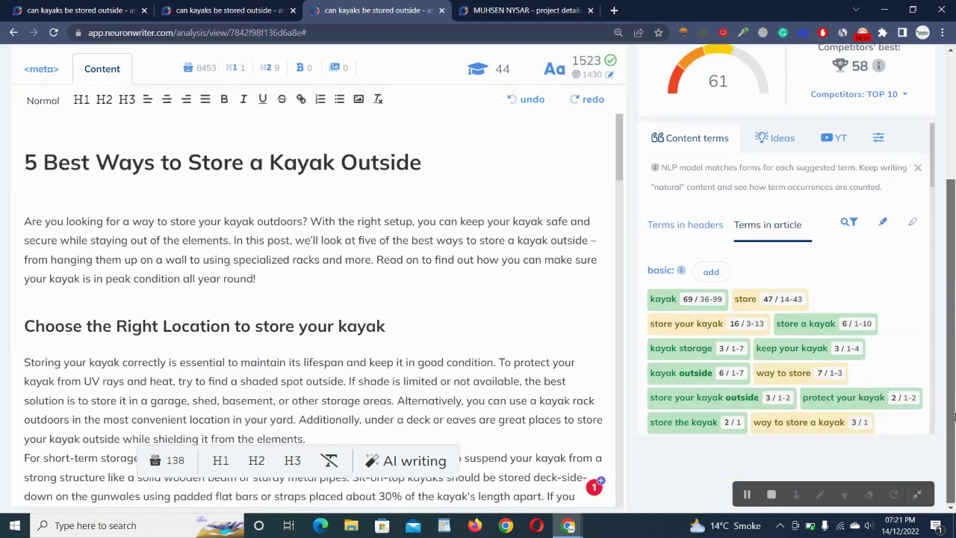
scroll(784, 331, down, 3)
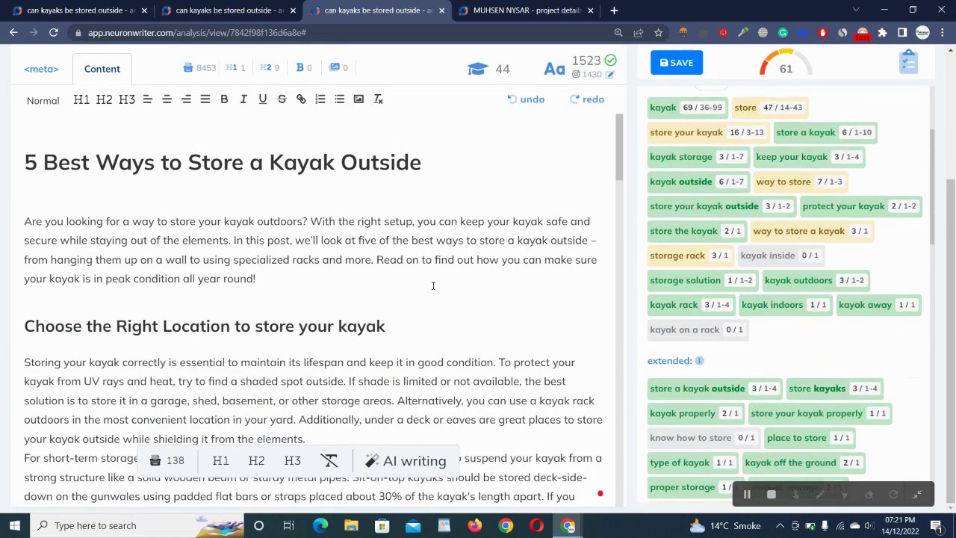
Step: Compare the article's sections on choosing the right location and a protective cover with the suggested term usage
scroll(432, 285, down, 3)
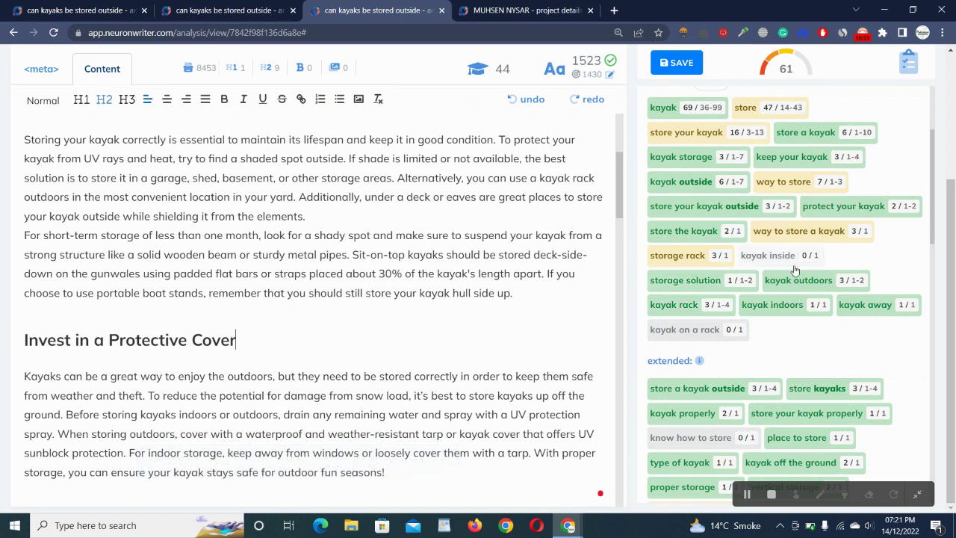
scroll(444, 256, up, 2)
scroll(444, 256, up, 3)
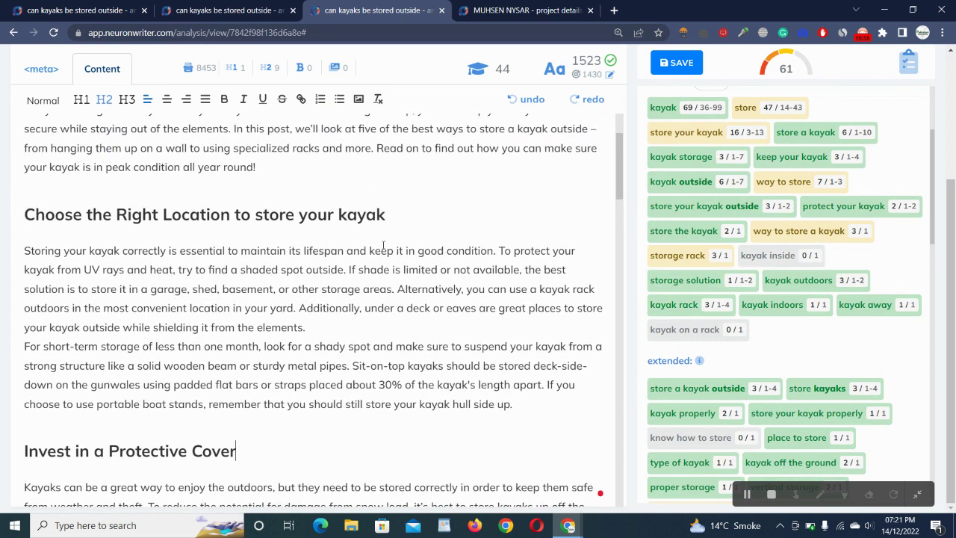
scroll(304, 221, down, 4)
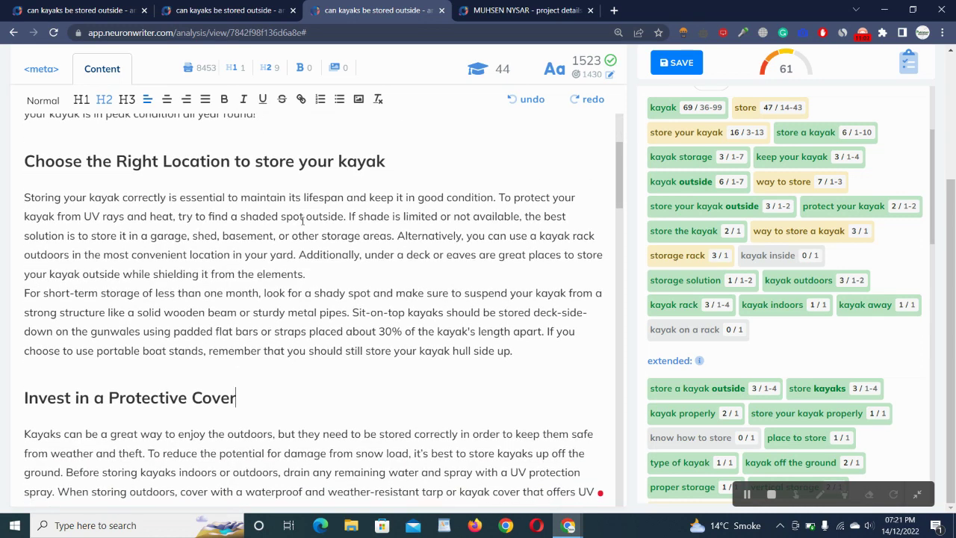
scroll(764, 276, up, 3)
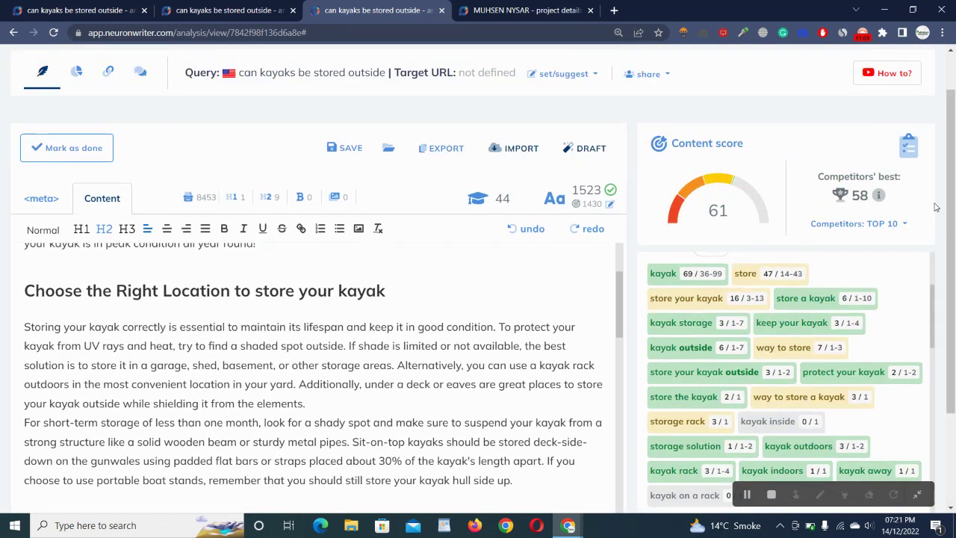
scroll(763, 276, up, 3)
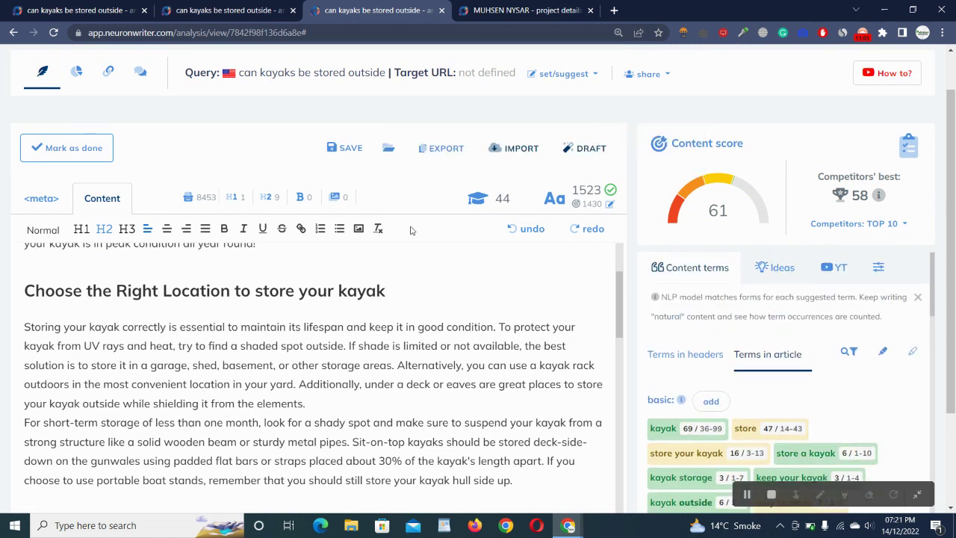
Step: Open the competition analysis for the kayak query and examine the query difficulty and the competitors' parameters table
click(75, 89)
scroll(2, 325, down, 4)
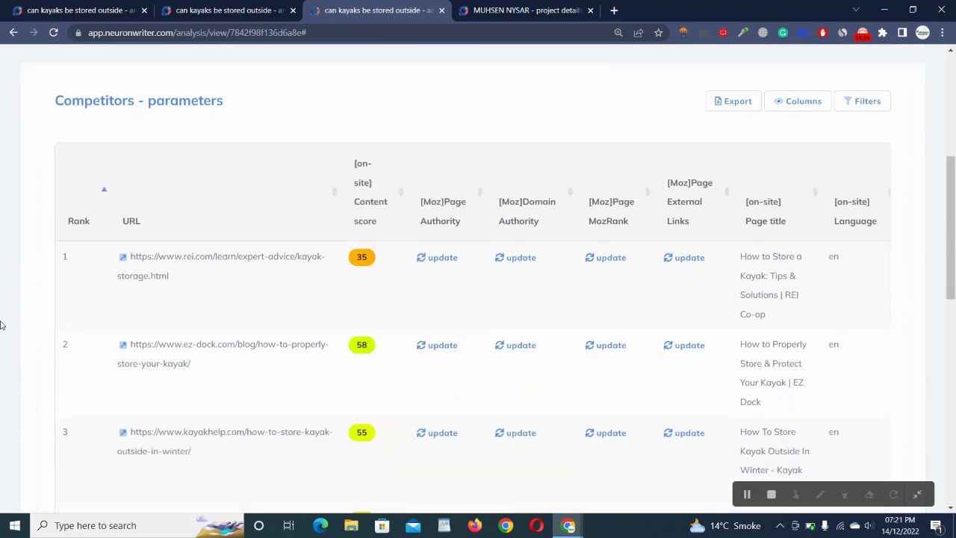
scroll(2, 325, up, 3)
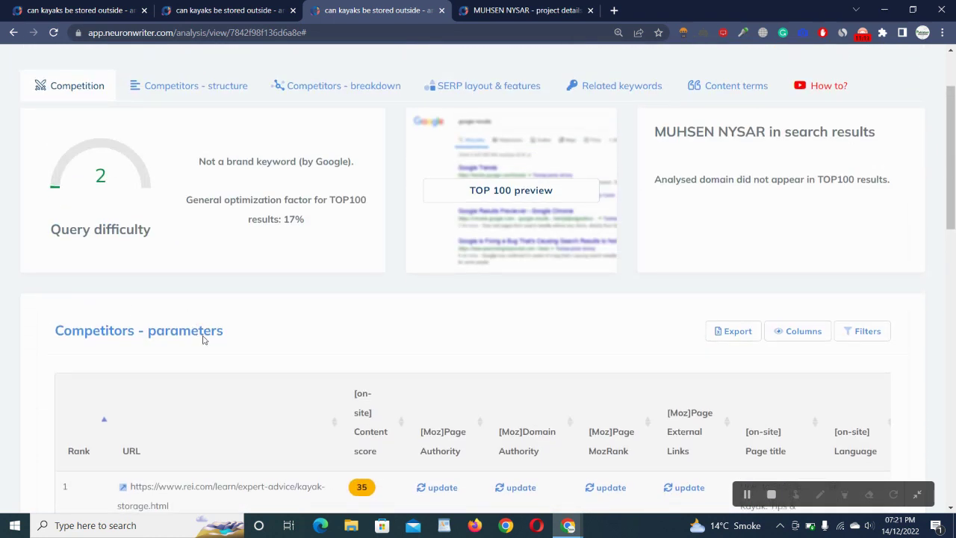
scroll(202, 338, down, 4)
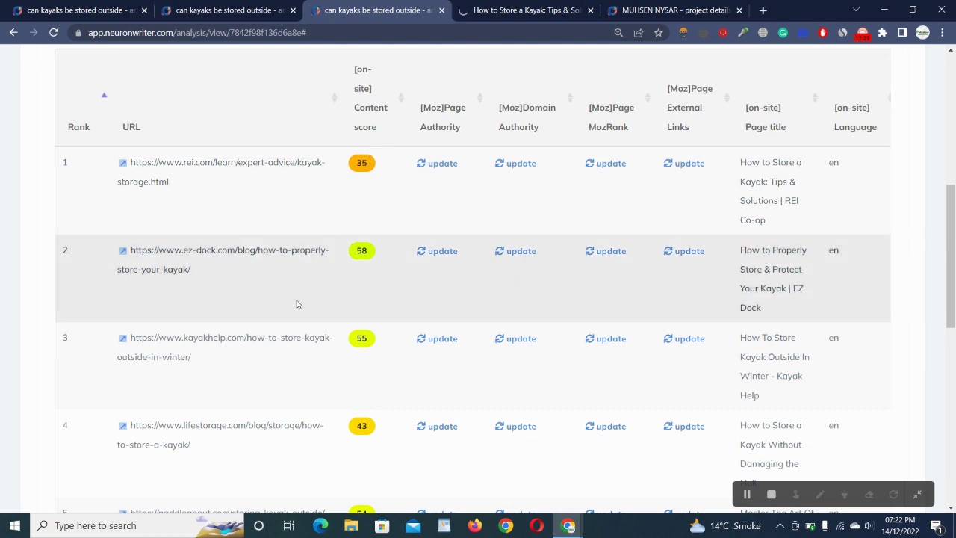
Step: Review the content scores of the ten top-ranked competitors, from the REI article to Rocky Point Kayak
scroll(297, 304, down, 1)
scroll(473, 255, down, 7)
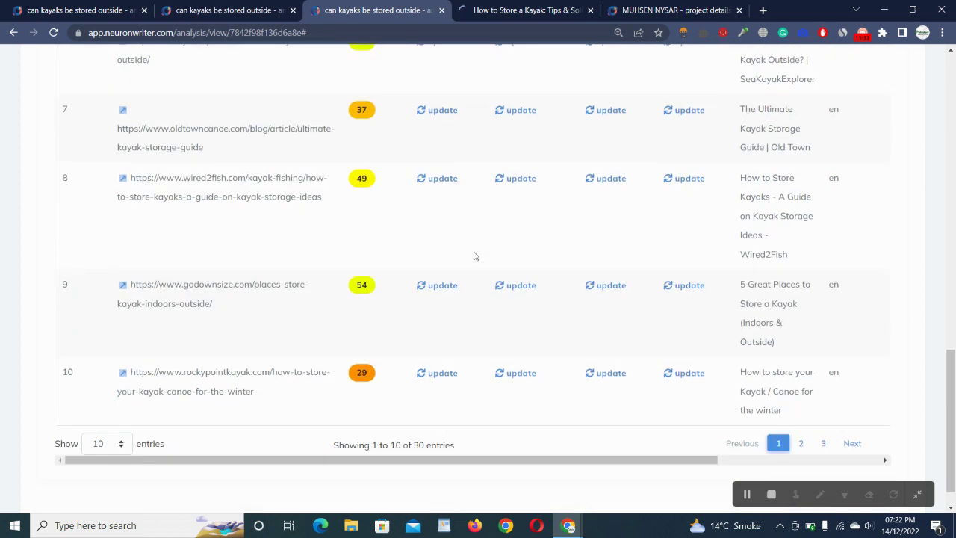
scroll(474, 255, up, 7)
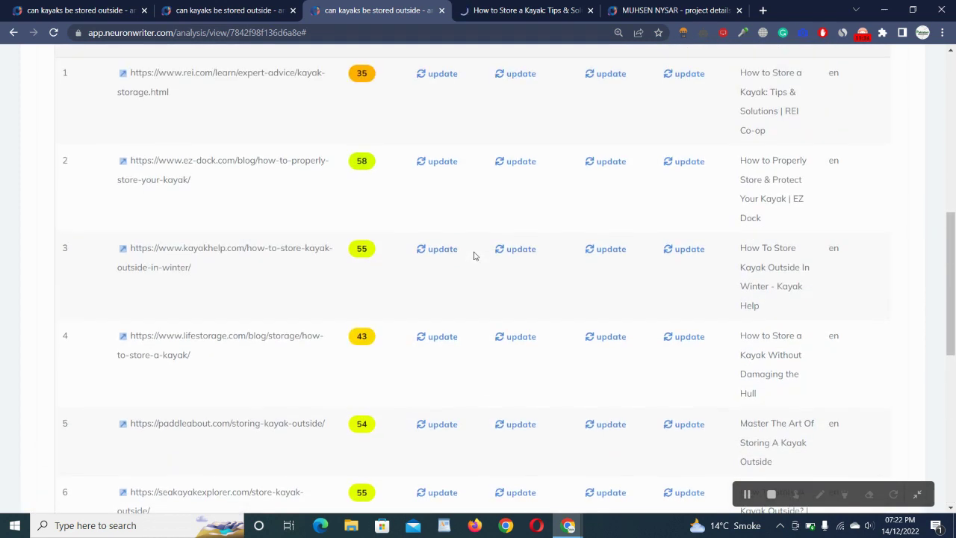
scroll(474, 255, down, 4)
scroll(473, 256, down, 3)
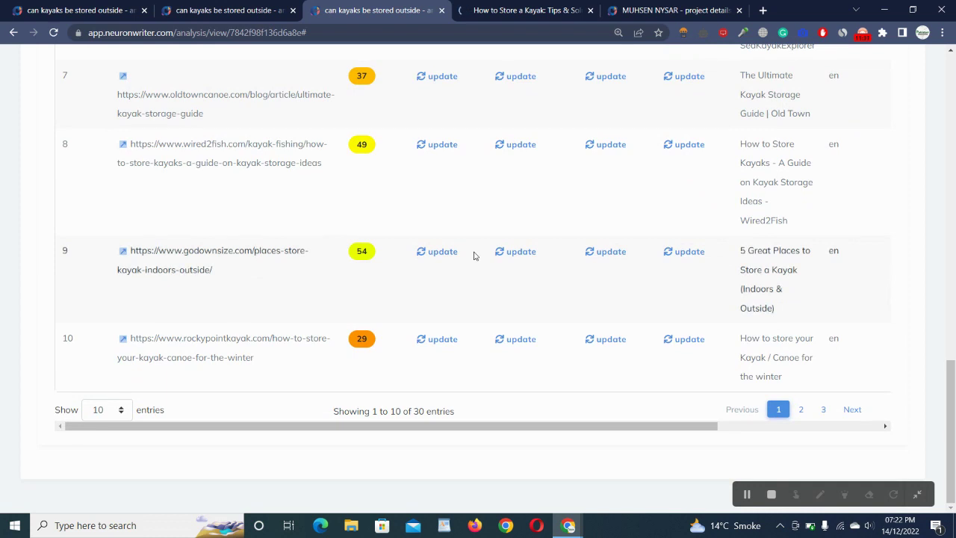
scroll(474, 255, up, 10)
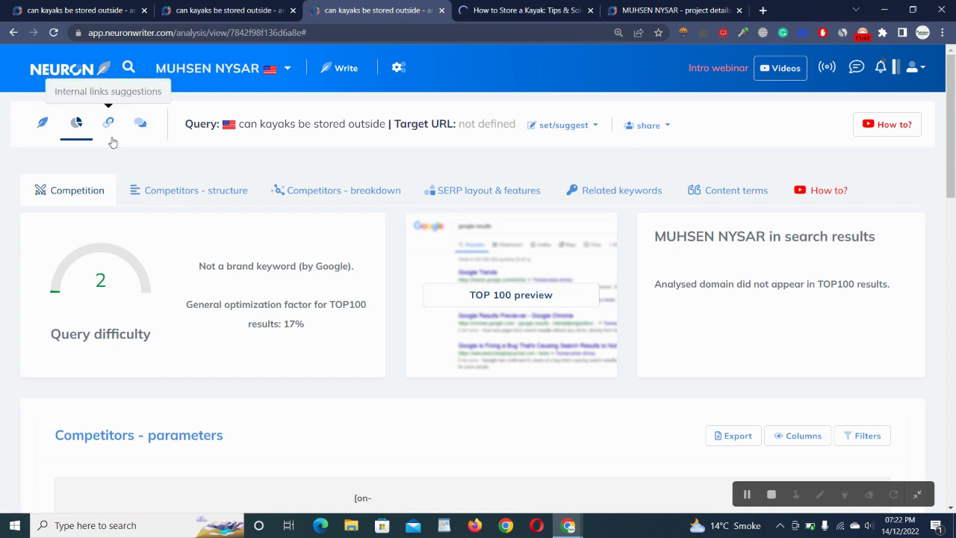
Step: Open the competitors' heading structure overview and skim the top-ranked REI article to its How to Store Your Kayak section
click(187, 189)
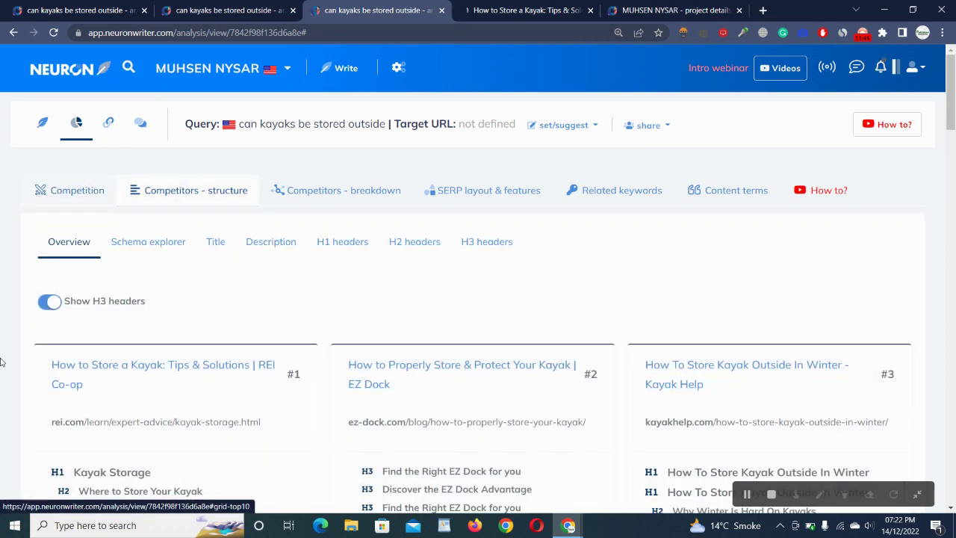
scroll(188, 189, down, 3)
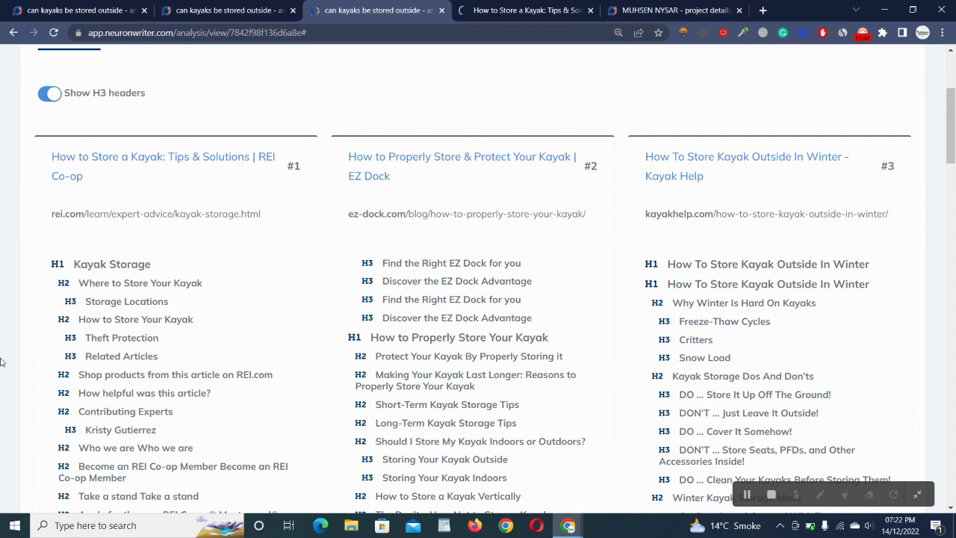
click(522, 6)
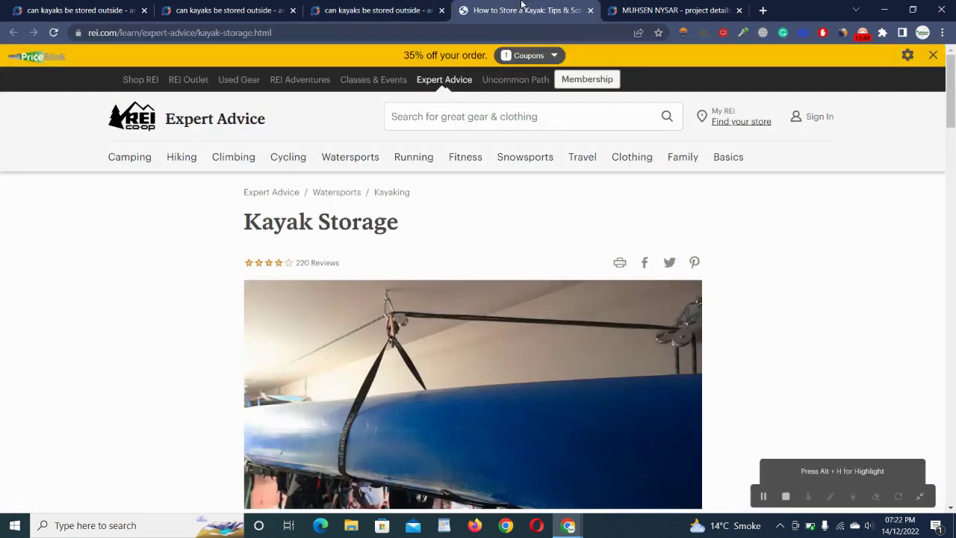
scroll(153, 370, down, 15)
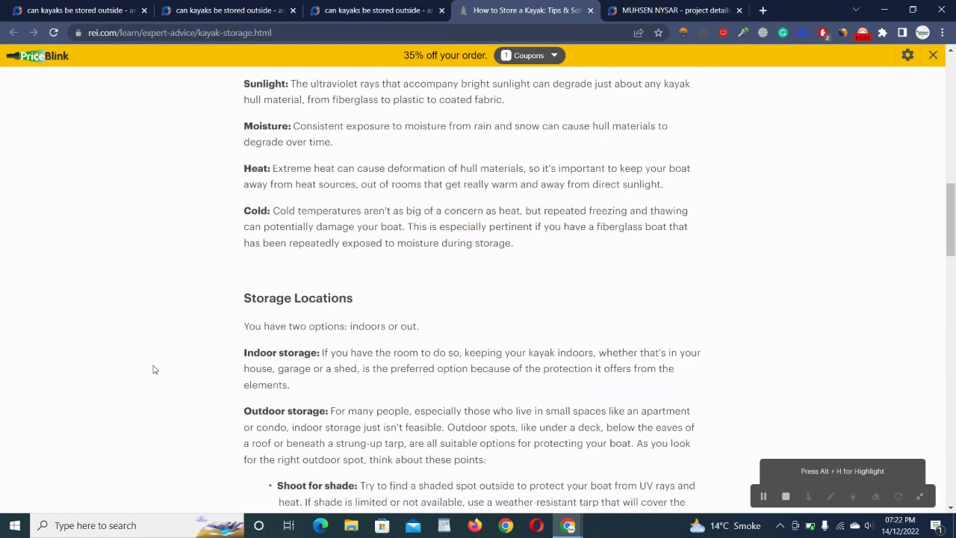
scroll(153, 370, down, 6)
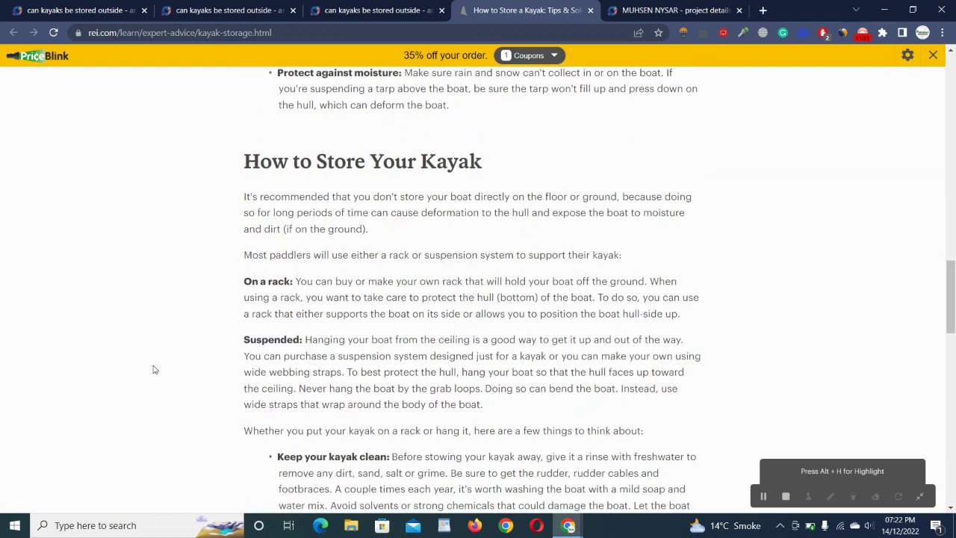
Step: Look over the start of the competitors' heading overview again and go back to the beginning of the REI article
click(376, 6)
scroll(12, 322, up, 3)
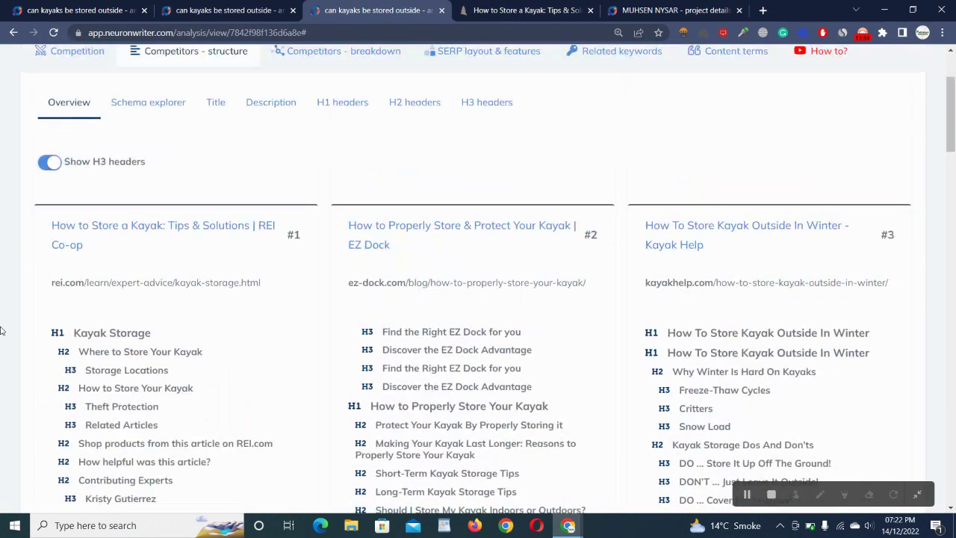
scroll(12, 322, down, 2)
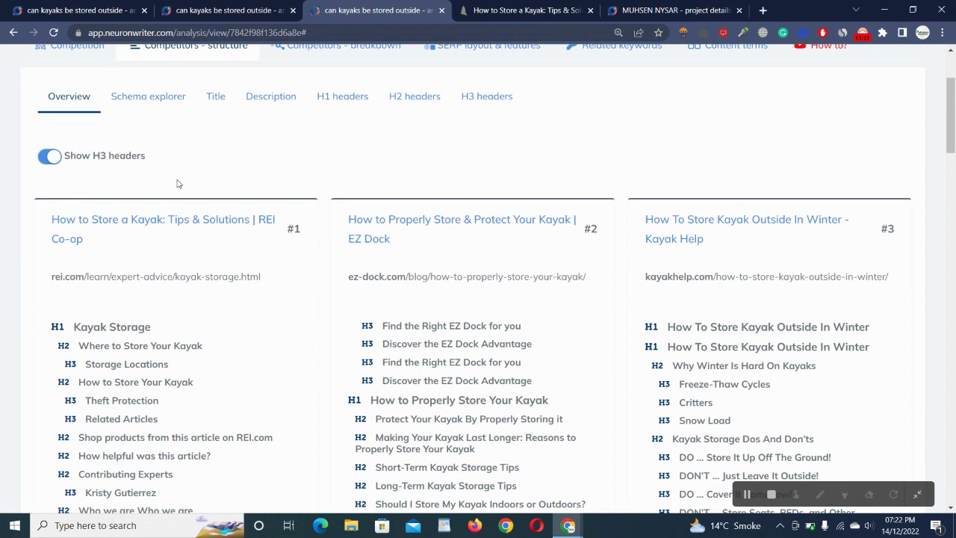
click(556, 6)
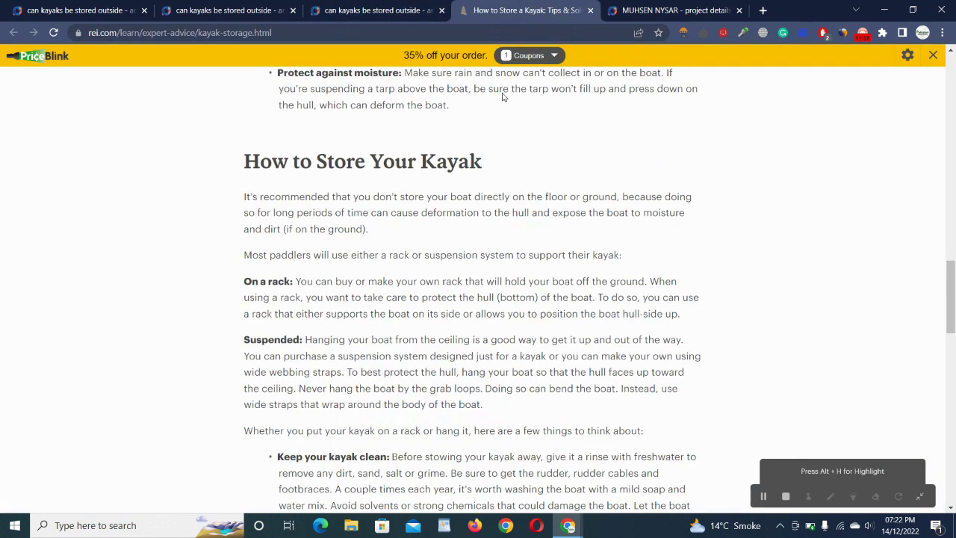
scroll(480, 184, up, 15)
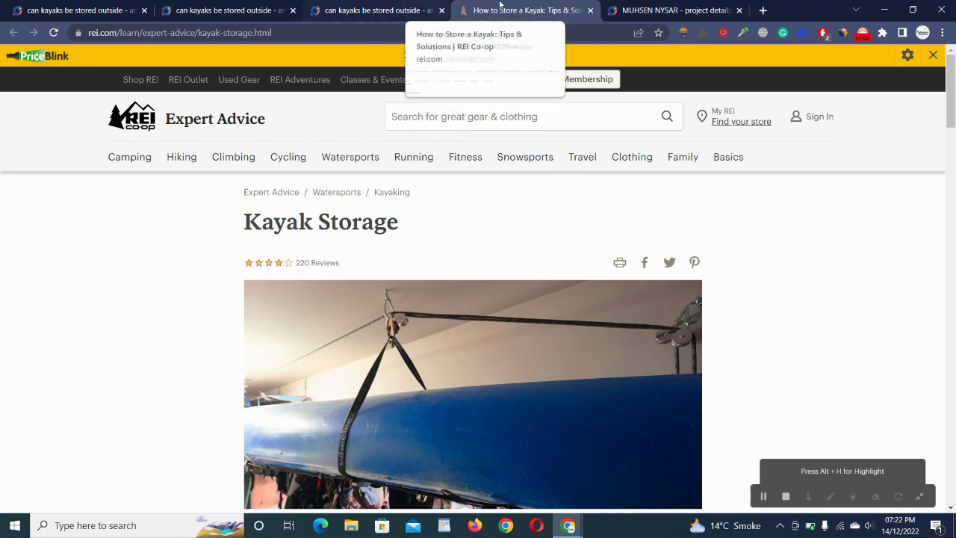
Step: Compare the REI entry in the competitors' heading overview with its article, reading from Where to Store Your Kayak through Theft Protection
click(383, 7)
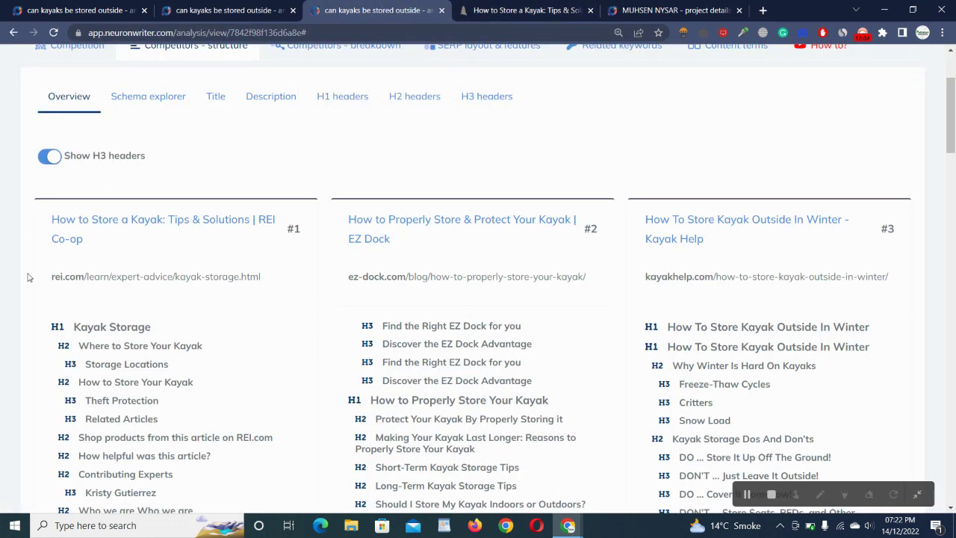
scroll(27, 277, down, 2)
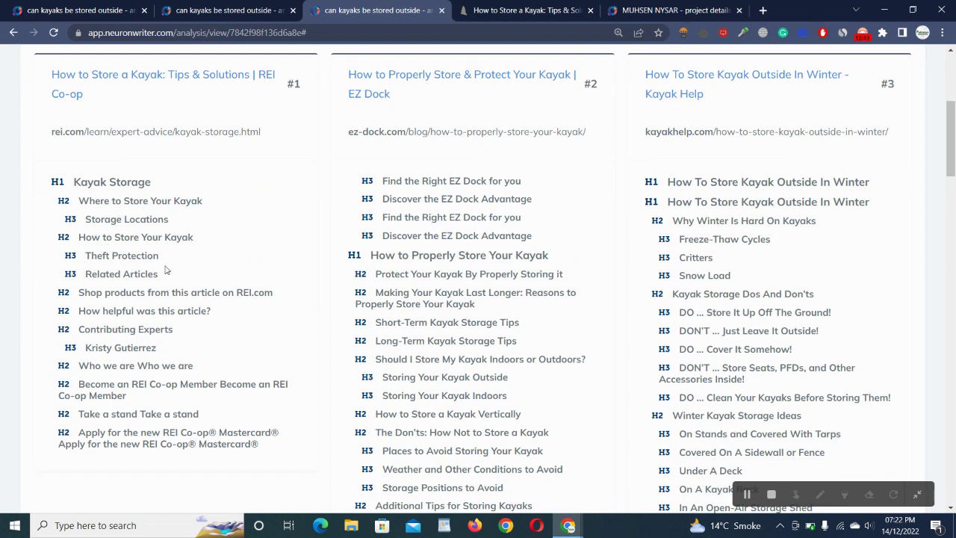
key(ctrl+Tab)
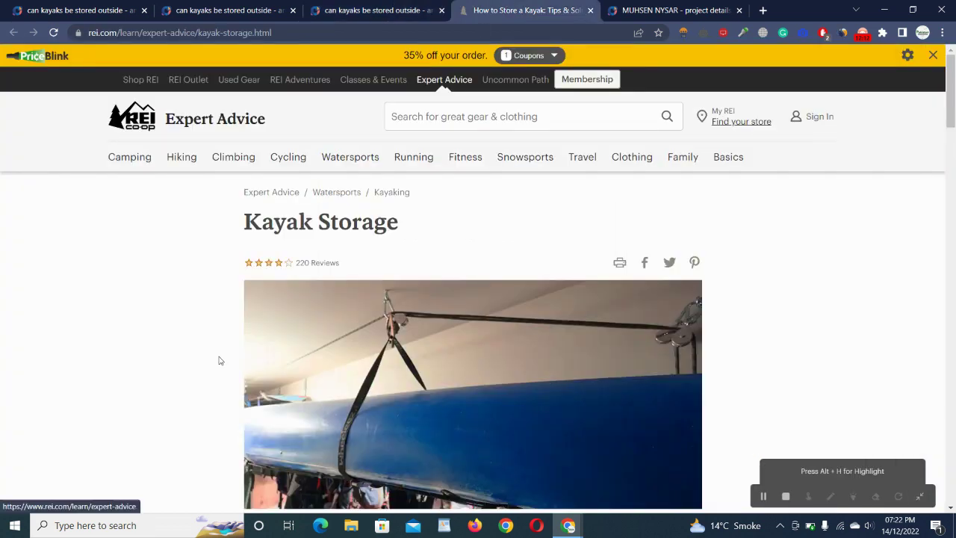
scroll(219, 361, down, 6)
scroll(251, 398, down, 2)
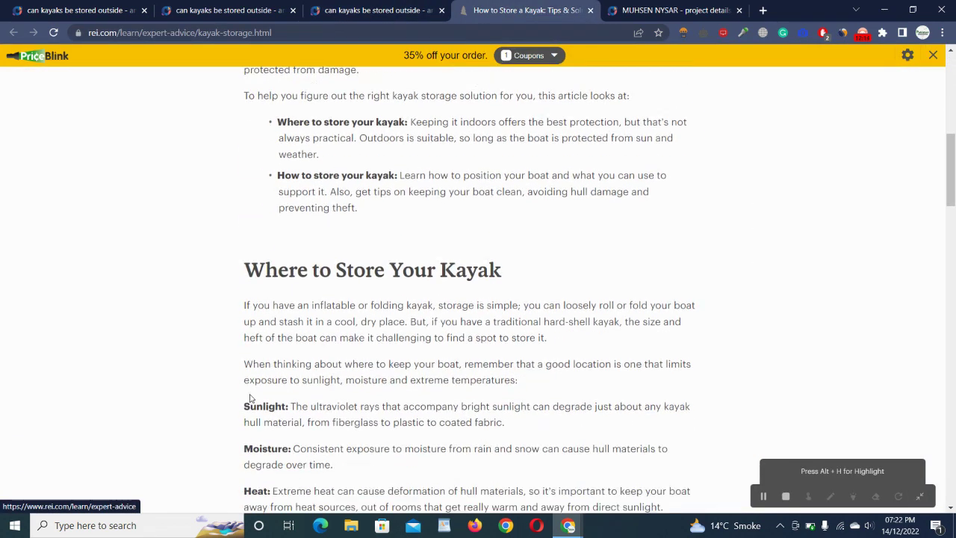
scroll(380, 209, down, 4)
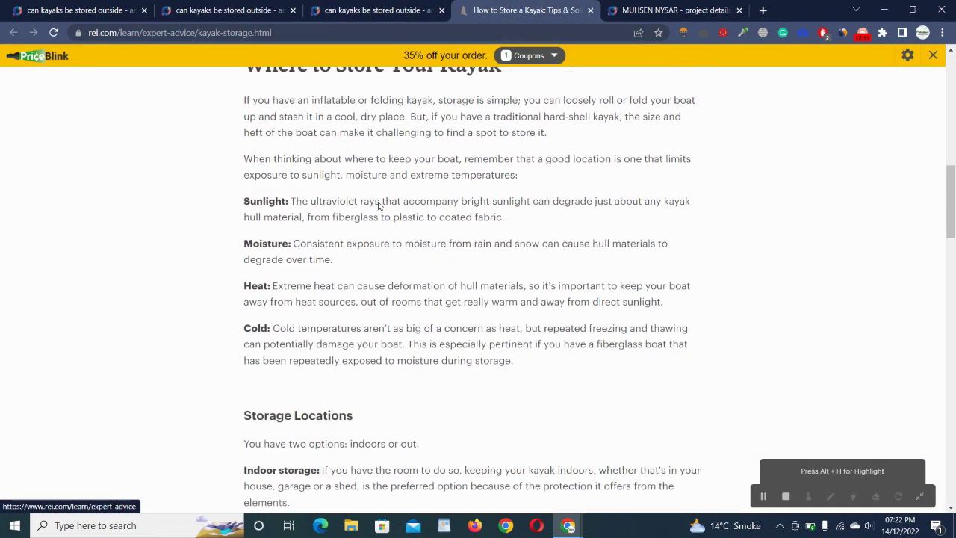
scroll(347, 278, down, 5)
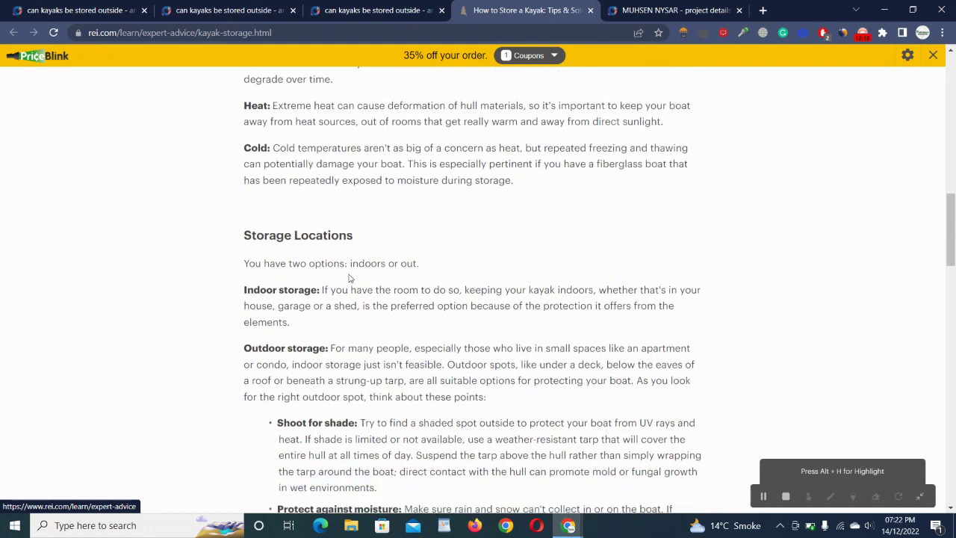
scroll(340, 230, down, 8)
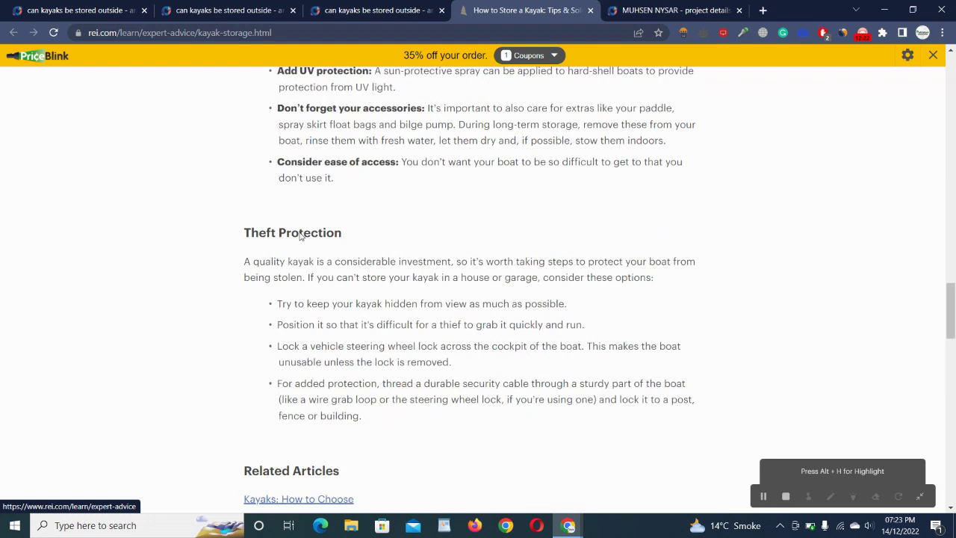
scroll(303, 237, down, 2)
Step: Return to the competitors' heading overview and look over the heading outlines of the EZ Dock and Kayak Help articles
click(358, 9)
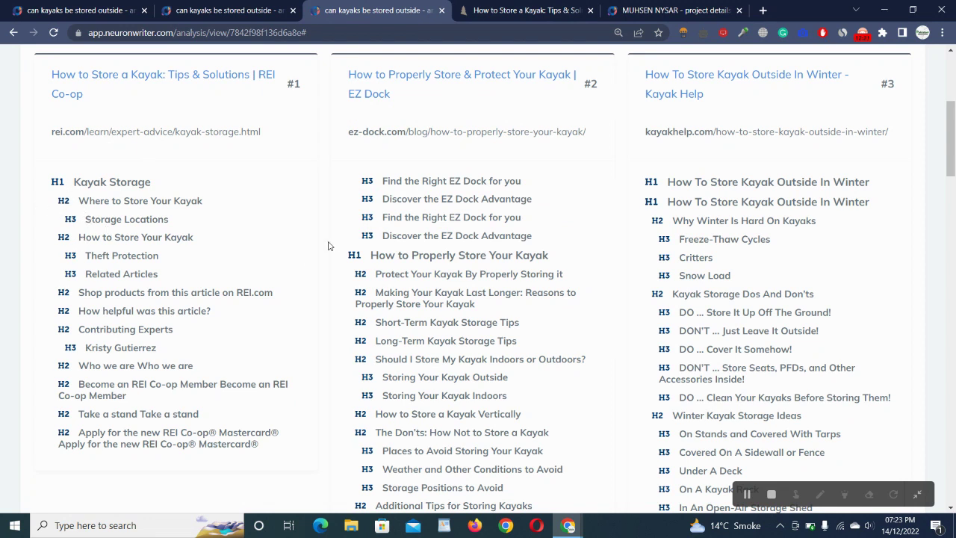
scroll(482, 189, down, 5)
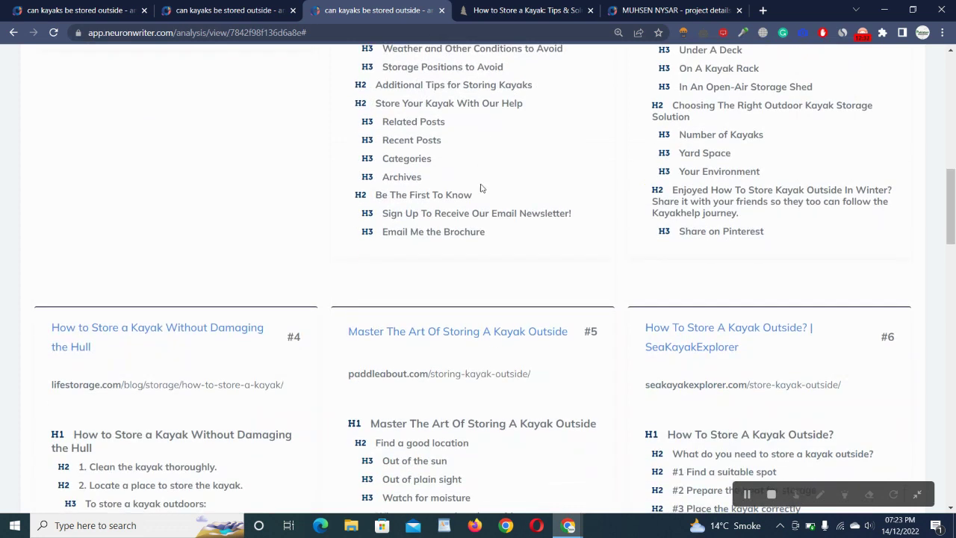
scroll(481, 188, up, 5)
drag(356, 109, 564, 348)
click(564, 349)
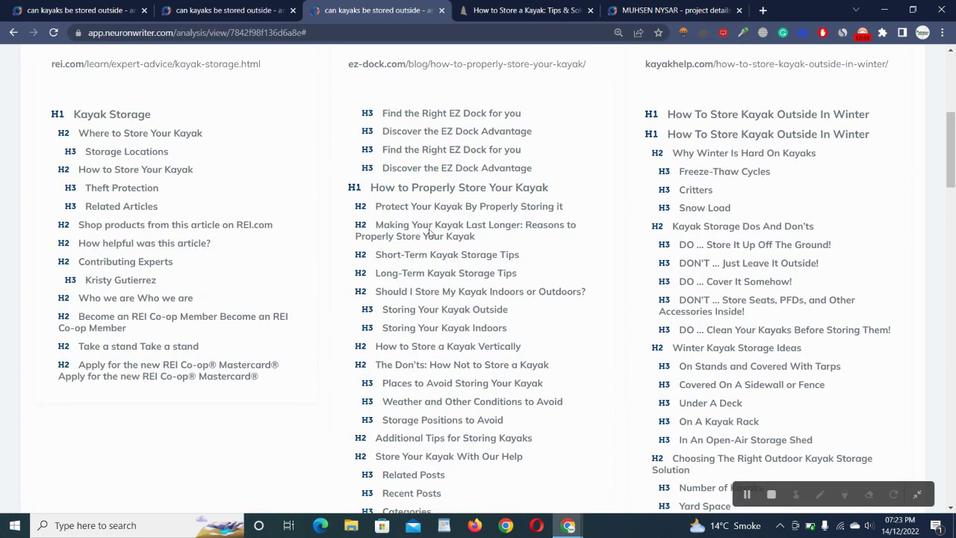
Step: Open the competitors' schema explorer and examine the opengraph data of the three top-ranked articles
scroll(429, 234, up, 5)
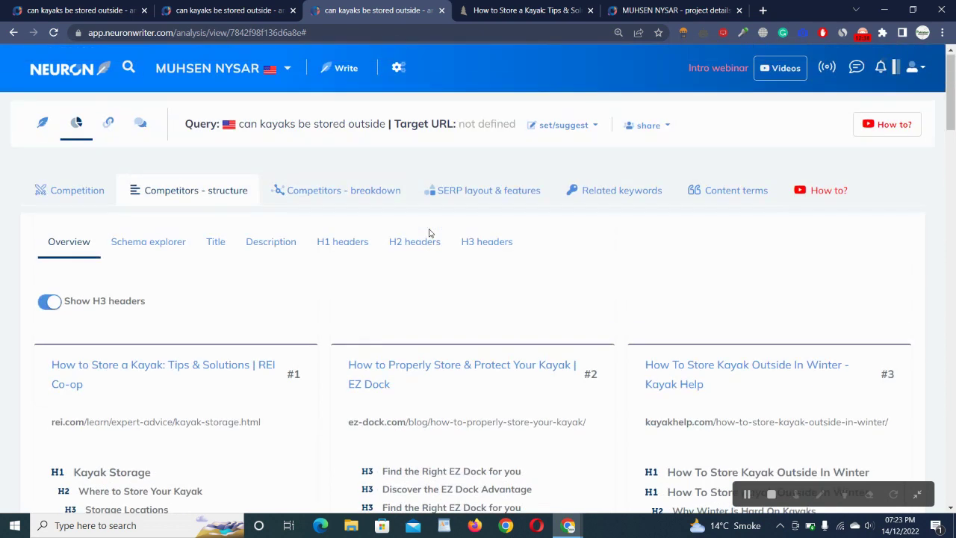
click(172, 247)
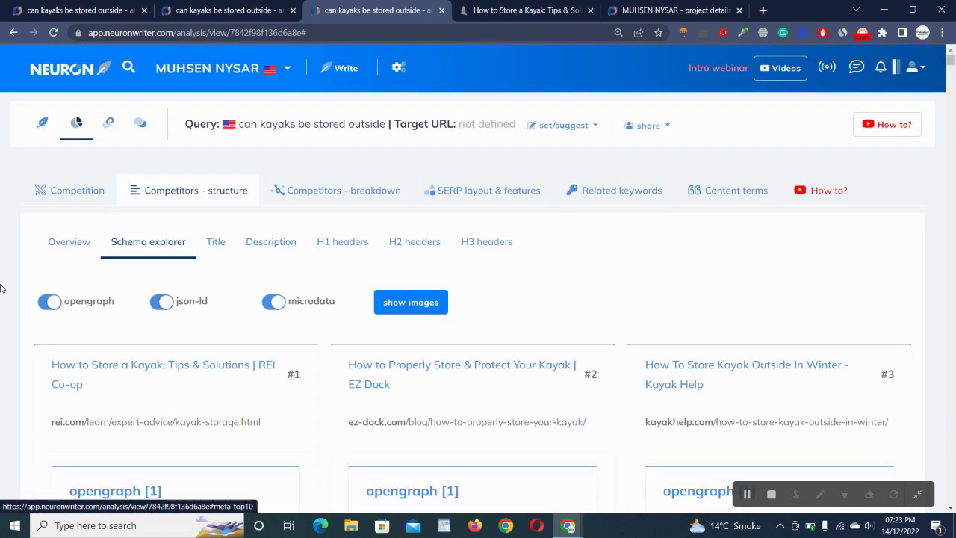
scroll(4, 288, down, 6)
scroll(2, 288, up, 2)
scroll(1, 287, up, 1)
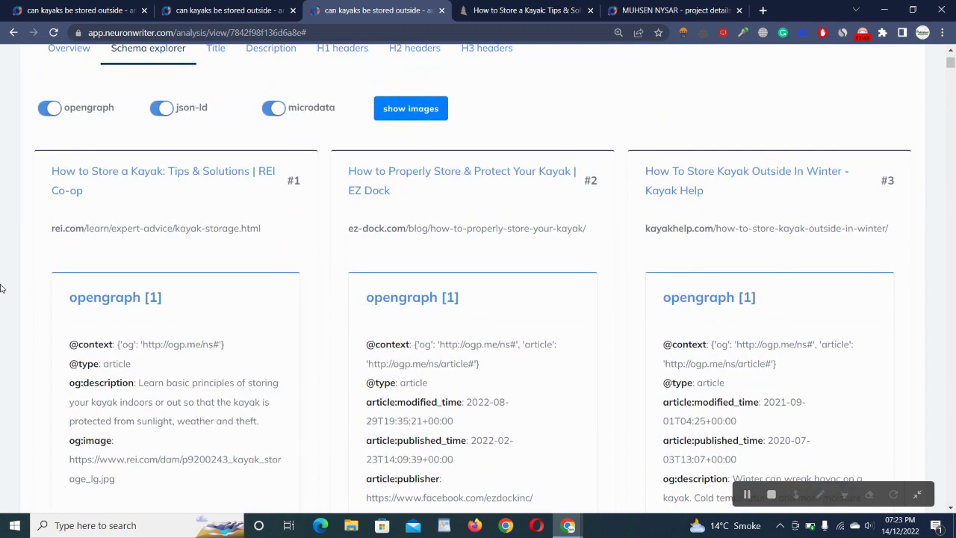
scroll(2, 288, down, 3)
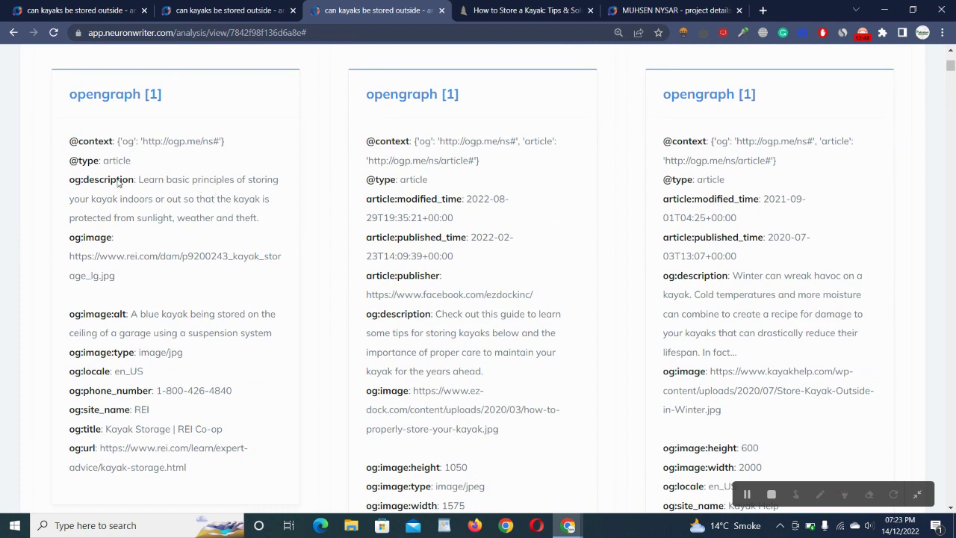
scroll(118, 252, down, 1)
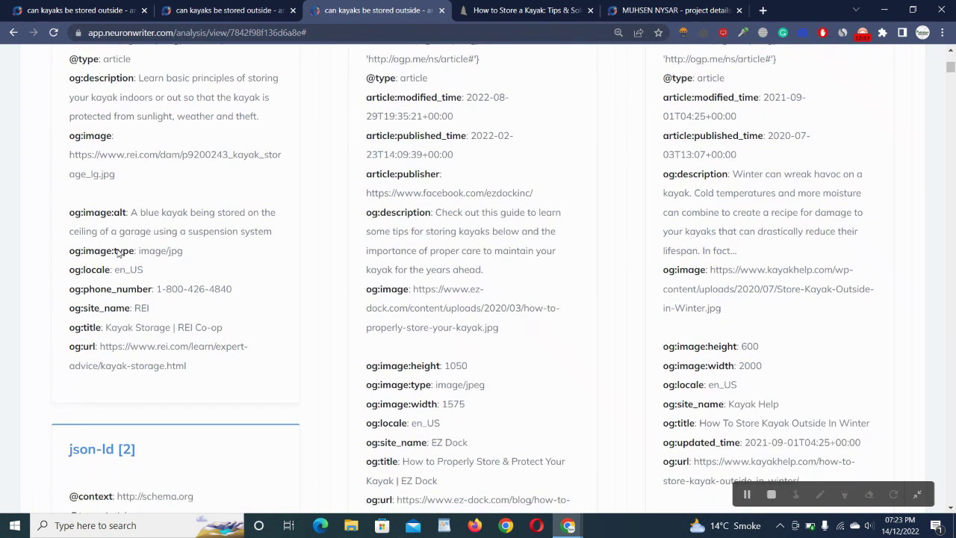
scroll(118, 252, up, 2)
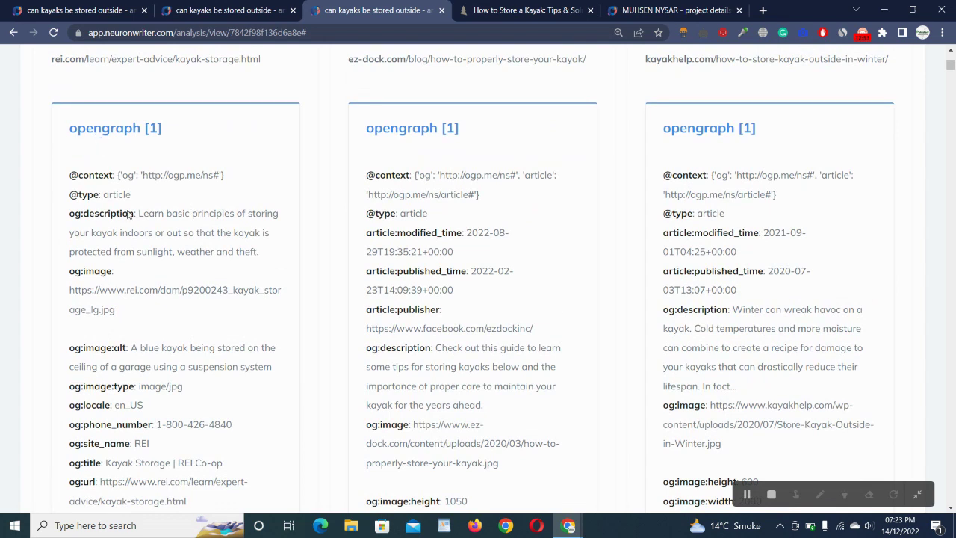
scroll(129, 214, up, 2)
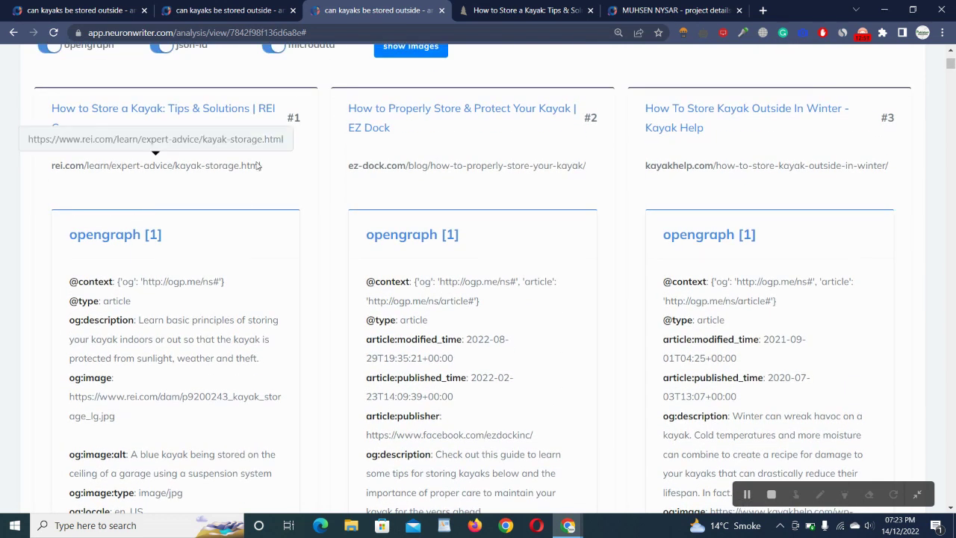
Step: Open the competitors' title list and review the page titles and title lengths of the ten top-ranked articles
scroll(258, 166, up, 4)
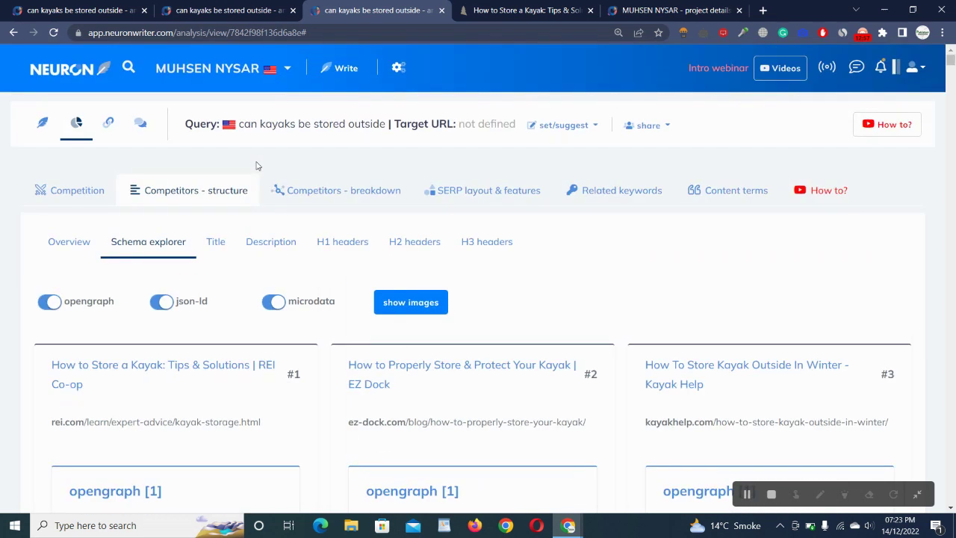
click(216, 243)
scroll(2, 324, down, 3)
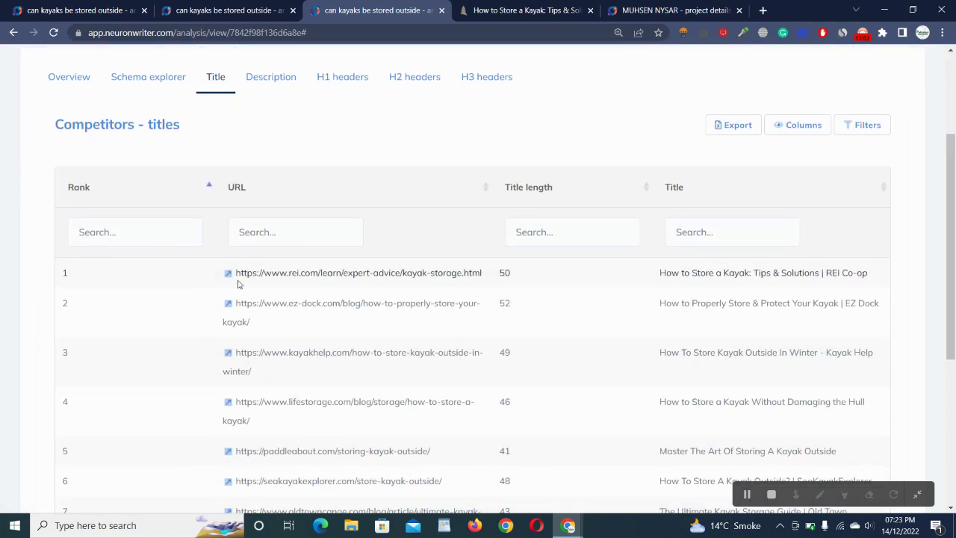
scroll(723, 340, down, 2)
scroll(723, 340, down, 3)
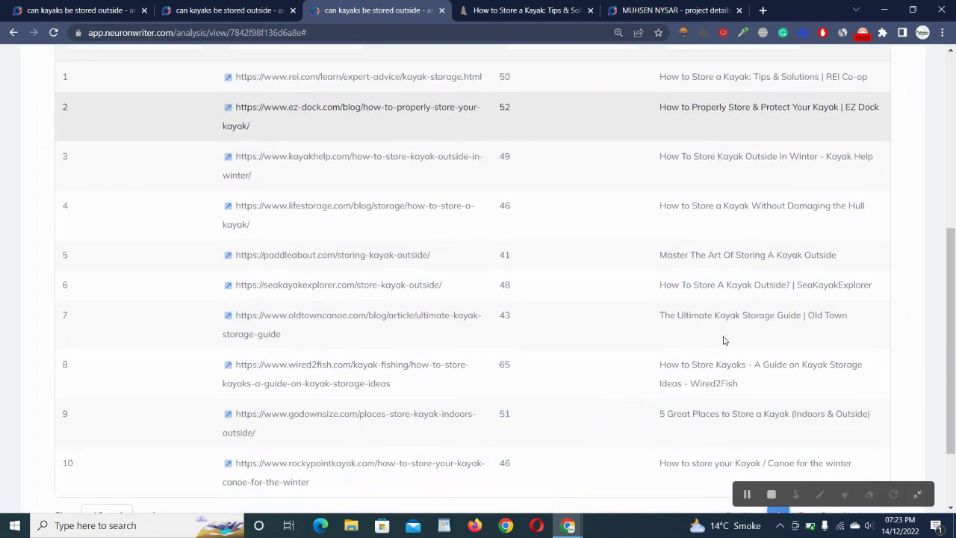
Step: Open the competitors' meta description list and review the descriptions and their lengths for the ten top-ranked articles
scroll(723, 340, up, 5)
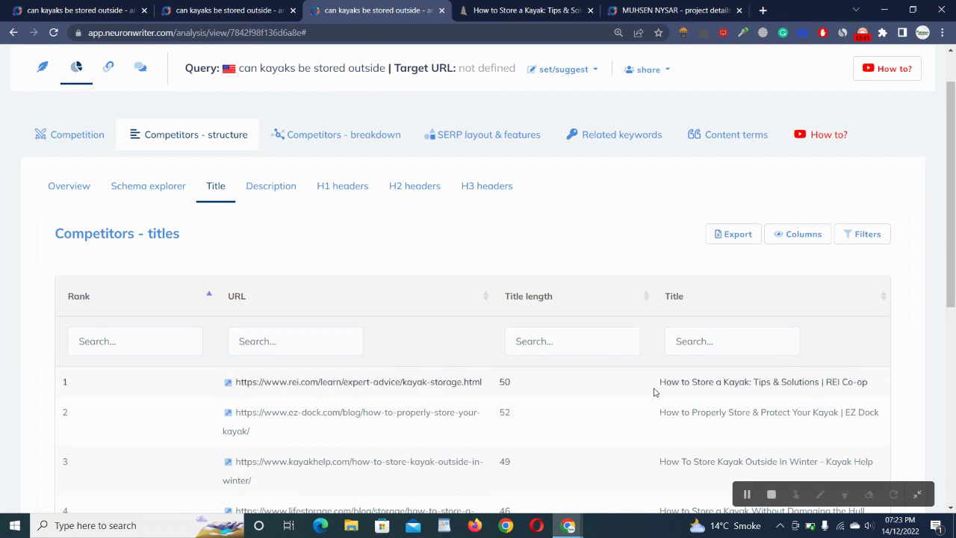
click(269, 190)
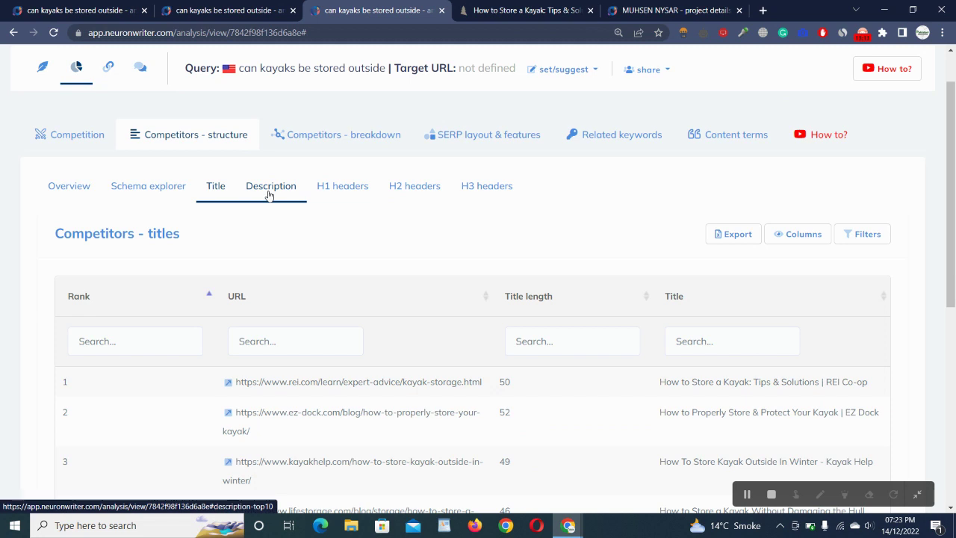
scroll(3, 344, down, 2)
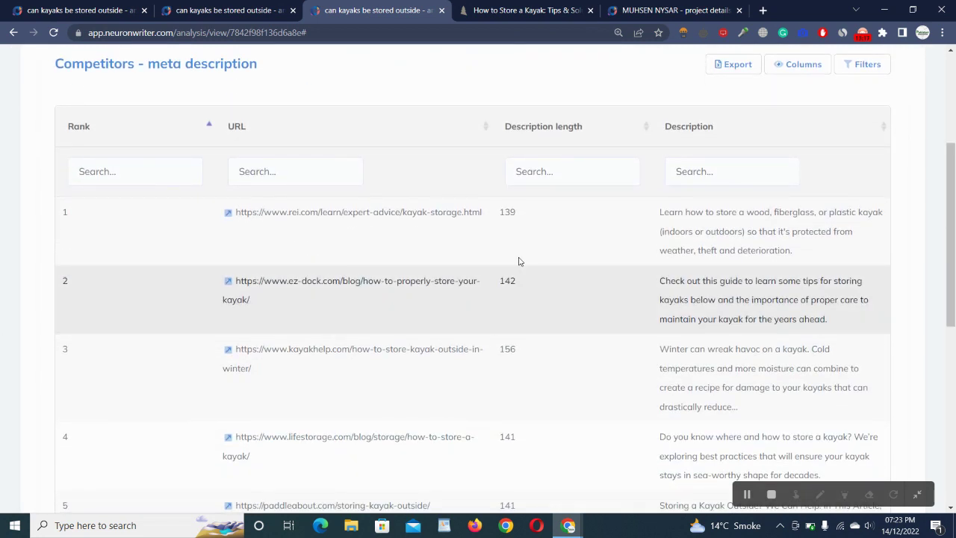
scroll(646, 217, down, 2)
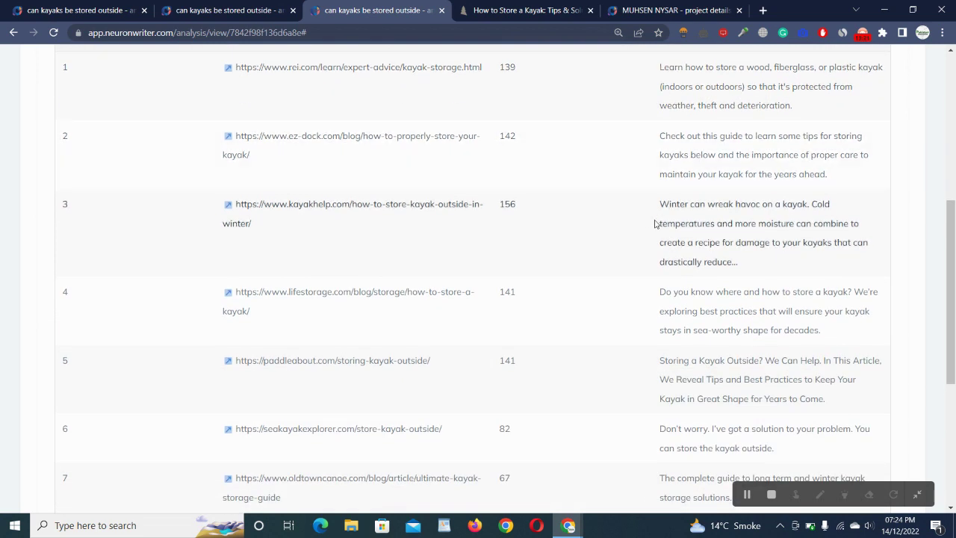
scroll(654, 223, down, 3)
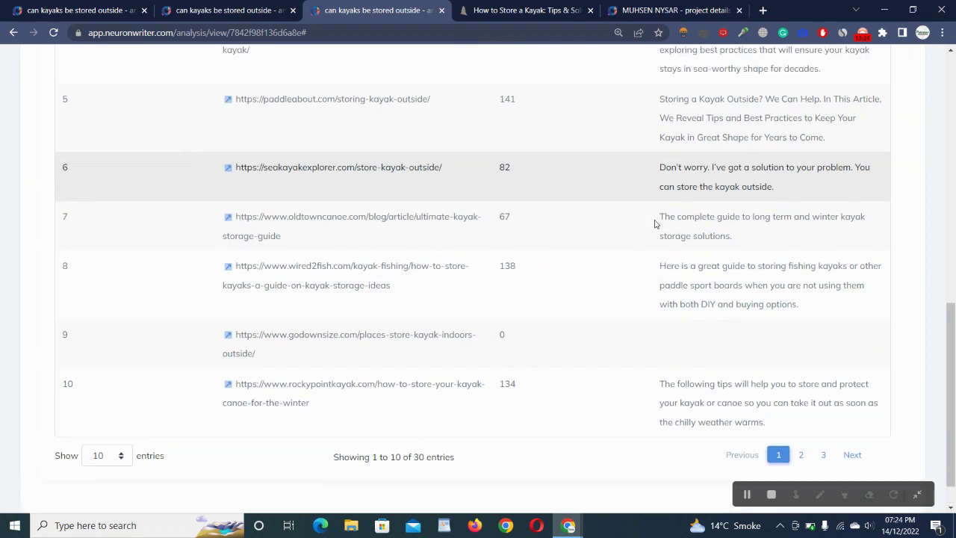
Step: Look through the competitors' H1, H2 and H3 header tables, checking each page's header count and content
scroll(508, 190, up, 8)
click(344, 242)
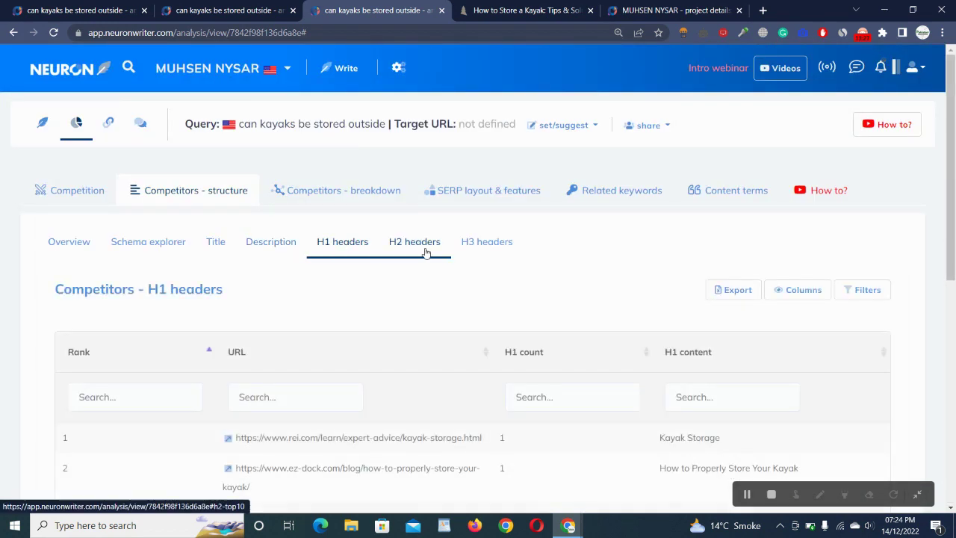
scroll(425, 252, down, 6)
scroll(425, 252, up, 6)
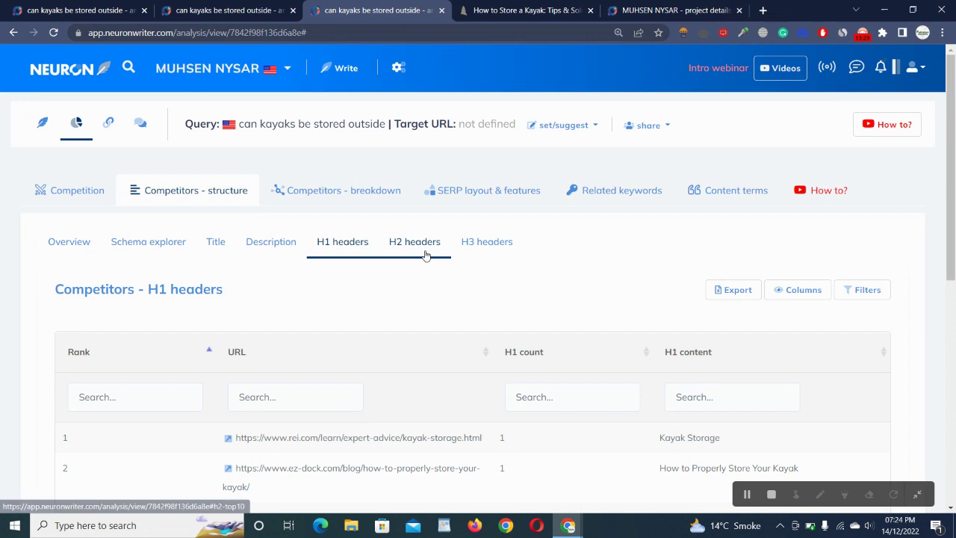
click(422, 252)
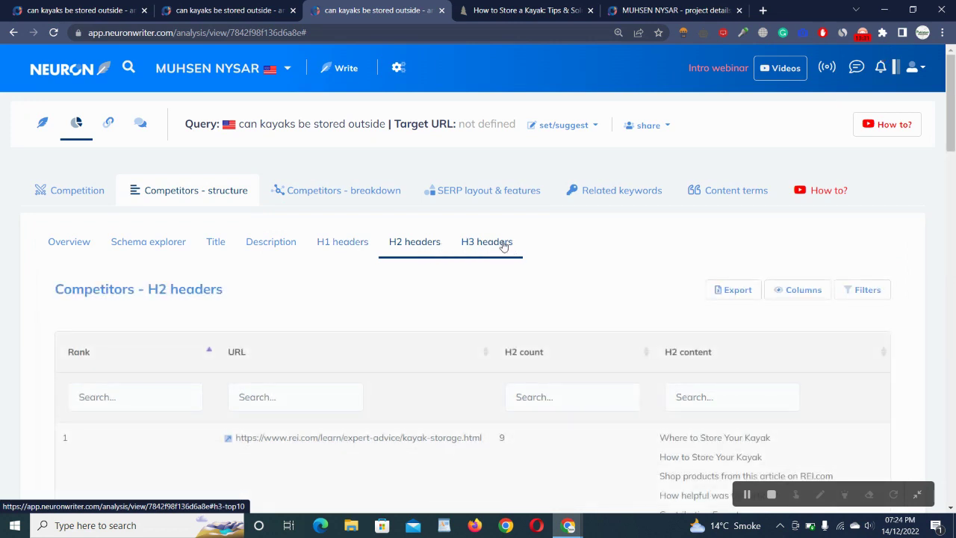
click(500, 245)
scroll(505, 246, down, 1)
scroll(504, 247, up, 1)
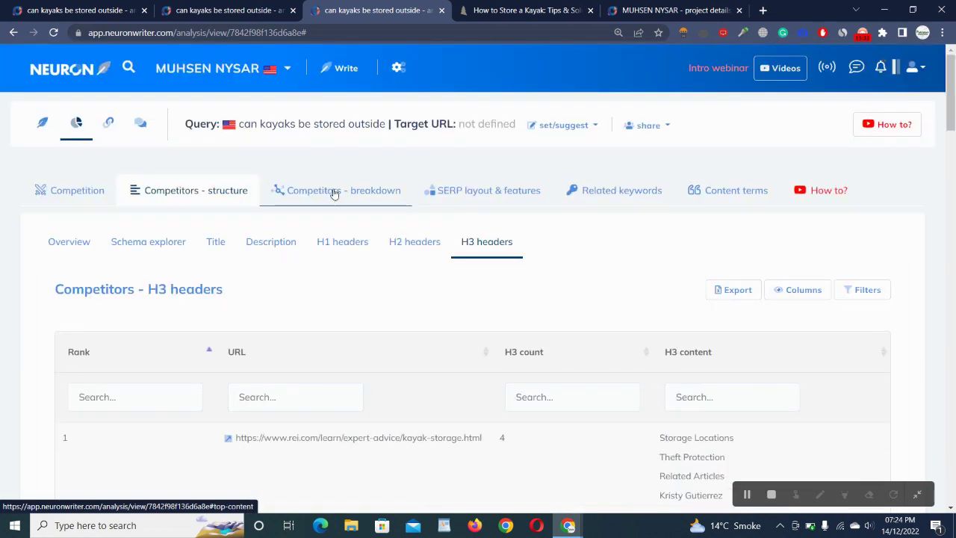
Step: Open the competitors' breakdown and compare article content length in characters and words, plus total content length in characters
click(334, 192)
scroll(61, 357, down, 1)
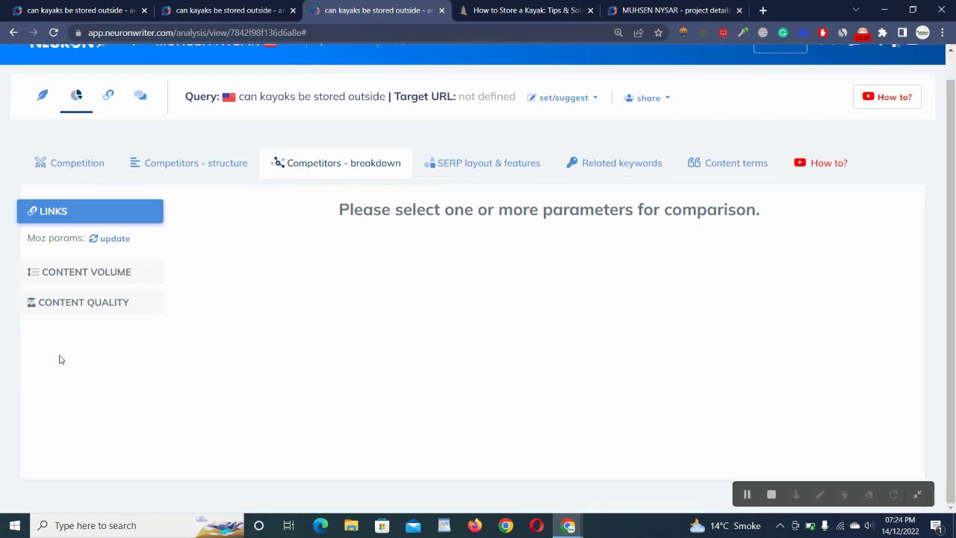
click(79, 279)
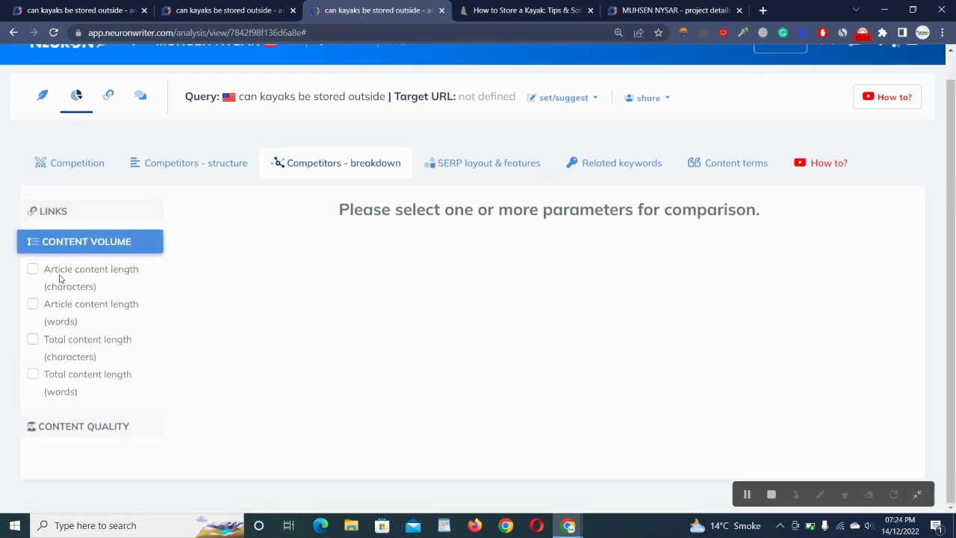
click(60, 275)
click(52, 314)
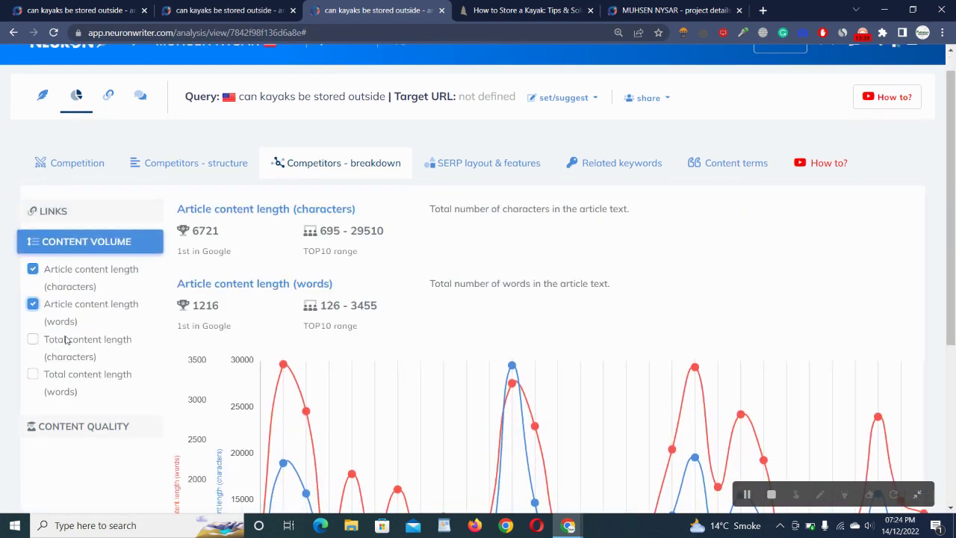
click(65, 340)
Step: Examine the content length comparison chart and check the EZ Dock article's word count
scroll(65, 340, down, 4)
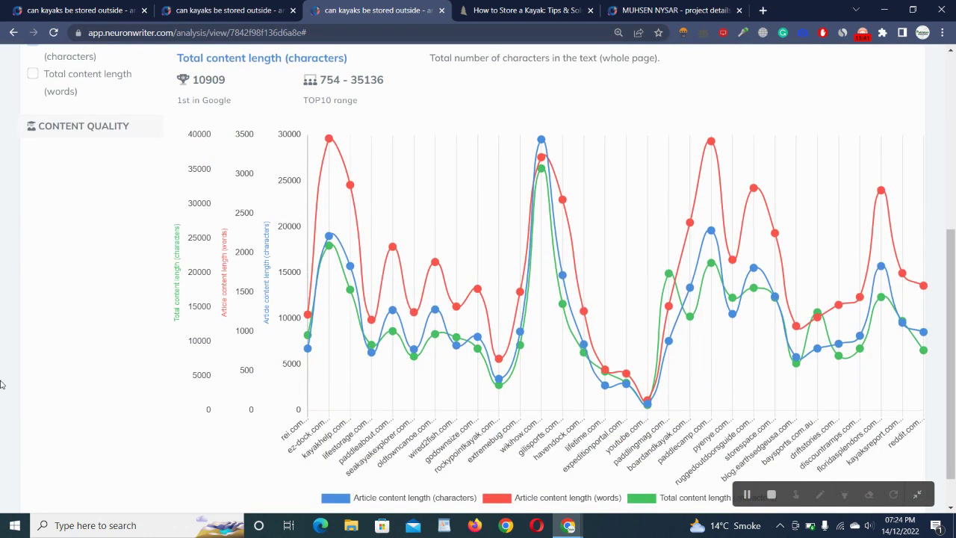
scroll(2, 384, up, 2)
scroll(2, 384, up, 1)
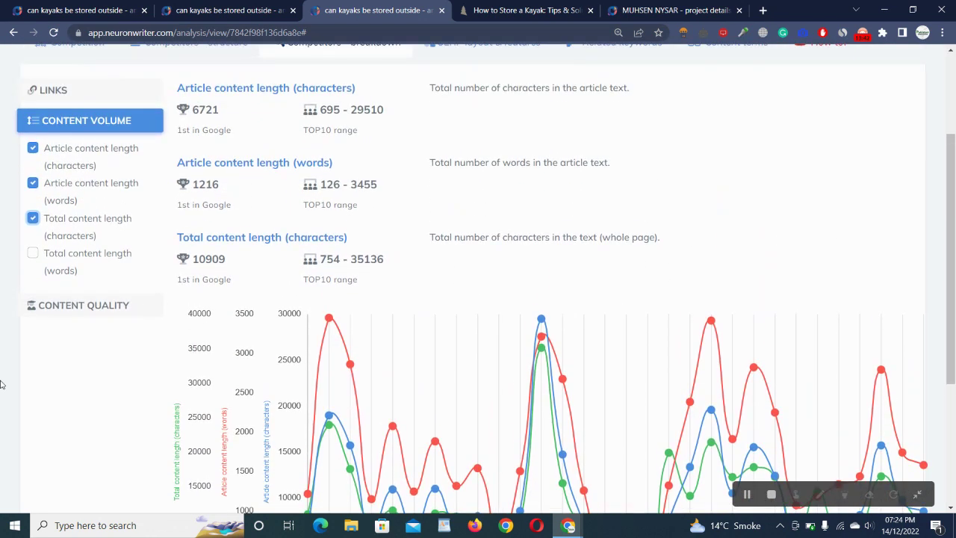
scroll(2, 384, down, 2)
mouse_move(331, 175)
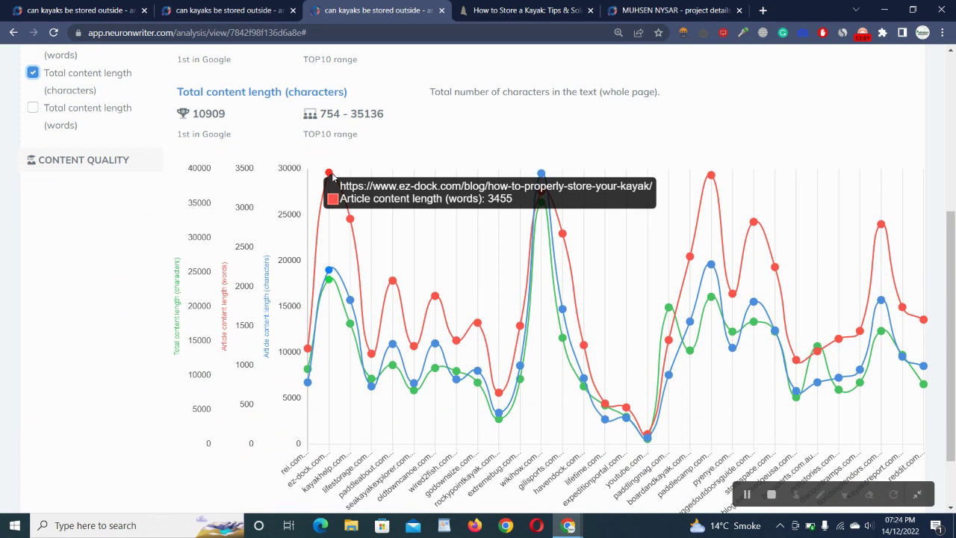
Step: Open the SERP layout and features analysis and examine which on-site features each of the top-ranked pages uses
mouse_move(329, 271)
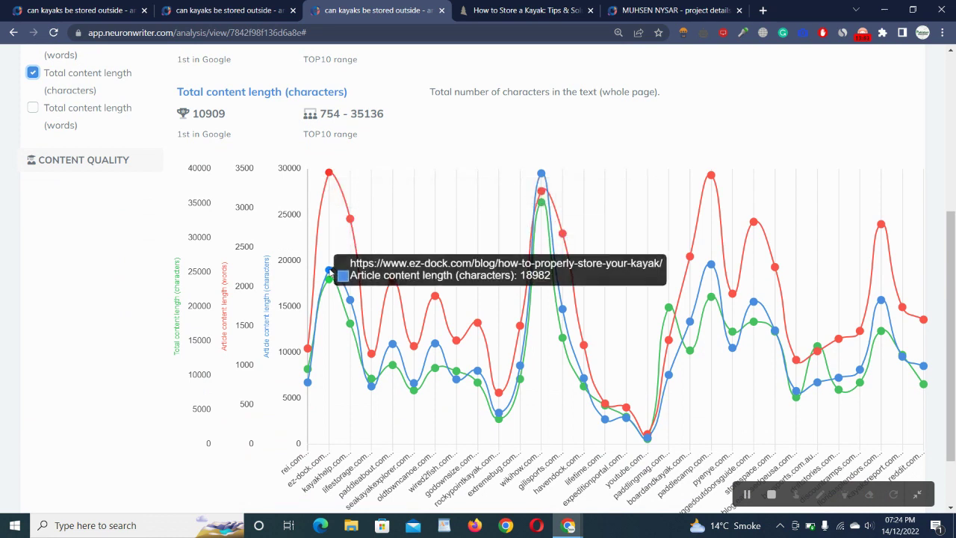
scroll(329, 271, up, 4)
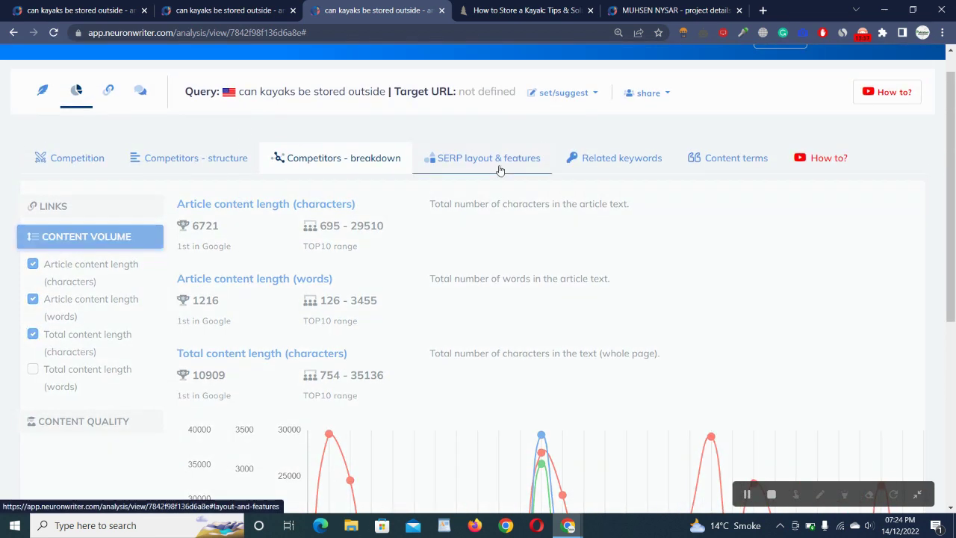
click(500, 170)
scroll(327, 336, down, 3)
scroll(328, 337, down, 3)
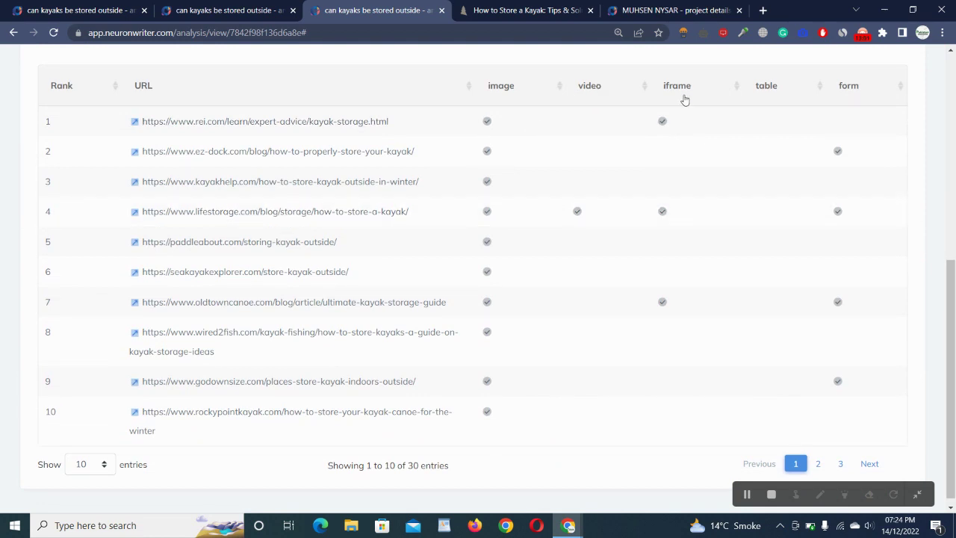
scroll(800, 92, up, 6)
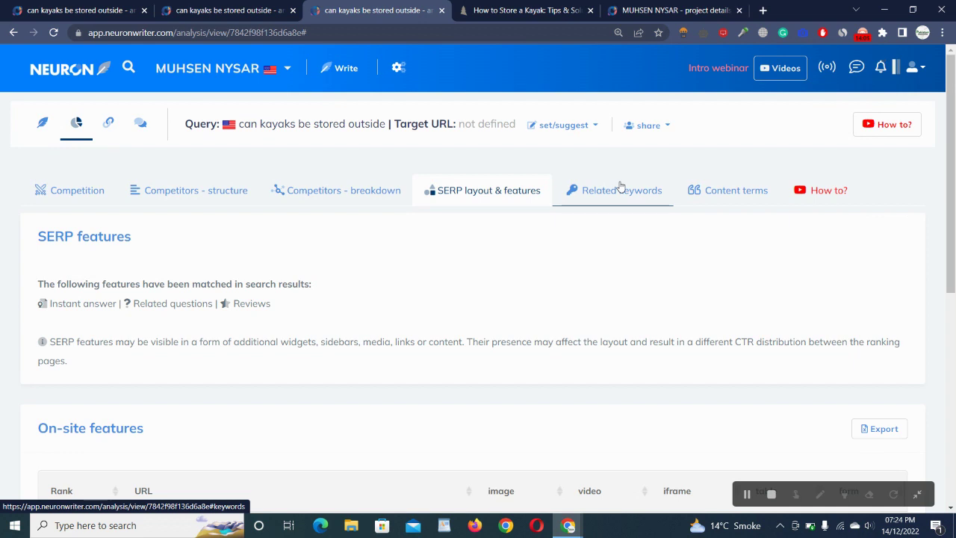
Step: Open the related keywords analysis and review the list of Google related searches for the kayak storage query, highlighting its entries
click(620, 190)
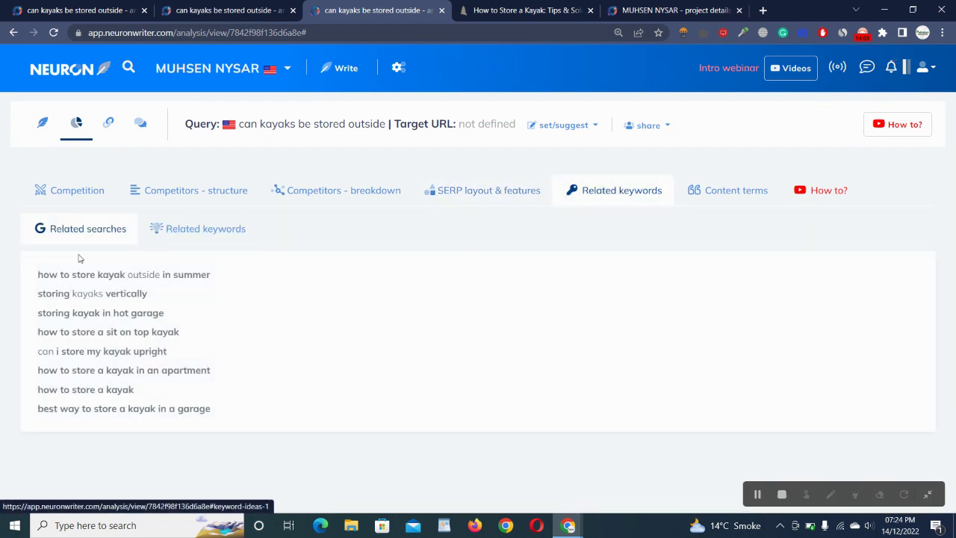
drag(24, 274, 223, 513)
click(263, 427)
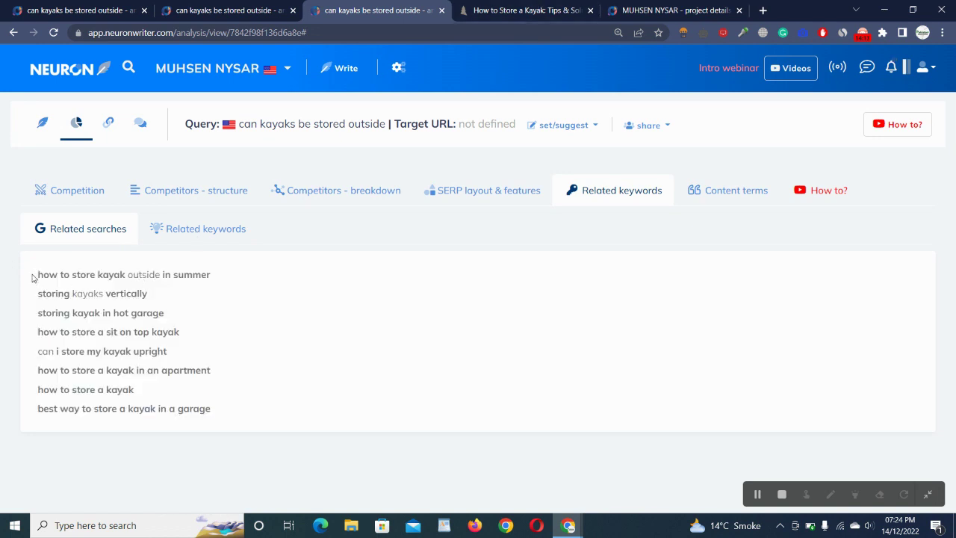
drag(33, 278, 198, 434)
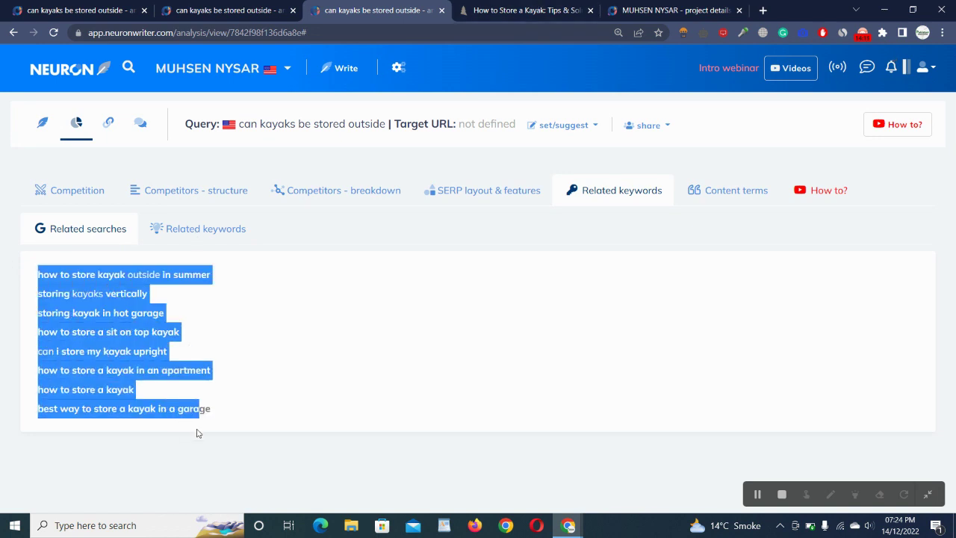
click(192, 427)
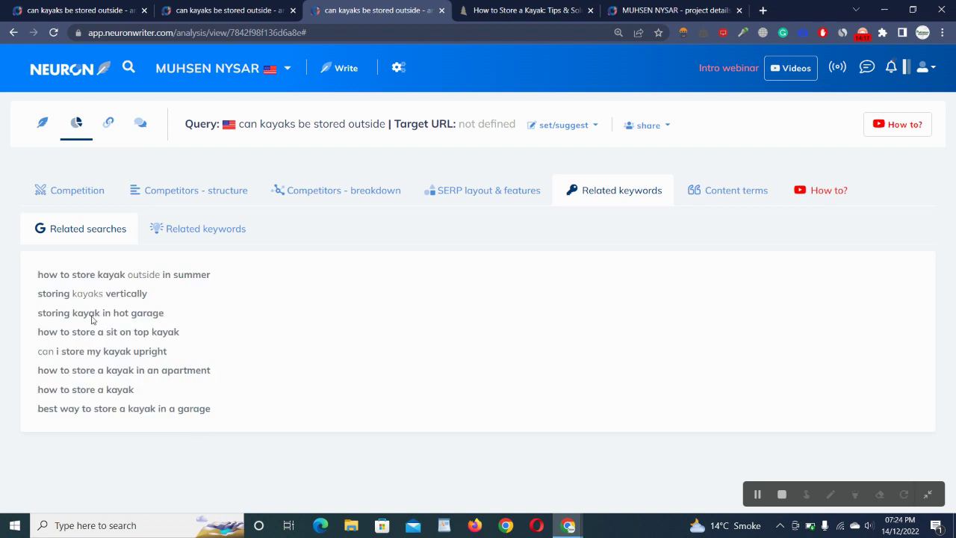
drag(36, 277, 248, 447)
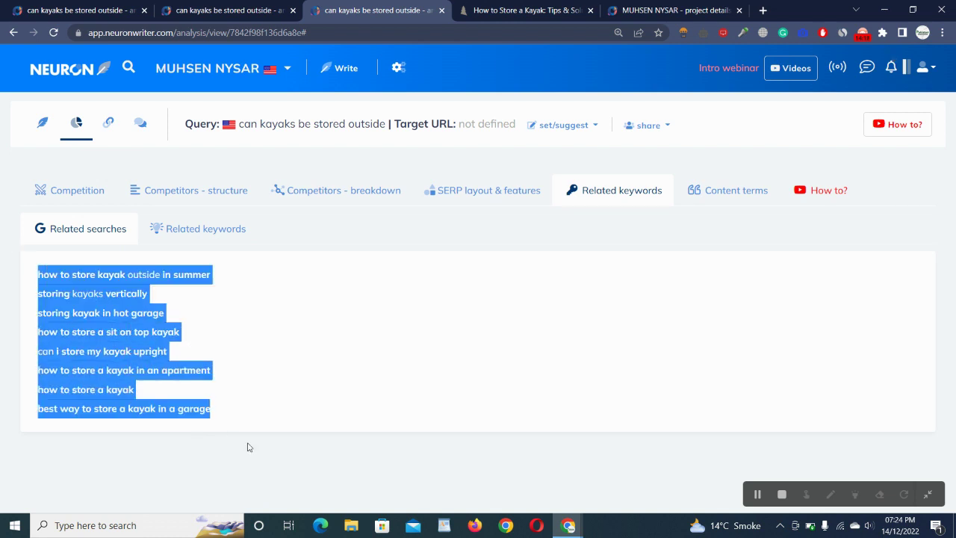
click(249, 447)
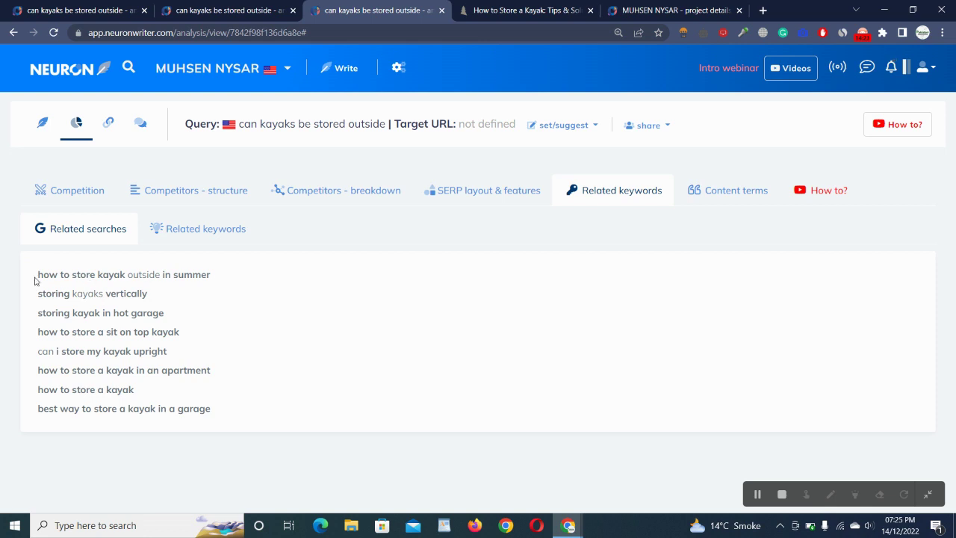
drag(72, 293, 87, 301)
click(1, 339)
Step: Open the related keywords table and look through all keywords and their similarity scores
click(197, 232)
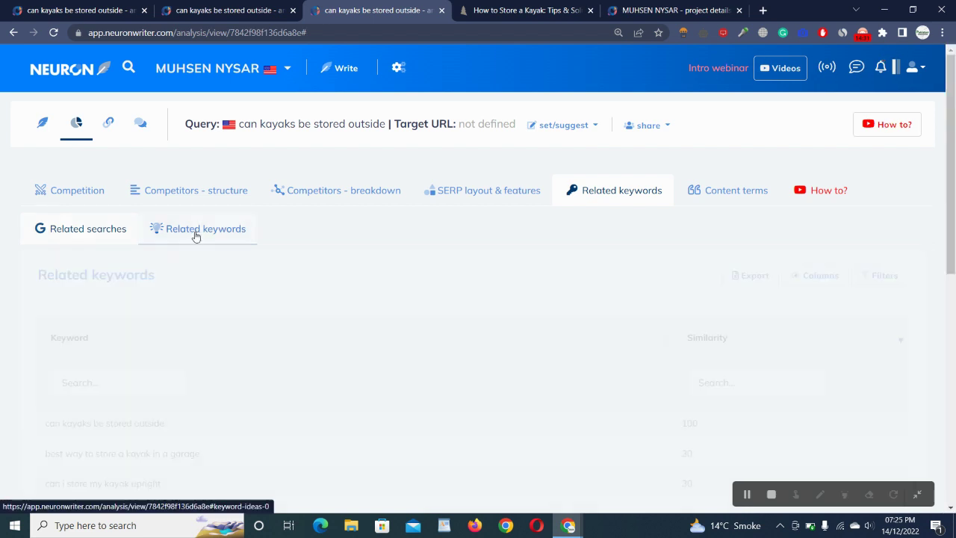
scroll(1, 375, down, 4)
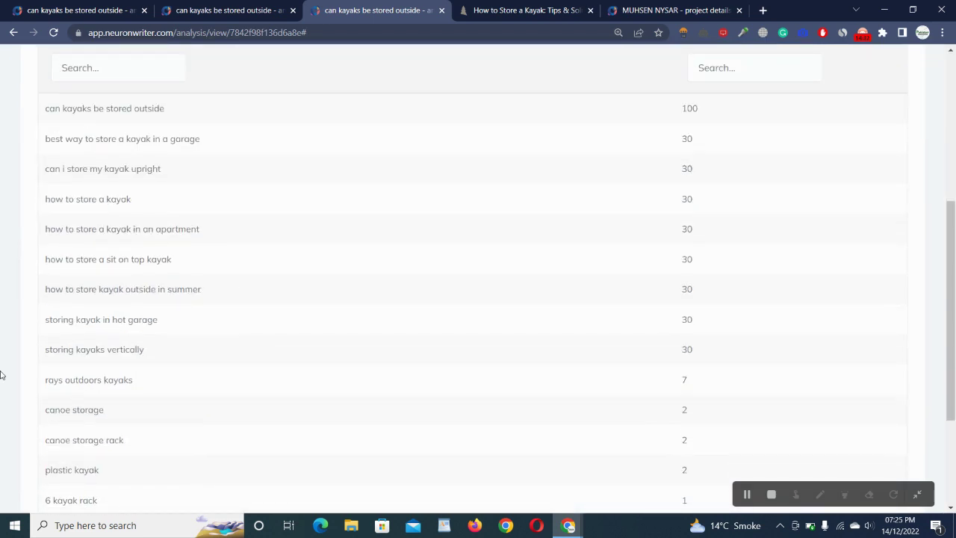
scroll(1, 375, down, 2)
scroll(1, 375, up, 3)
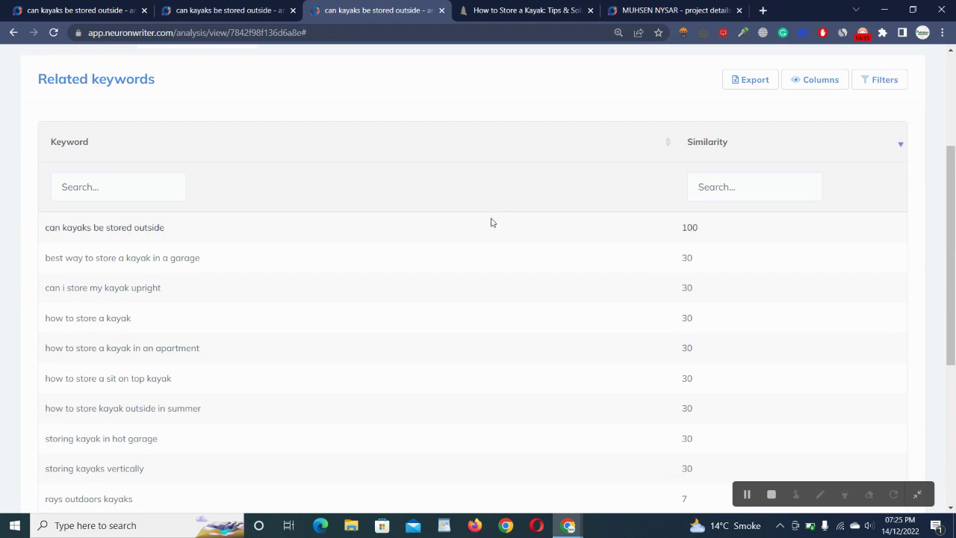
scroll(491, 223, up, 2)
scroll(491, 223, down, 5)
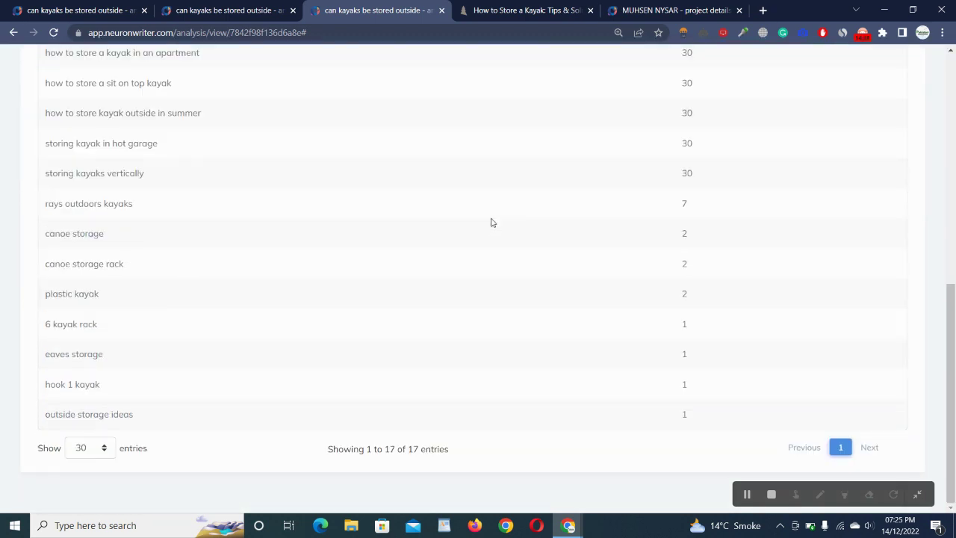
scroll(491, 222, up, 6)
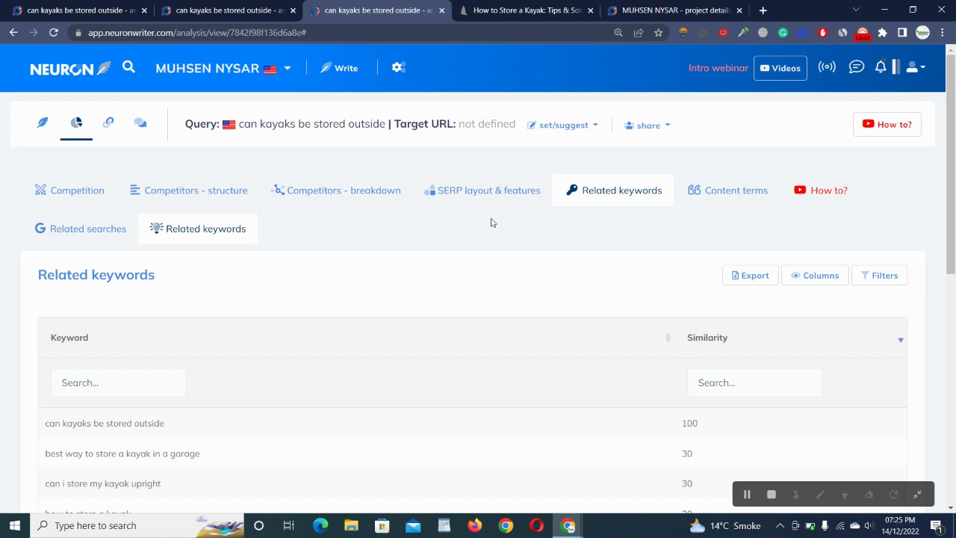
Step: Open the internal links suggestions for the kayak storage query and read the notice shown there
click(109, 124)
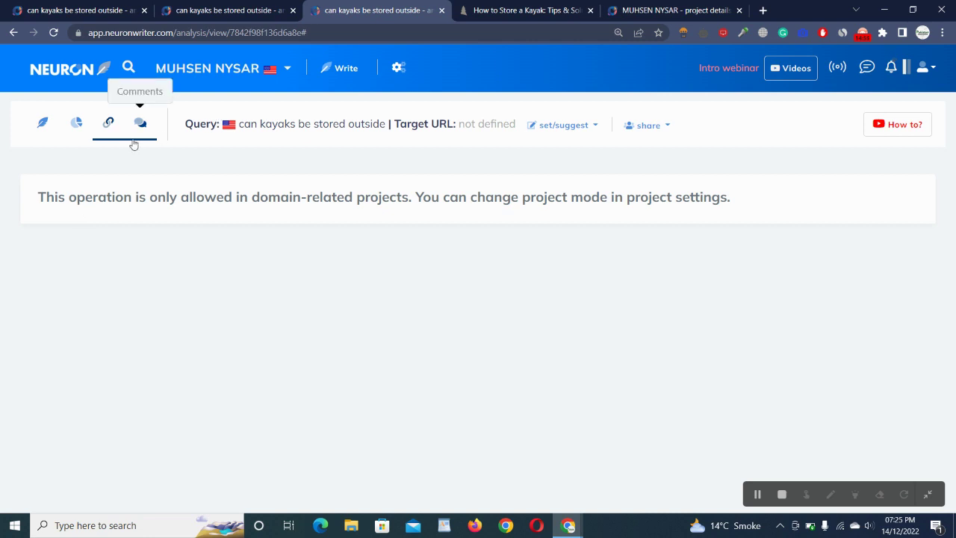
drag(94, 202, 101, 202)
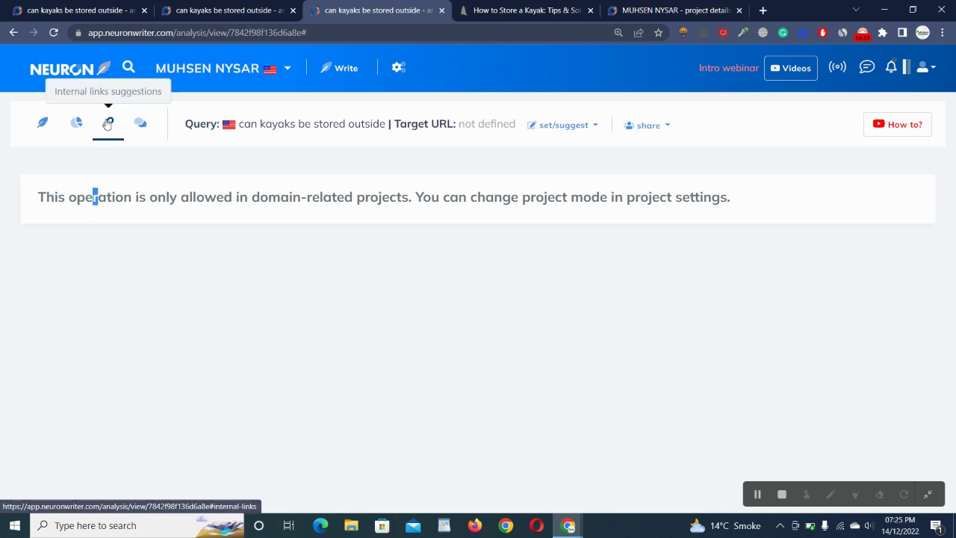